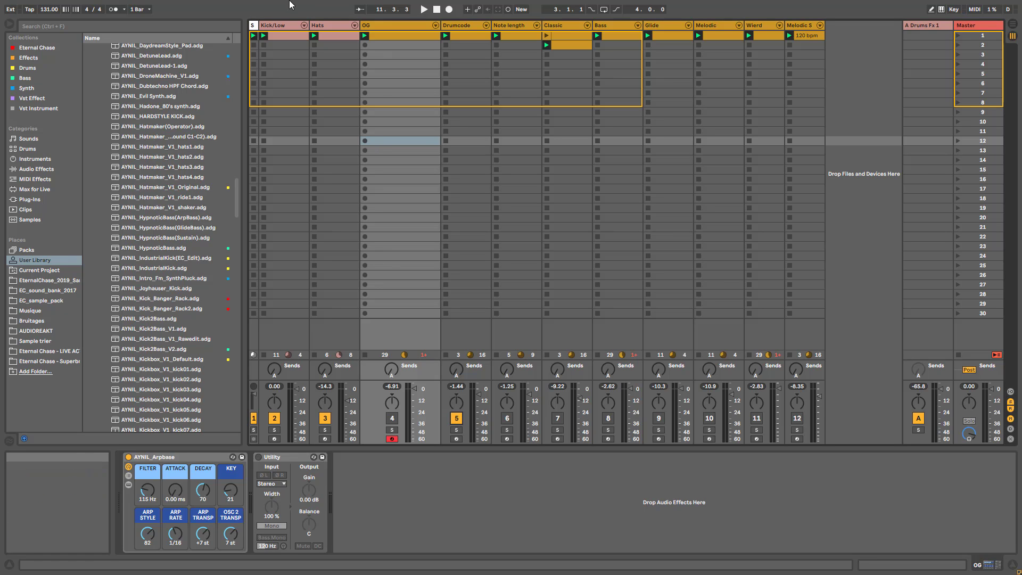
# Step: Play the set and audition the Drumcode and Note length tracks one at a time, deactivating each one after listening
pyautogui.click(459, 25)
pyautogui.press('space')
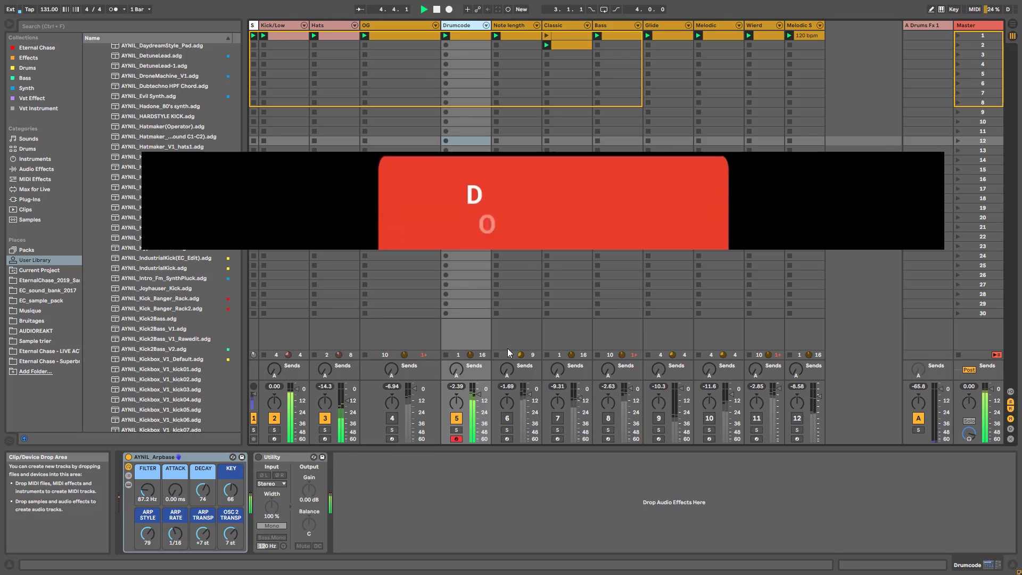
pyautogui.click(456, 418)
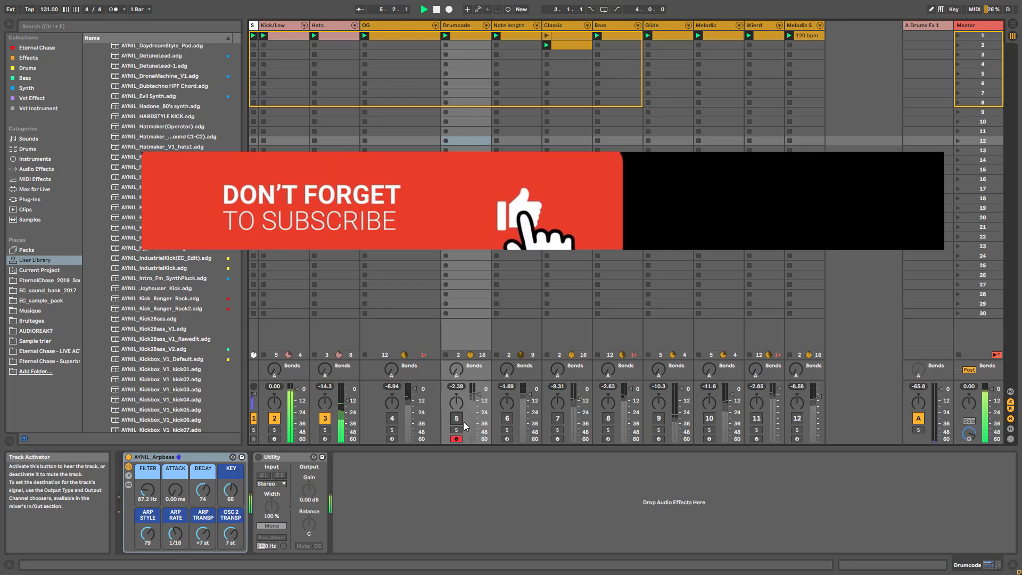
pyautogui.click(507, 418)
pyautogui.click(514, 26)
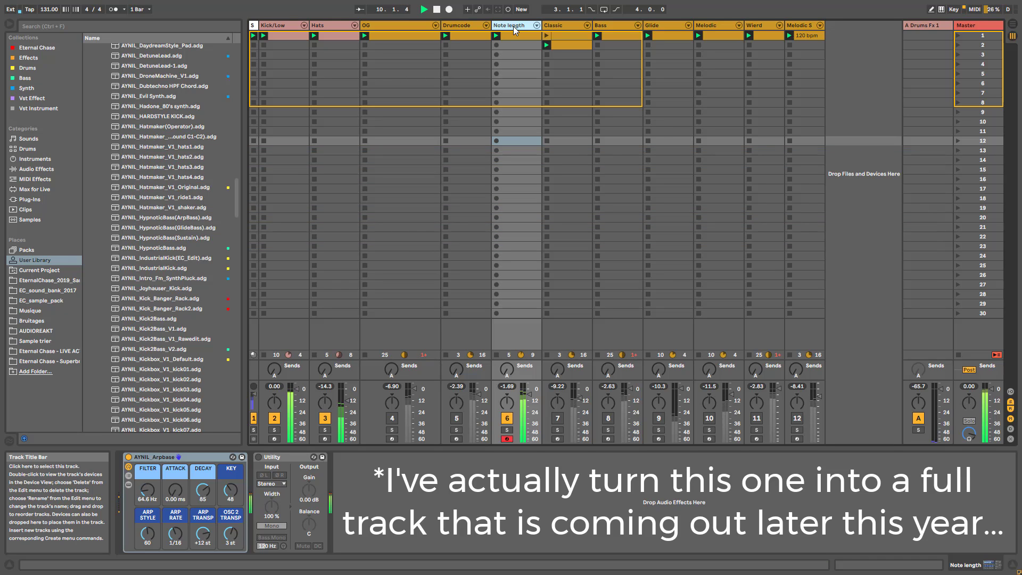
pyautogui.click(510, 422)
# Step: Audition the Classic and Bass tracks one at a time, with only the drum tracks active alongside
pyautogui.click(561, 27)
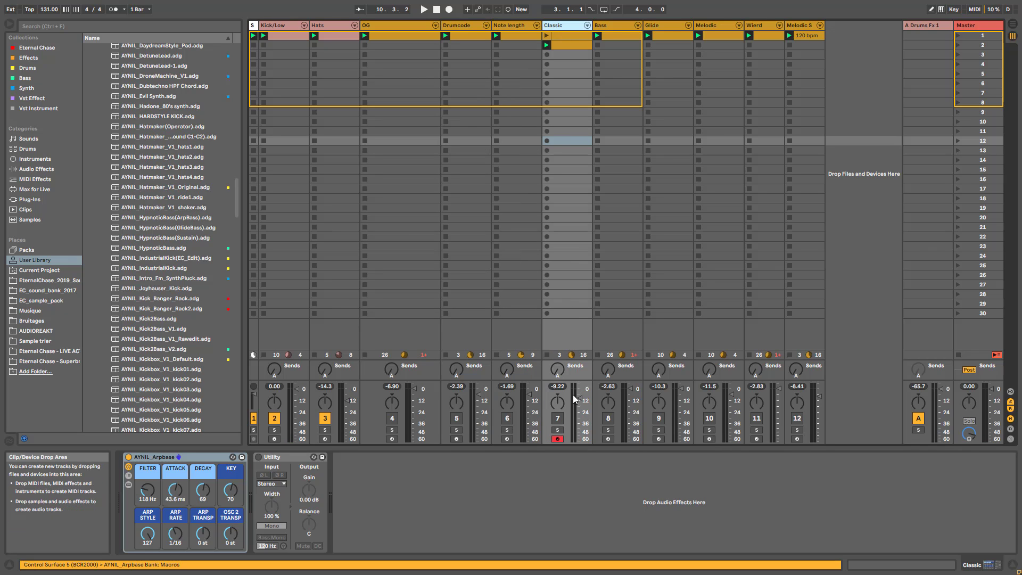
pyautogui.click(557, 418)
pyautogui.press('space')
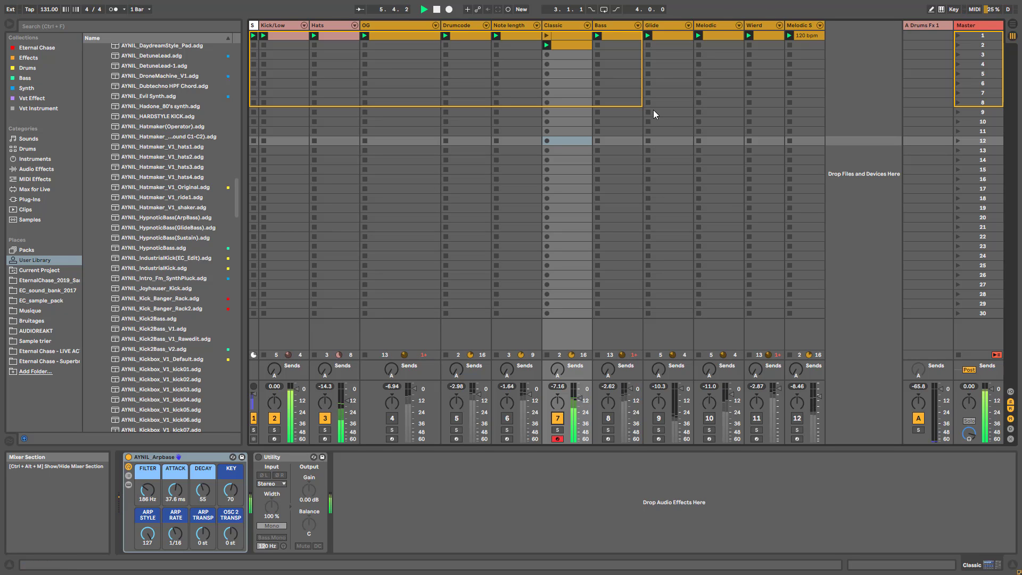
pyautogui.click(557, 418)
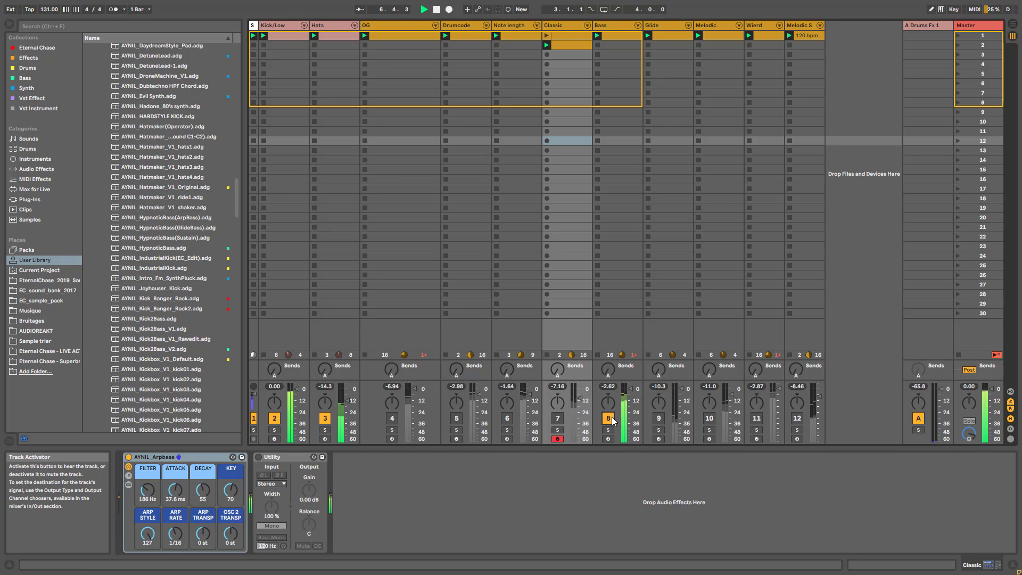
pyautogui.click(609, 417)
pyautogui.click(613, 25)
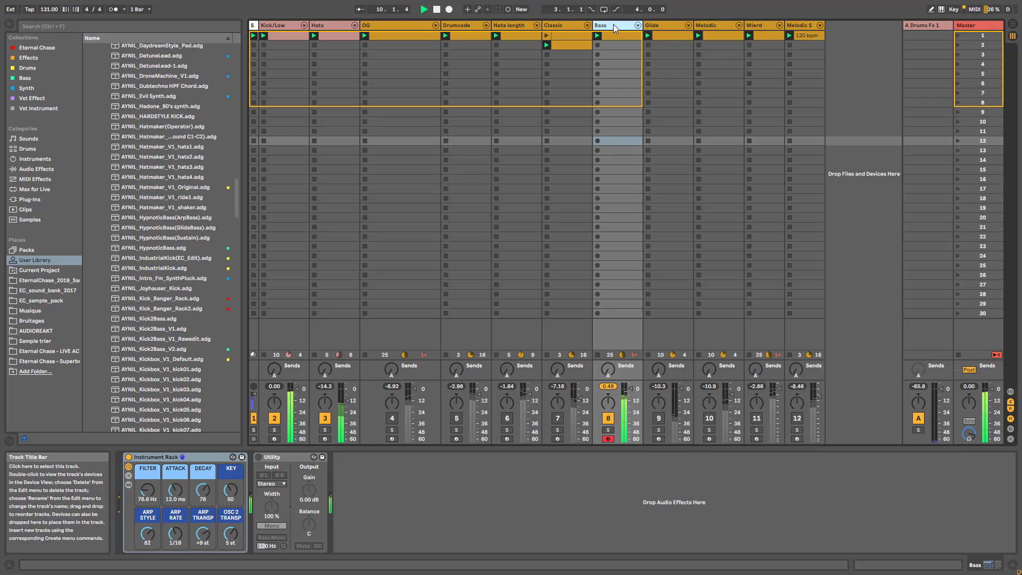
pyautogui.click(614, 420)
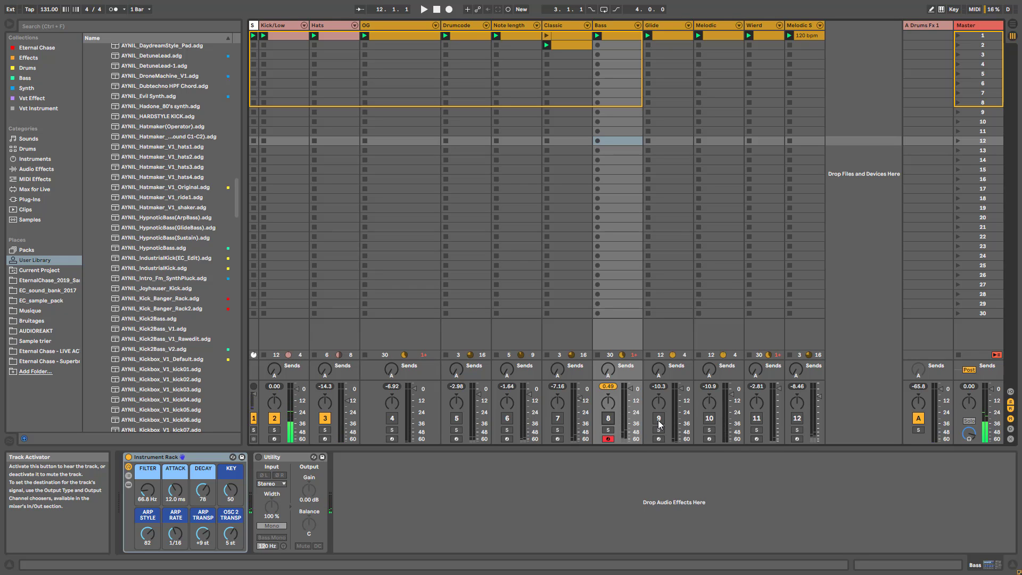
# Step: Audition the Glide and Melodic tracks one at a time over the drum tracks, deactivating each one after listening
pyautogui.click(659, 421)
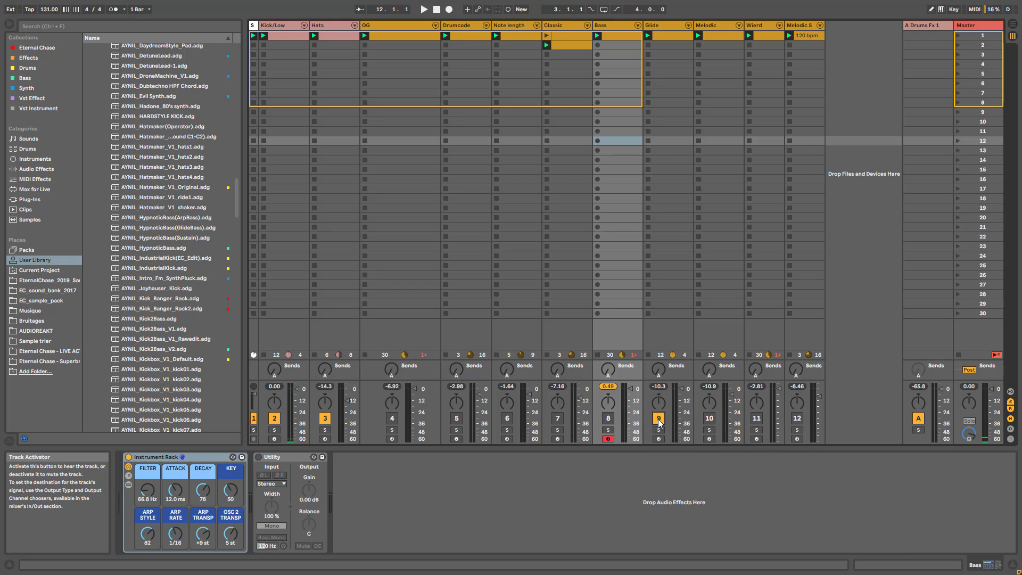
pyautogui.press('space')
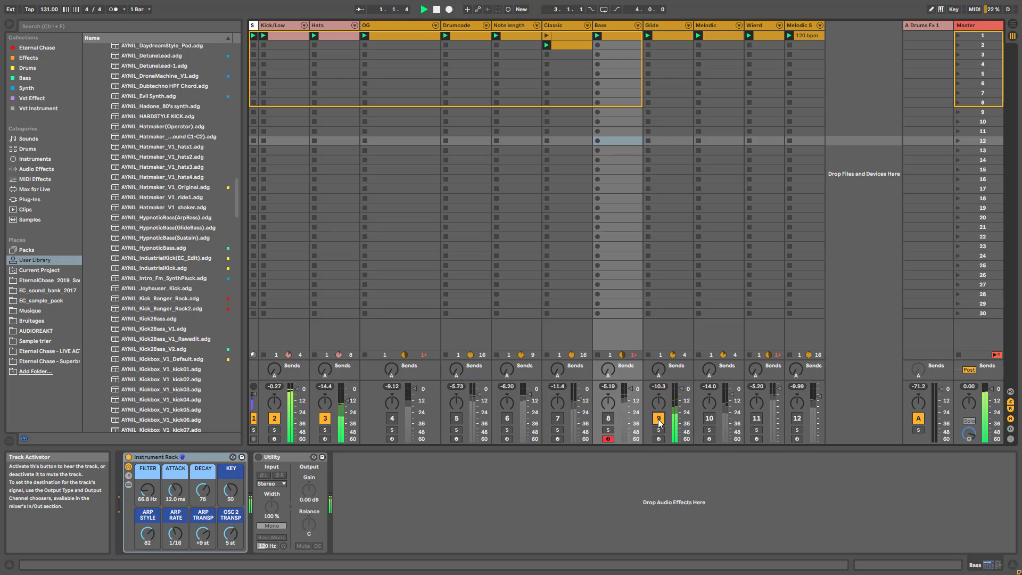
pyautogui.click(666, 28)
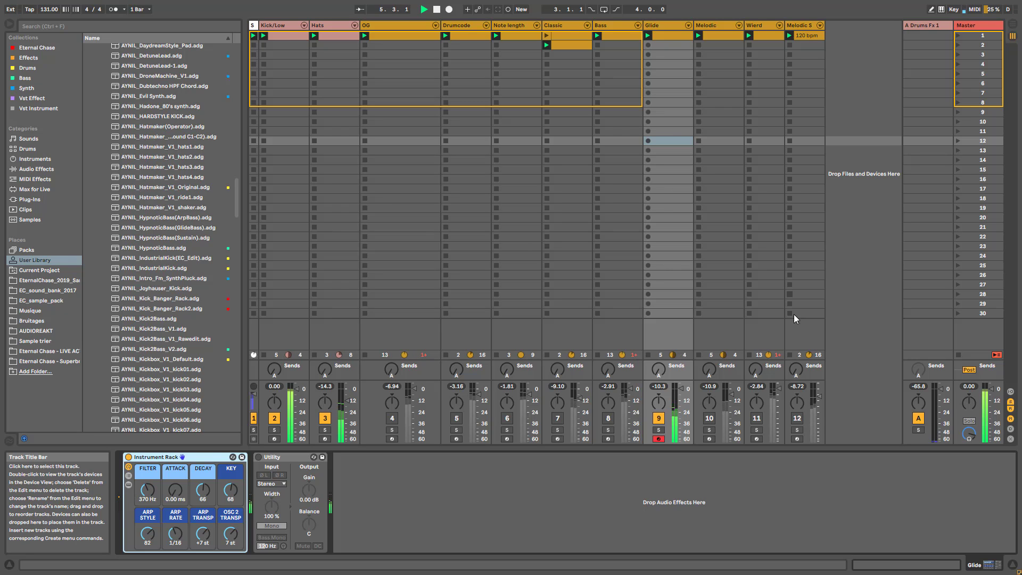
pyautogui.click(710, 418)
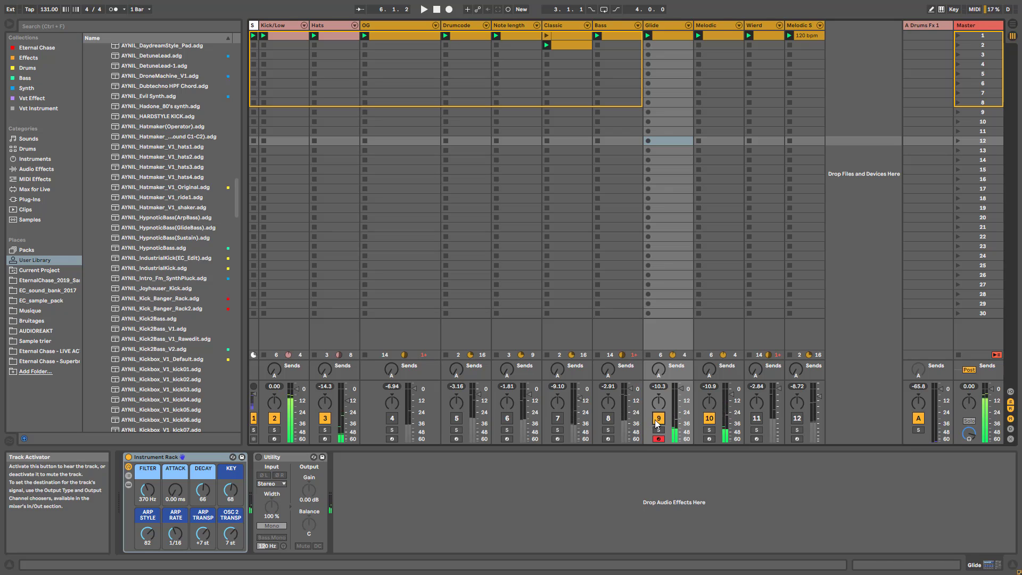
pyautogui.click(710, 439)
pyautogui.press('space')
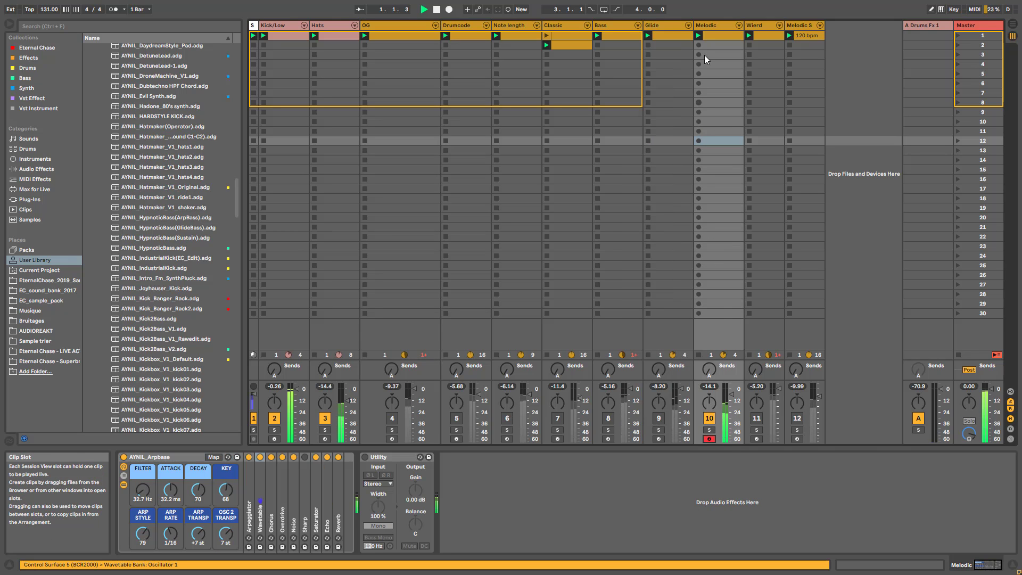
pyautogui.click(713, 25)
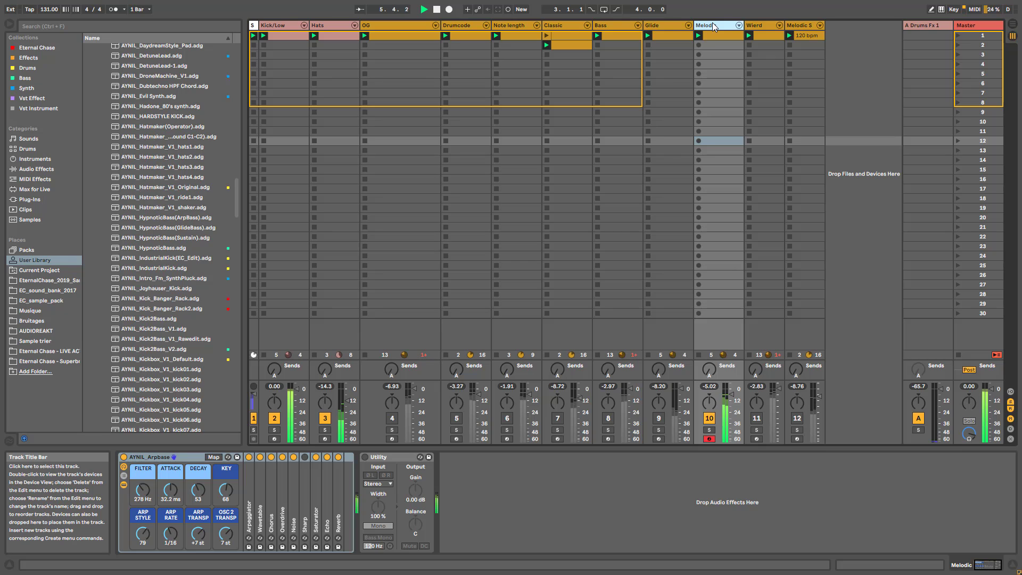
pyautogui.click(707, 419)
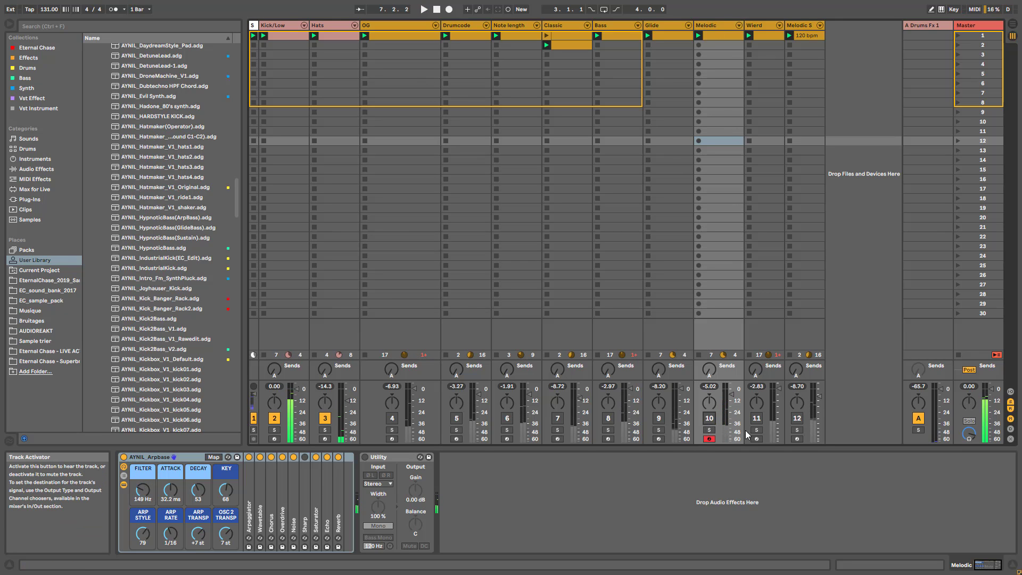
# Step: Activate and select the Wierd track, listen to it over the drums, and deactivate it
pyautogui.click(757, 418)
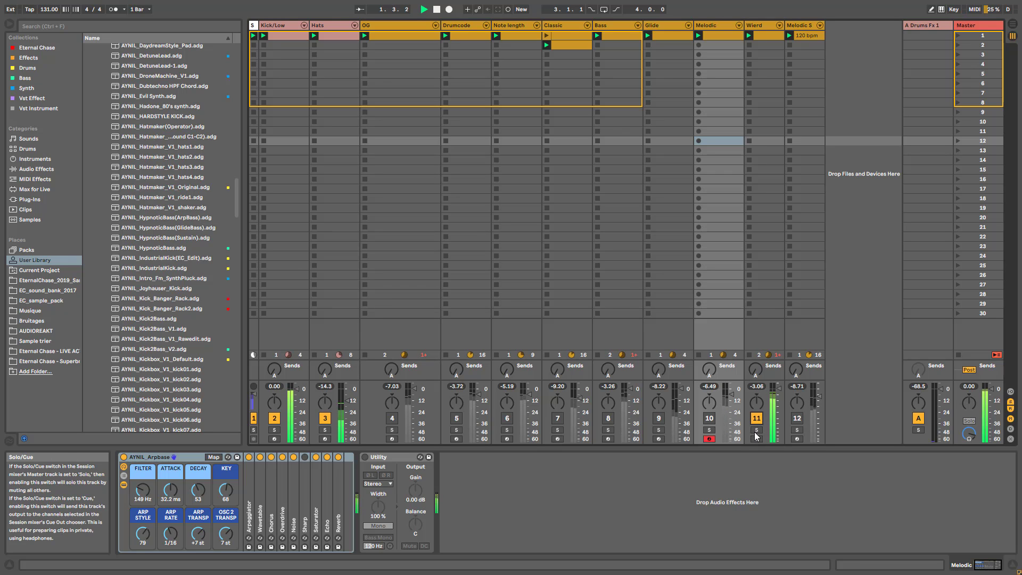
pyautogui.click(758, 26)
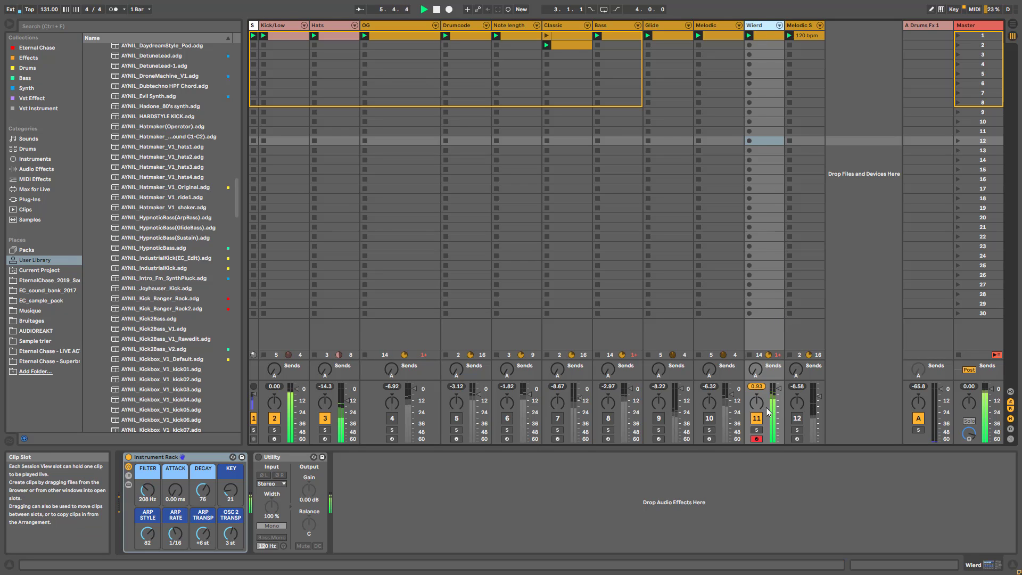
pyautogui.click(756, 418)
pyautogui.click(756, 418)
# Step: Activate the Melodic Shot track and play its 120 bpm clip with the tempo set to 119 BPM
pyautogui.click(797, 418)
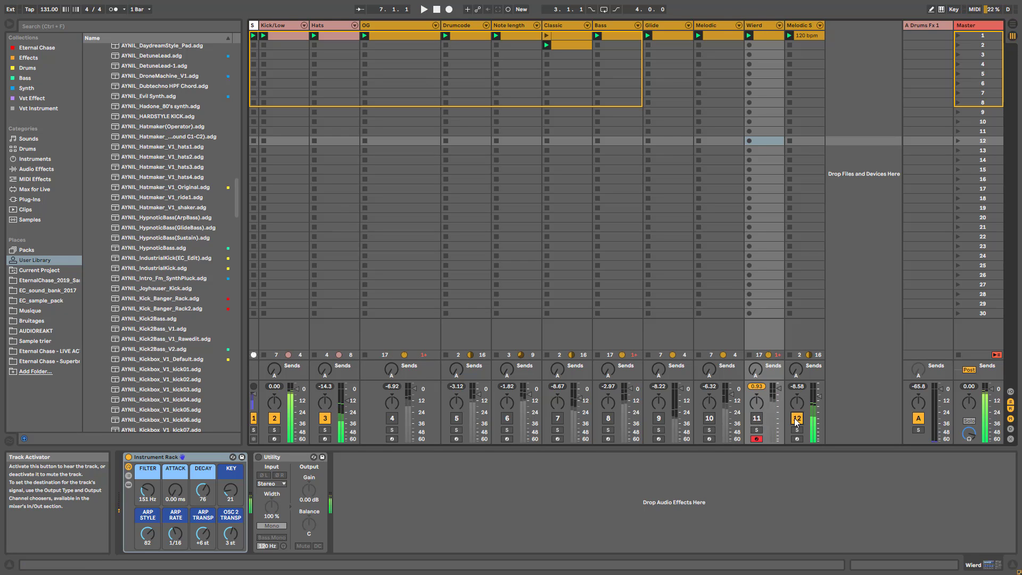
pyautogui.press('space')
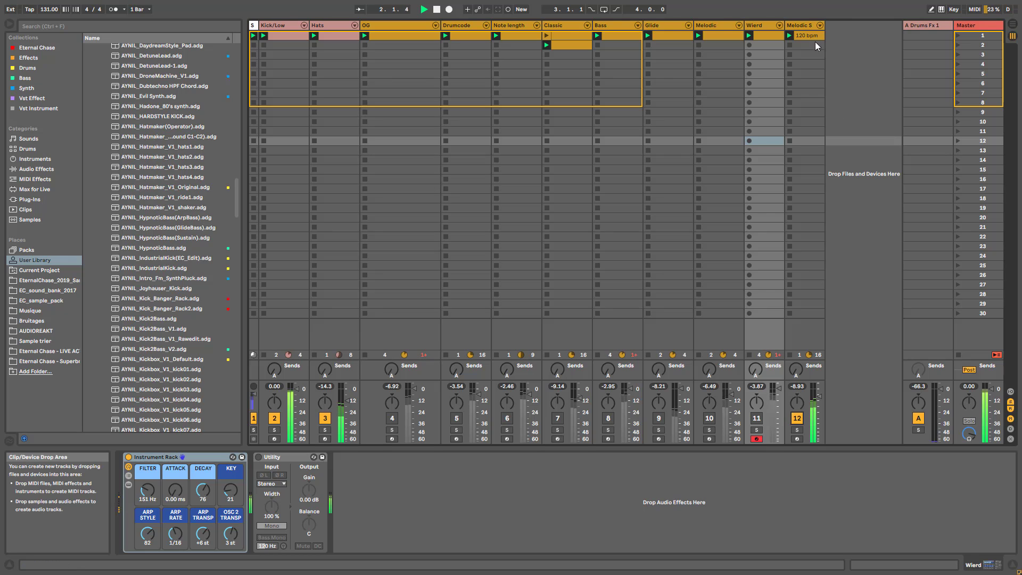
pyautogui.moveTo(49, 9); pyautogui.dragTo(49, 21)
pyautogui.press('space')
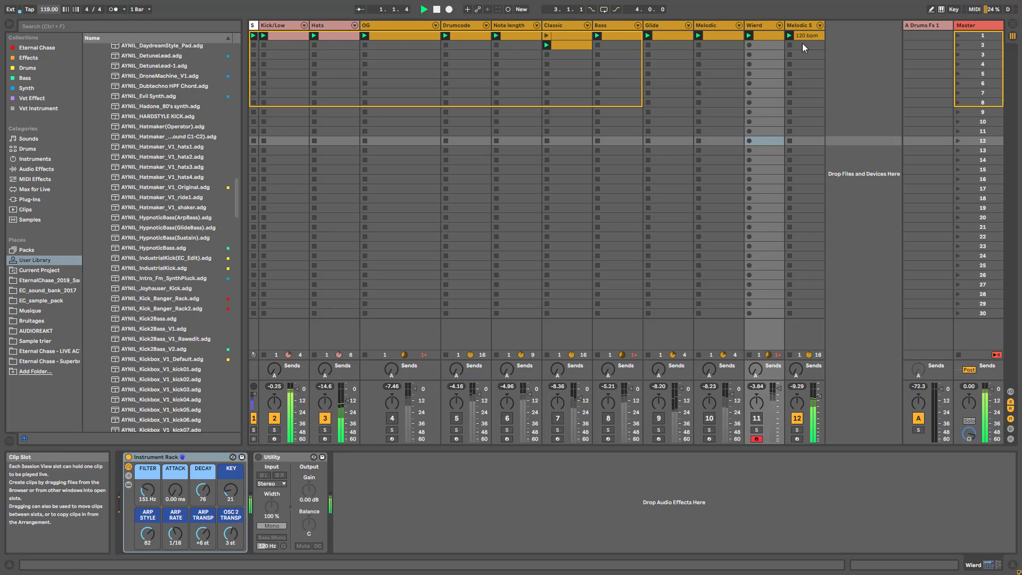
pyautogui.click(800, 44)
pyautogui.click(803, 34)
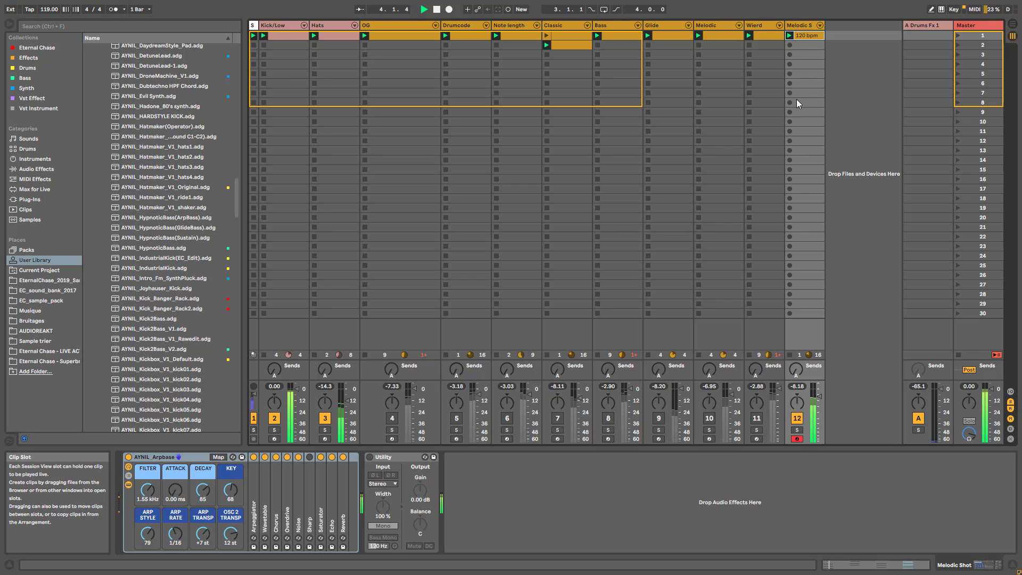
# Step: Hide the devices inside the AYNIL_Arpbase rack, stop playback and set the tempo back to 131 BPM
pyautogui.click(129, 485)
pyautogui.press('space')
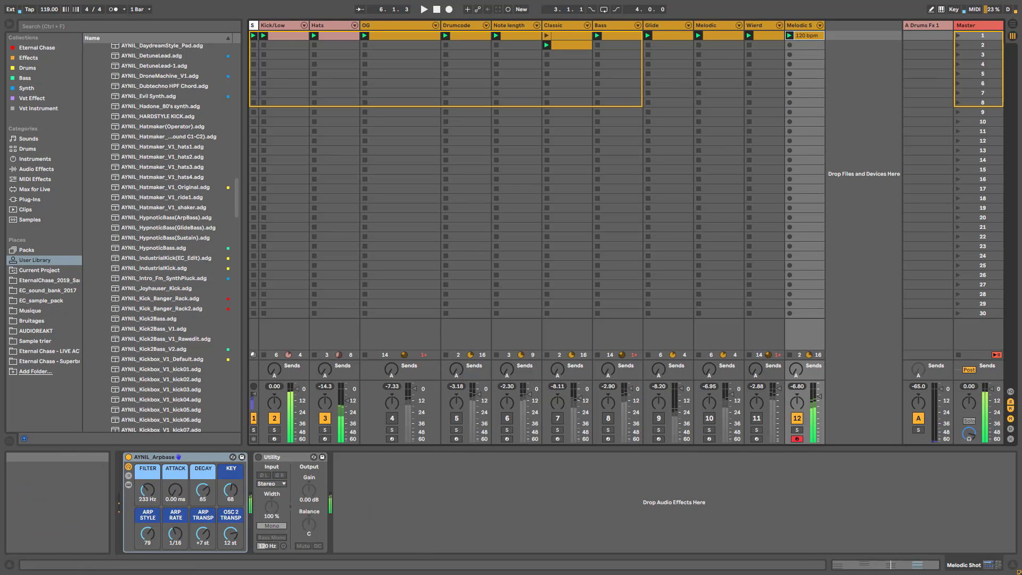
pyautogui.moveTo(49, 9); pyautogui.dragTo(49, 1)
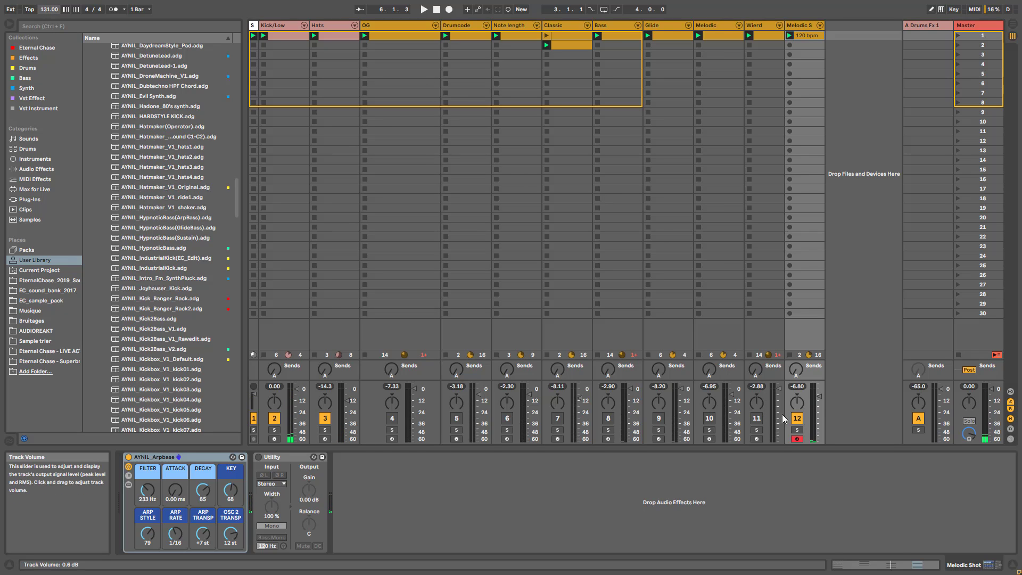
# Step: Examine both oscillators and the wavetable choices of the OG track's Wavetable, and hide the rack's devices again
pyautogui.click(395, 25)
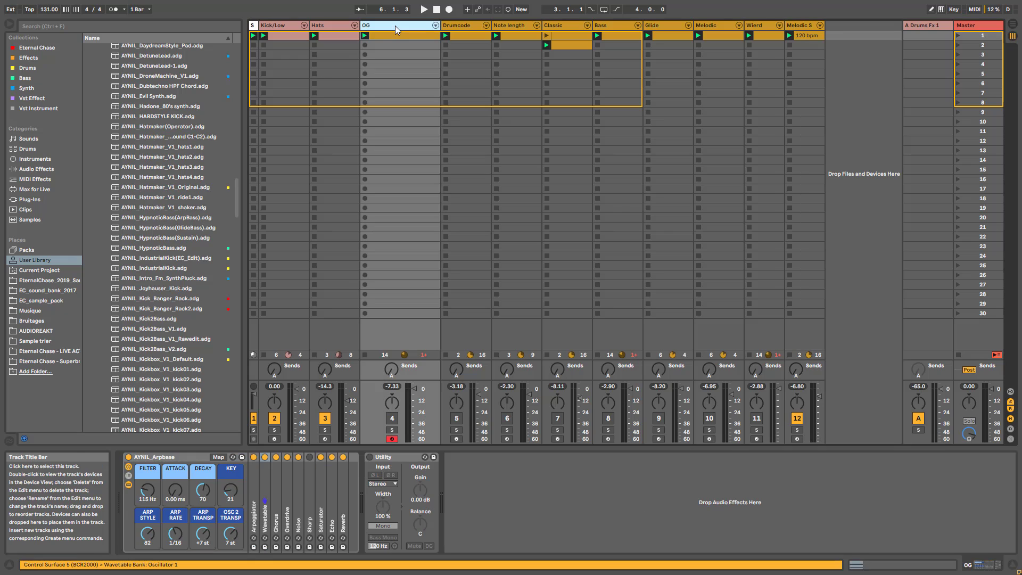
pyautogui.doubleClick(265, 516)
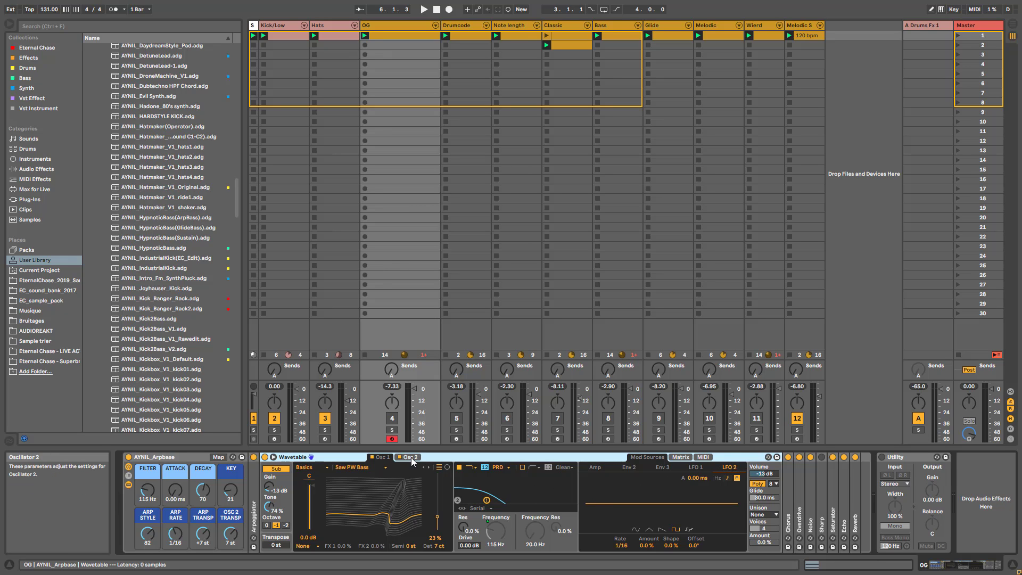
pyautogui.click(361, 469)
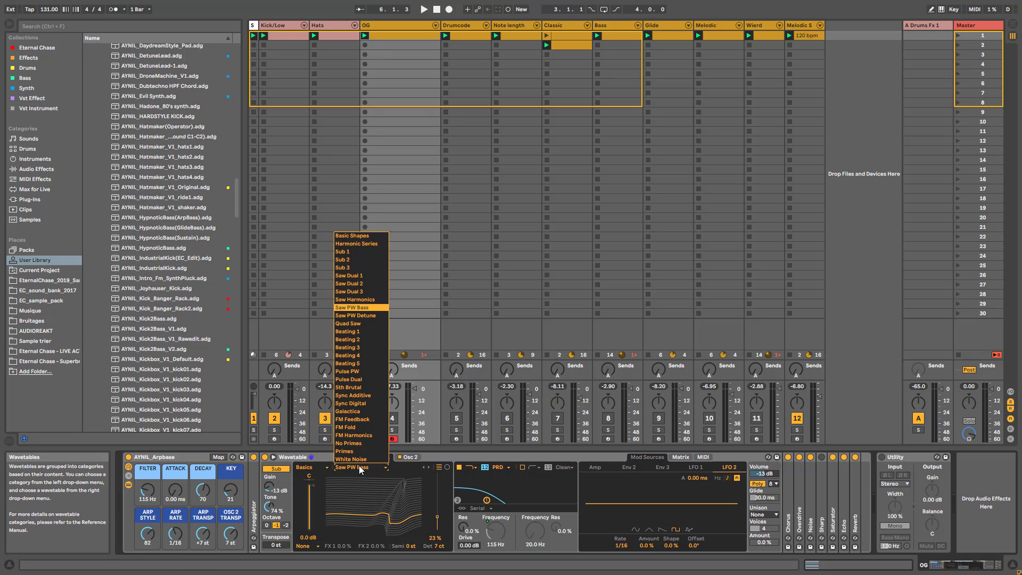
pyautogui.click(361, 468)
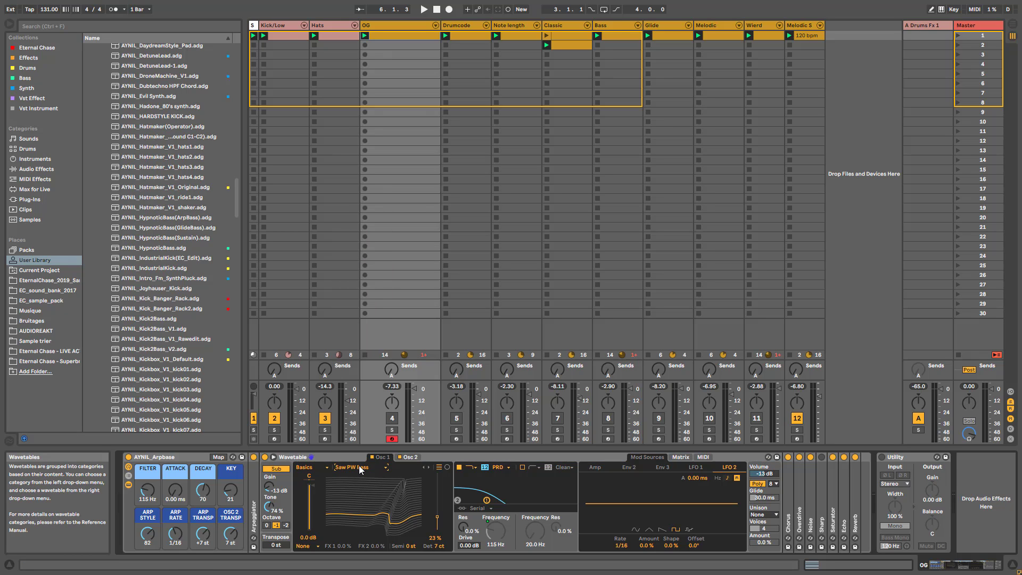
pyautogui.click(407, 458)
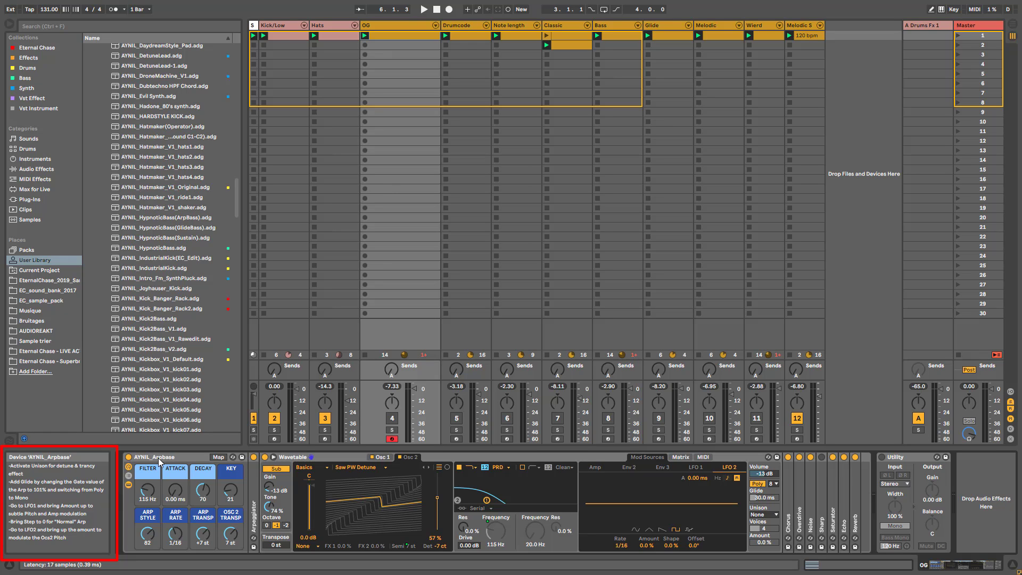
pyautogui.doubleClick(320, 456)
pyautogui.click(129, 484)
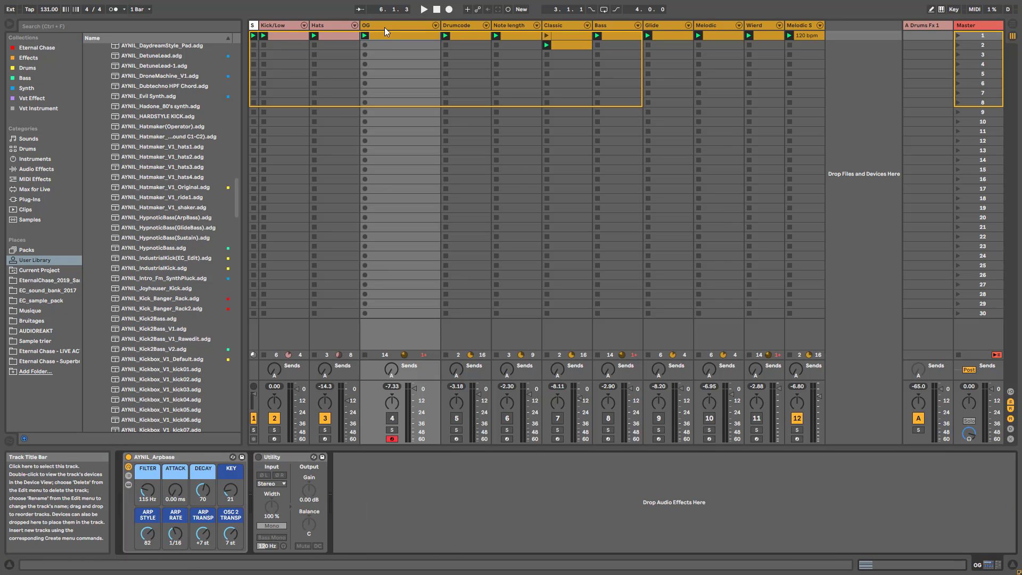
# Step: Insert a new MIDI track after OG and load an Arpeggiator onto it
pyautogui.click(385, 27)
pyautogui.hotkey('ctrl', 'shift', 't')
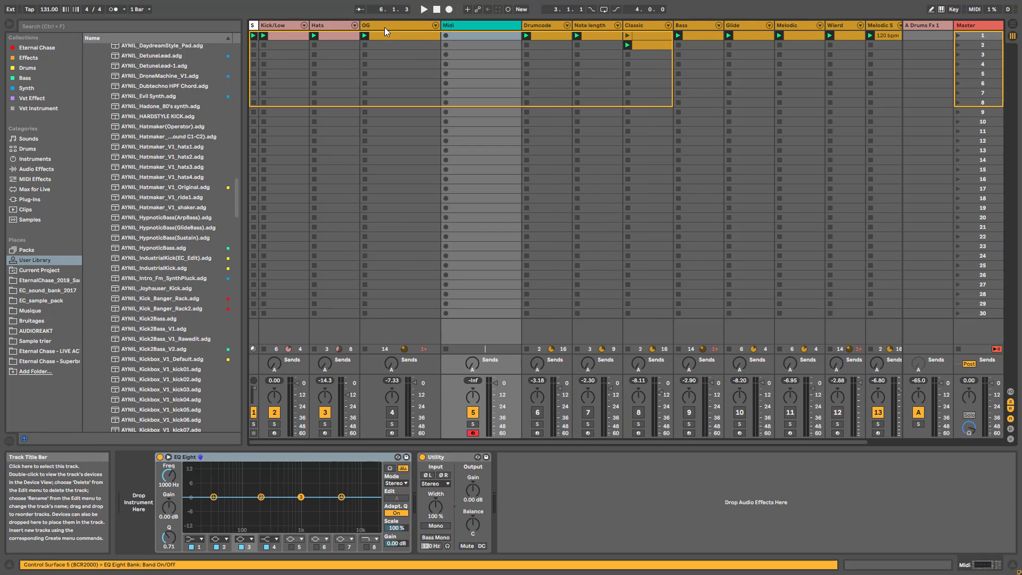
pyautogui.click(29, 181)
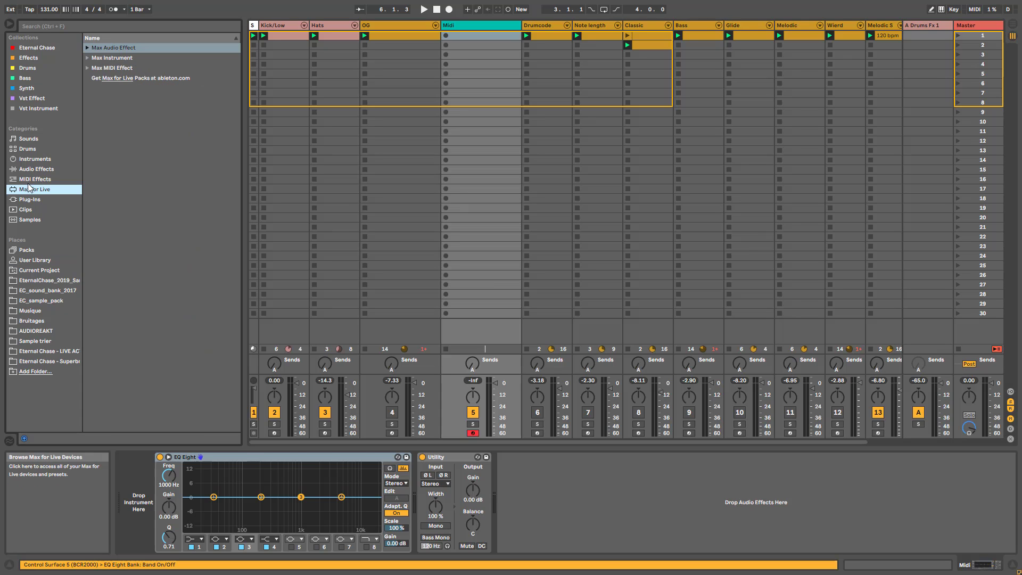
pyautogui.click(118, 48)
pyautogui.doubleClick(119, 48)
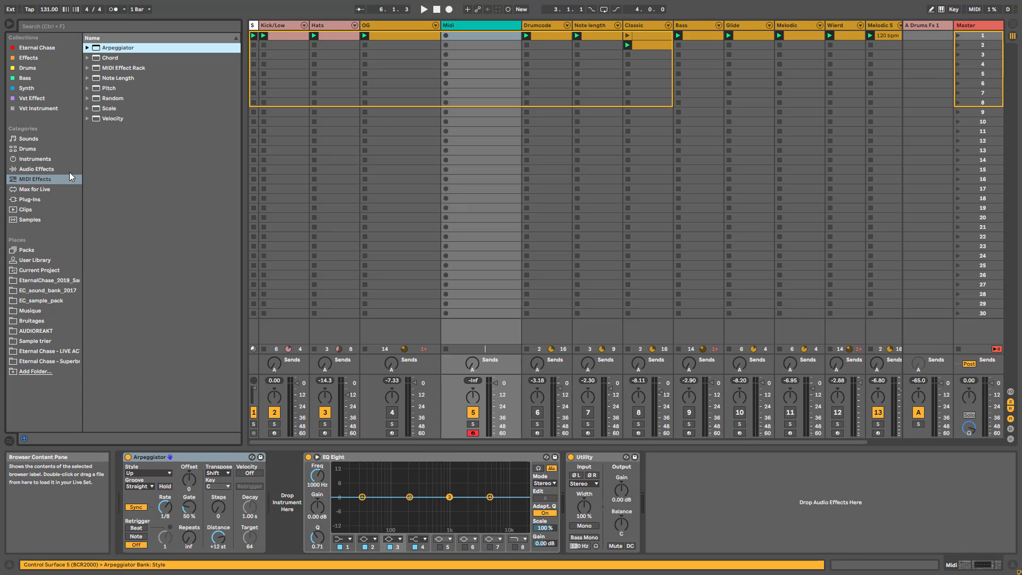
# Step: Load the Wavetable instrument onto the new MIDI track, after the Arpeggiator
pyautogui.click(35, 159)
pyautogui.click(101, 159)
pyautogui.doubleClick(101, 158)
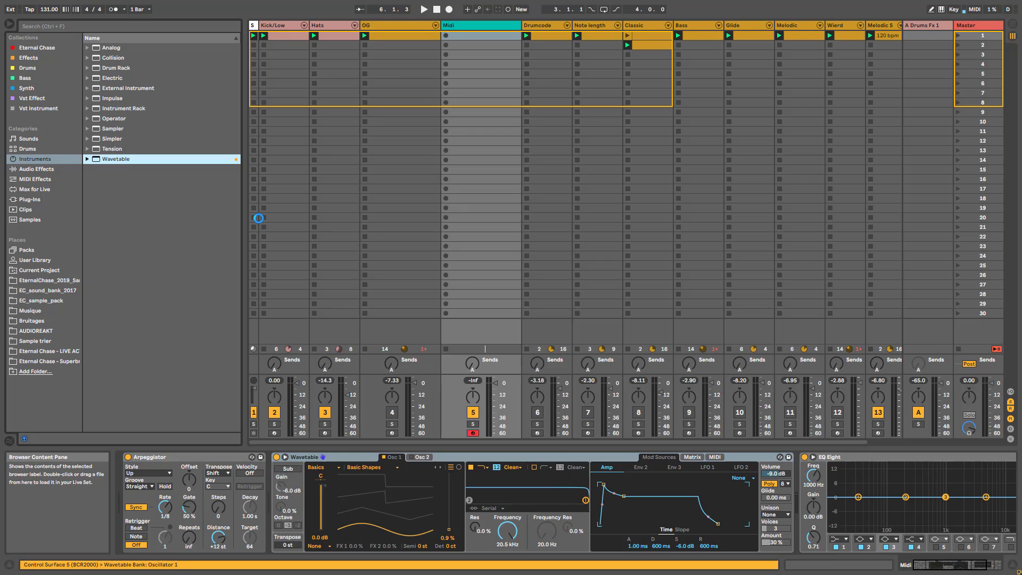
# Step: Raise Oscillator 1's wavetable position in the new Wavetable and turn on Oscillator 2
pyautogui.moveTo(447, 529); pyautogui.dragTo(447, 490)
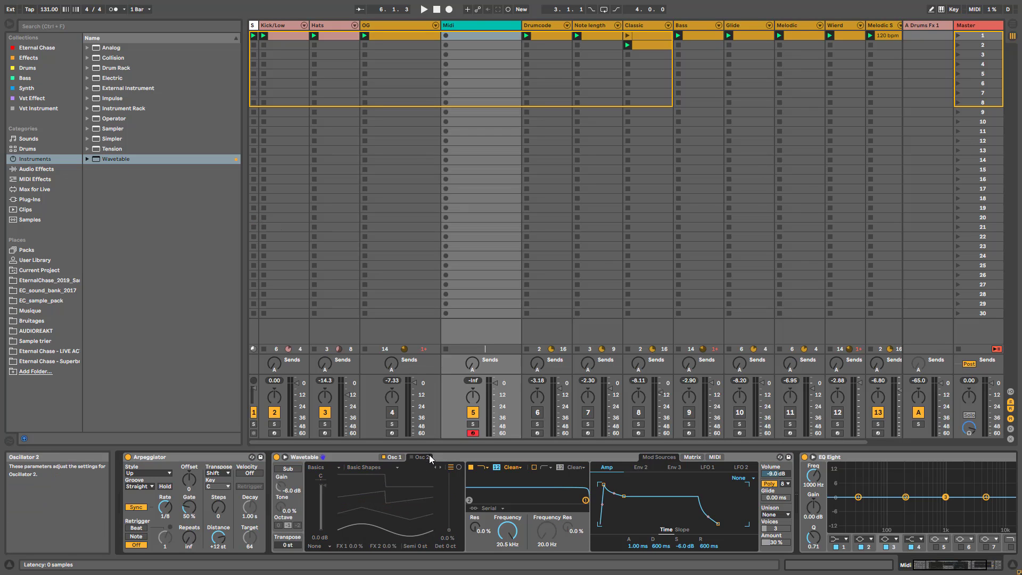
pyautogui.click(411, 457)
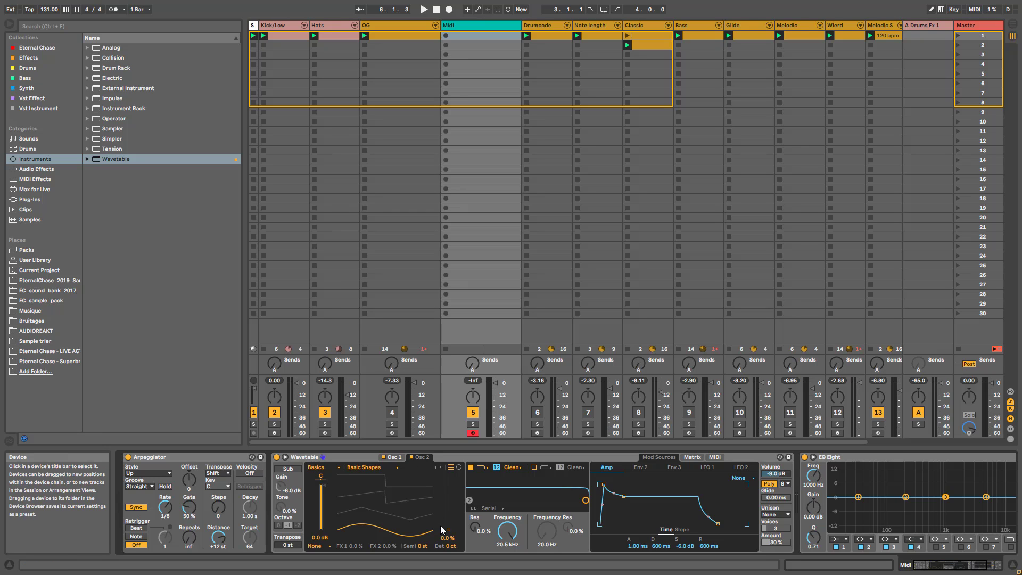
# Step: Shape the new Wavetable's amp envelope into a pluck with 212 ms decay and -inf dB sustain
pyautogui.click(393, 456)
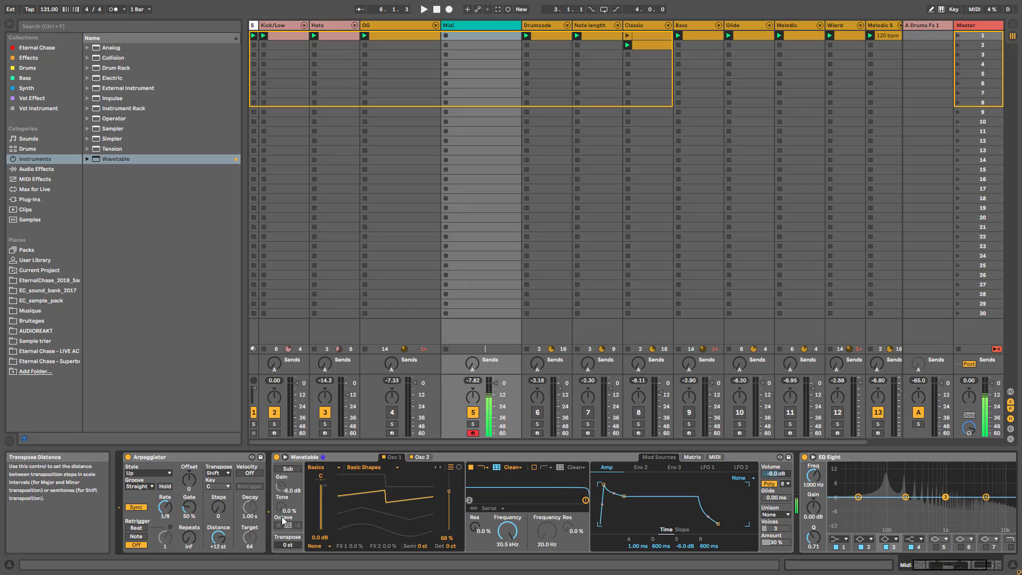
pyautogui.moveTo(685, 546); pyautogui.dragTo(661, 564)
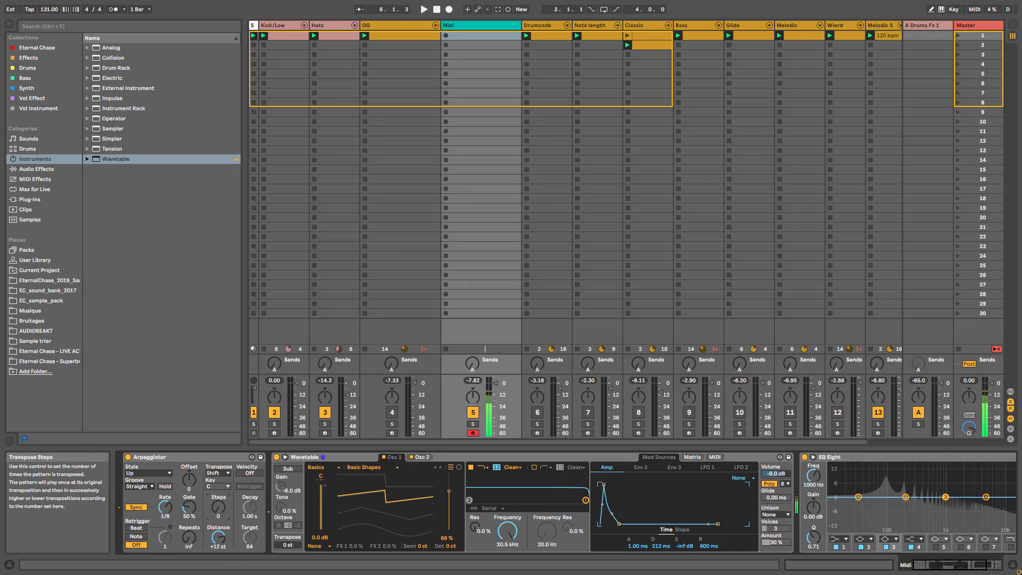
# Step: Set the Arpeggiator to 1 transpose step, +3 st distance and 1/16 rate, and transpose Oscillator 2 by 9 semitones
pyautogui.moveTo(218, 506); pyautogui.dragTo(218, 499)
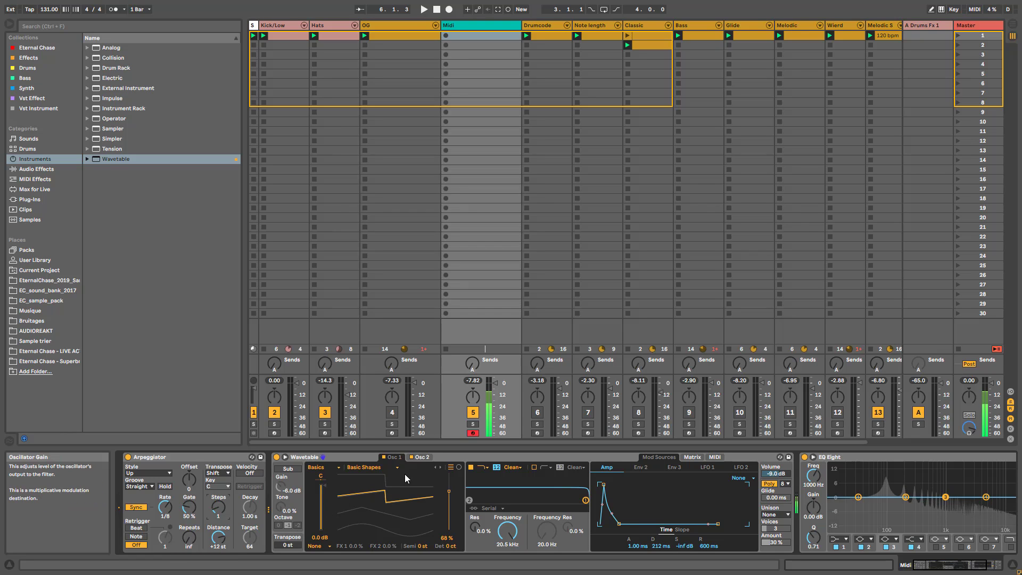
pyautogui.moveTo(226, 543); pyautogui.dragTo(226, 549)
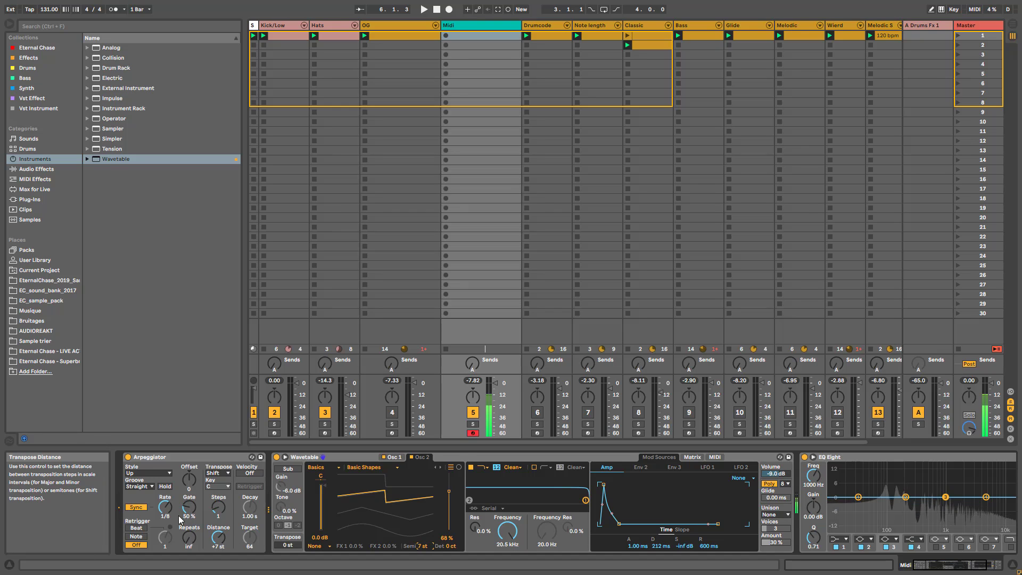
pyautogui.moveTo(170, 510); pyautogui.dragTo(169, 517)
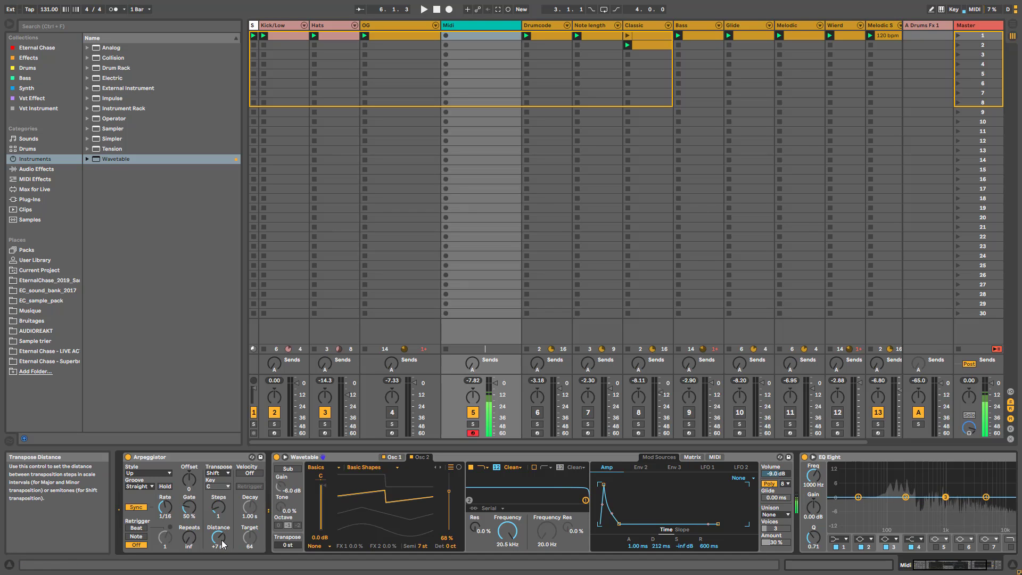
pyautogui.moveTo(218, 537); pyautogui.dragTo(218, 548)
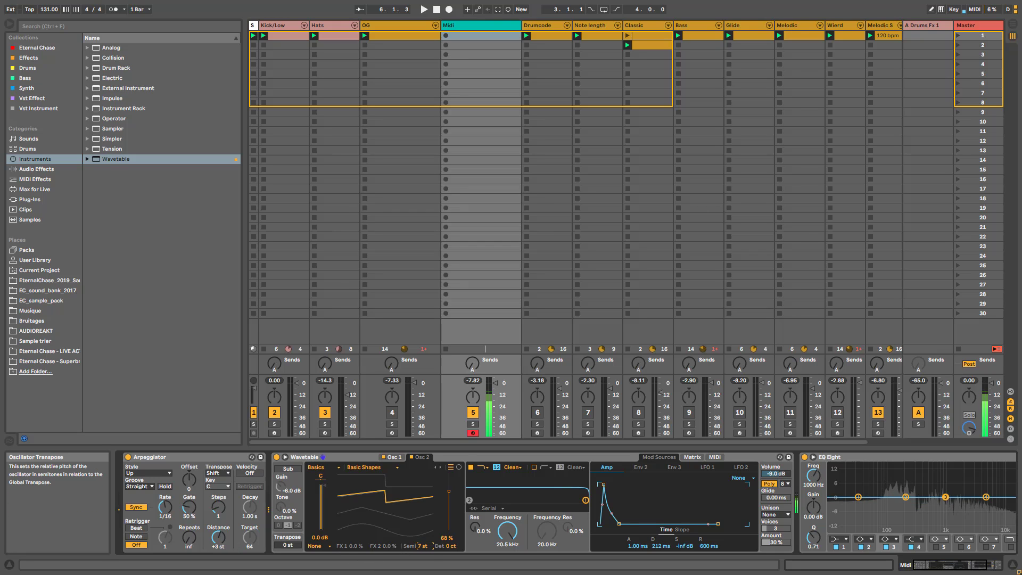
pyautogui.scroll(2, 418, 546)
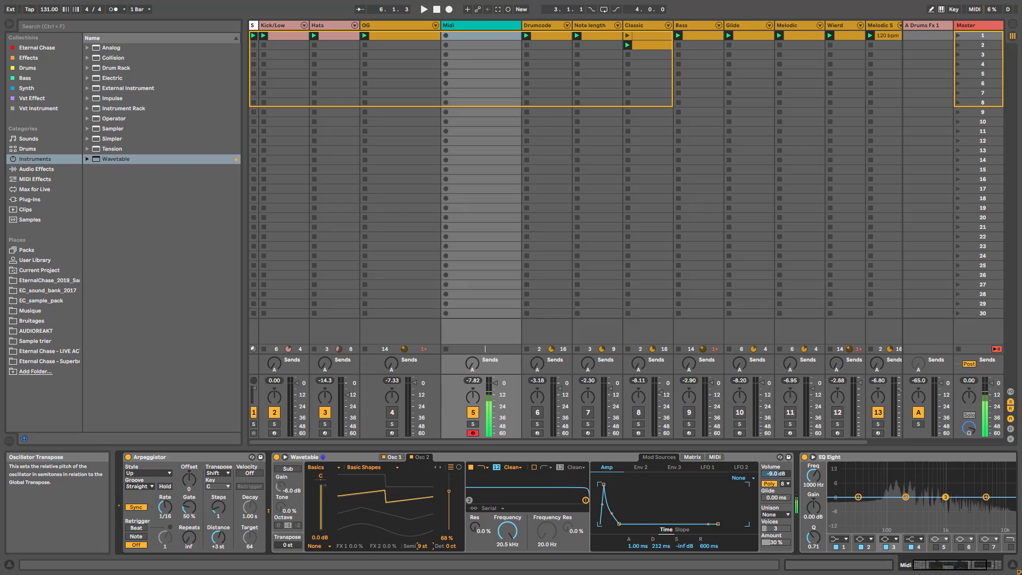
# Step: Group the Arpeggiator and Wavetable into an Instrument Rack and show its macro controls
pyautogui.click(208, 460)
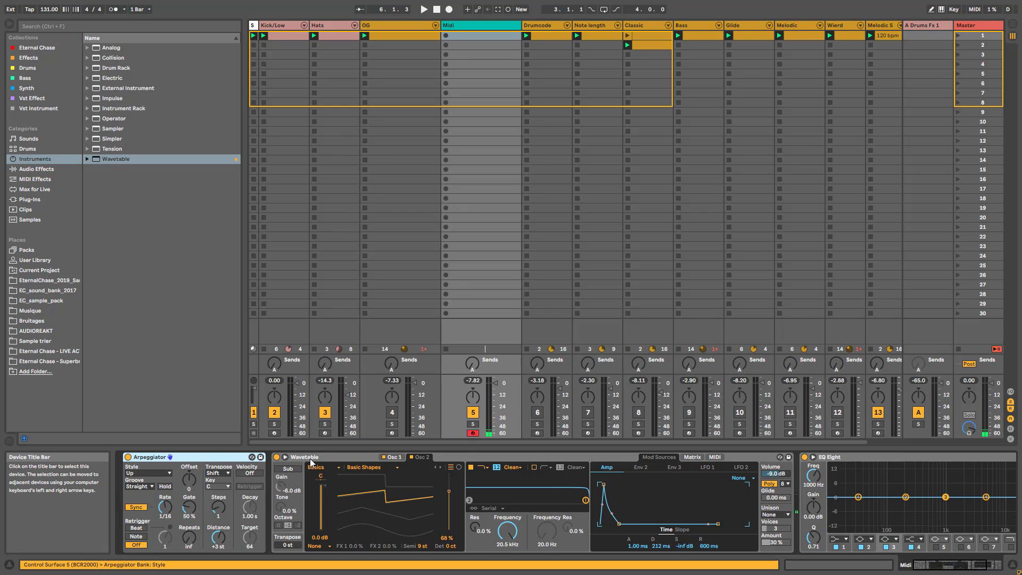
pyautogui.keyDown('shift'); pyautogui.click(321, 457); pyautogui.keyUp('shift')
pyautogui.hotkey('ctrl', 'g')
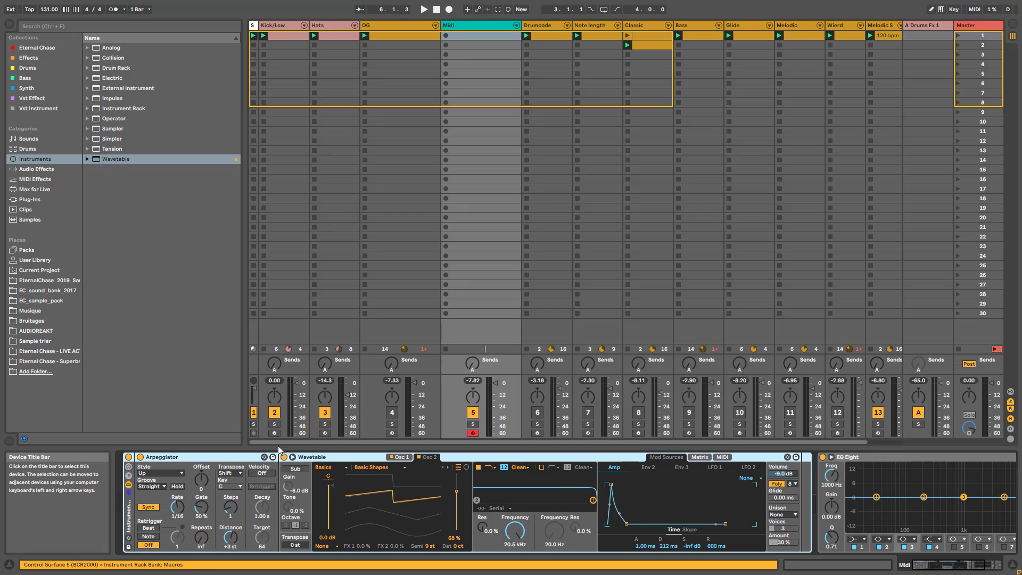
pyautogui.click(128, 468)
# Step: Map Wavetable's Filter 1 frequency to Macro 1 and the amp envelope's attack to Macro 2
pyautogui.rightClick(628, 532)
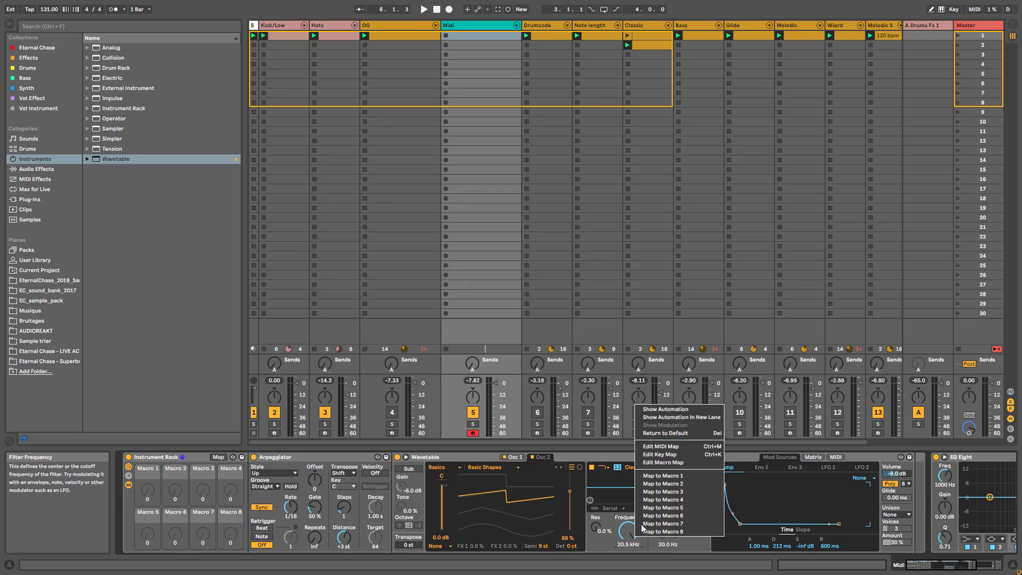
pyautogui.click(662, 486)
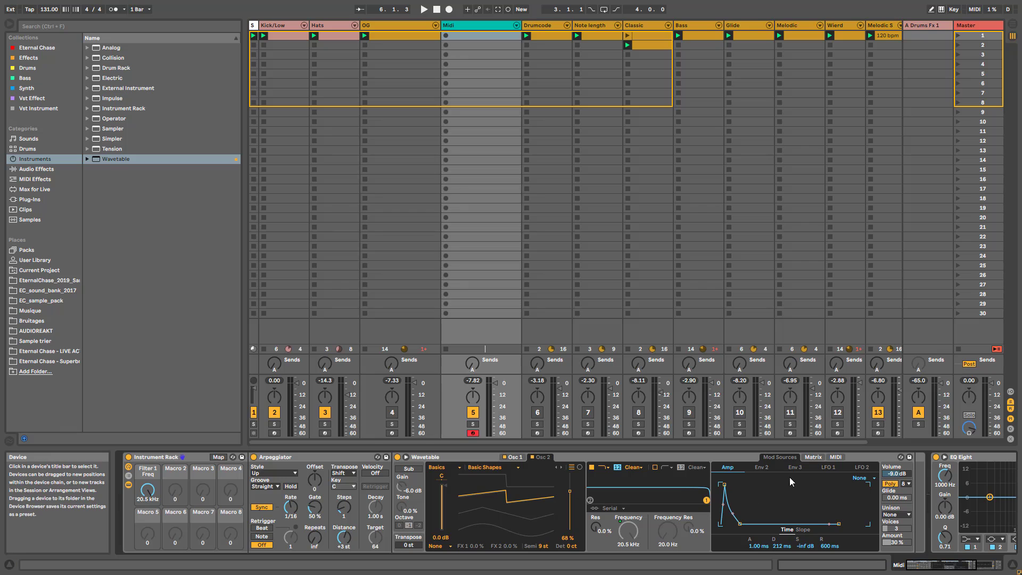
pyautogui.rightClick(758, 544)
pyautogui.click(793, 499)
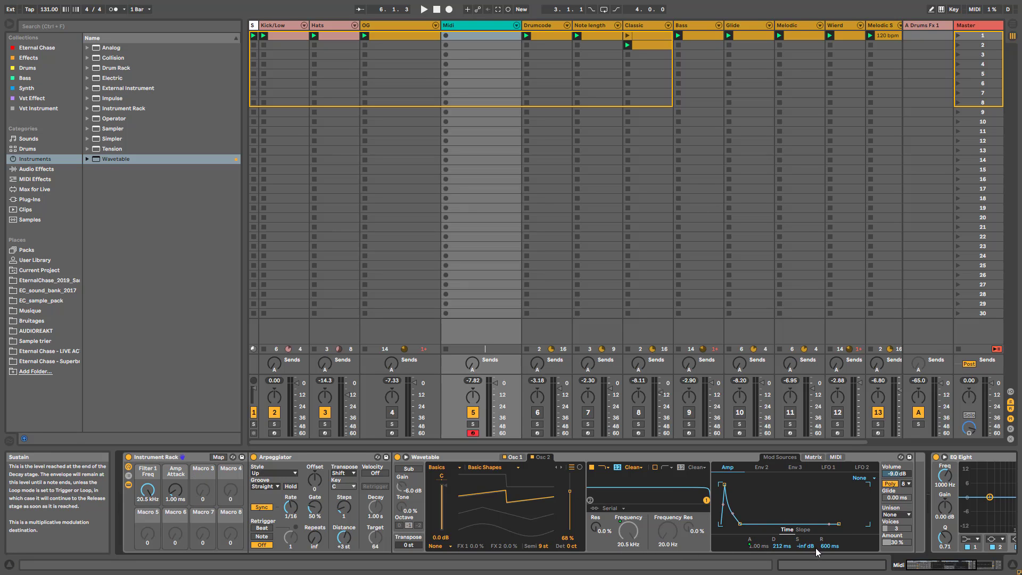
# Step: Map both the decay and the release of the amp envelope to Macro 3
pyautogui.rightClick(778, 546)
pyautogui.click(803, 500)
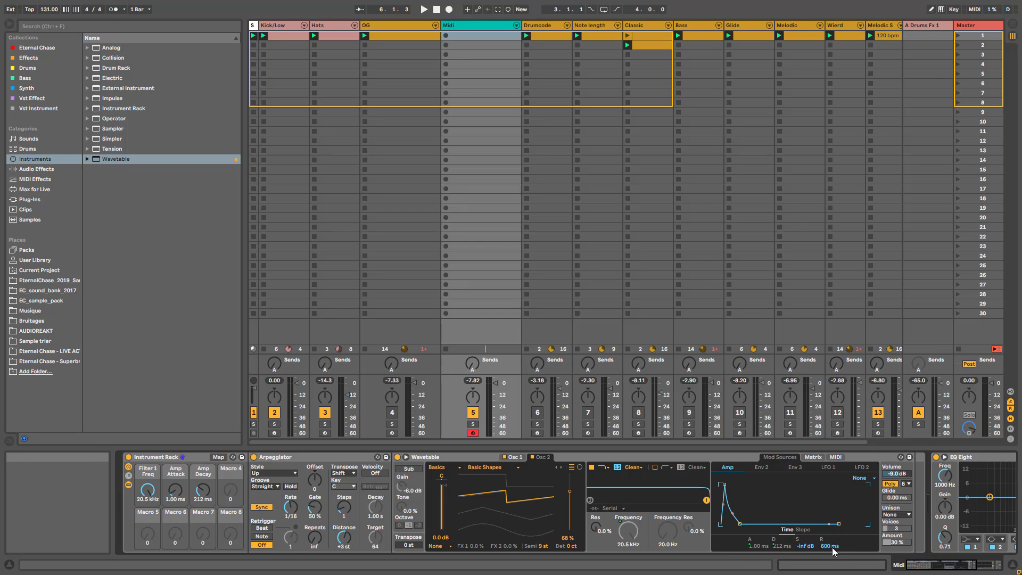
pyautogui.rightClick(832, 546)
pyautogui.click(859, 503)
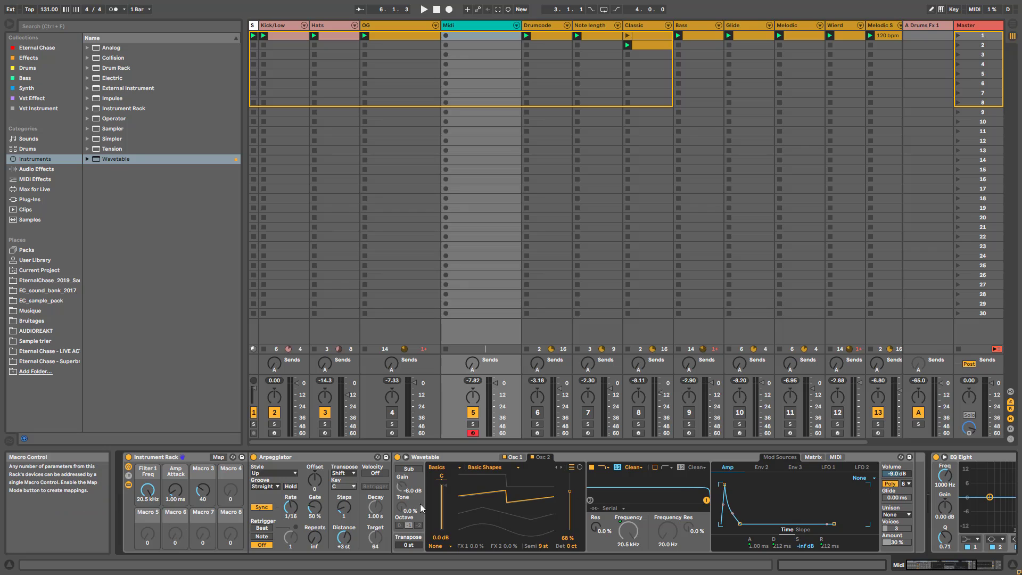
# Step: Map the Arpeggiator's Style to Macro 5 and its Synced Rate to Macro 6
pyautogui.rightClick(279, 476)
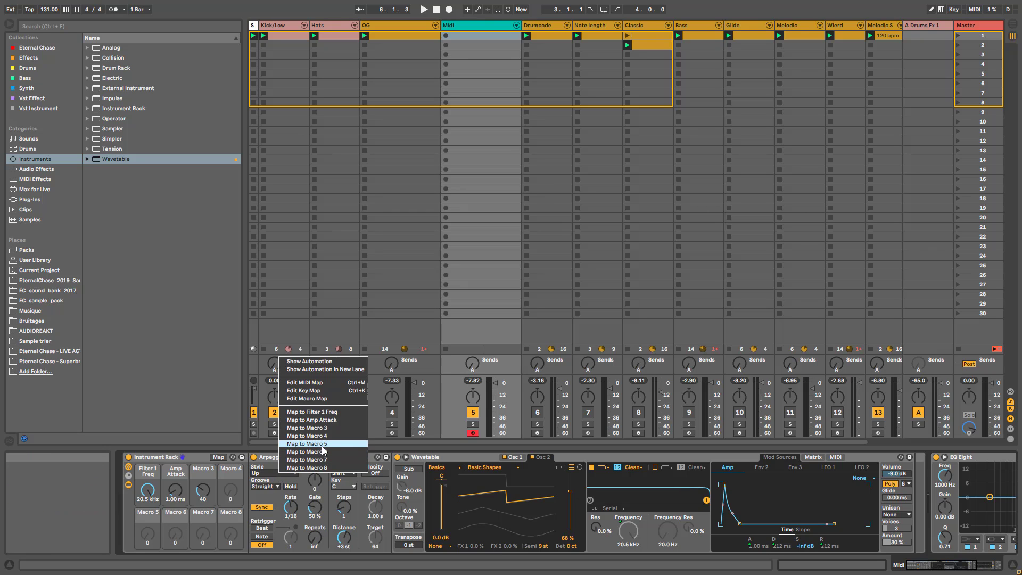
pyautogui.click(322, 446)
pyautogui.rightClick(287, 512)
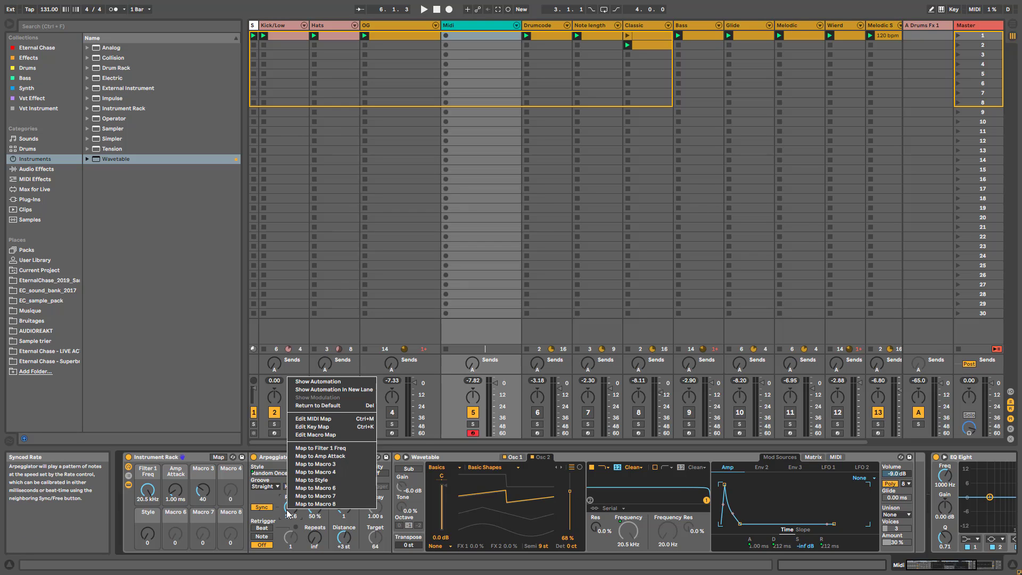
pyautogui.click(321, 488)
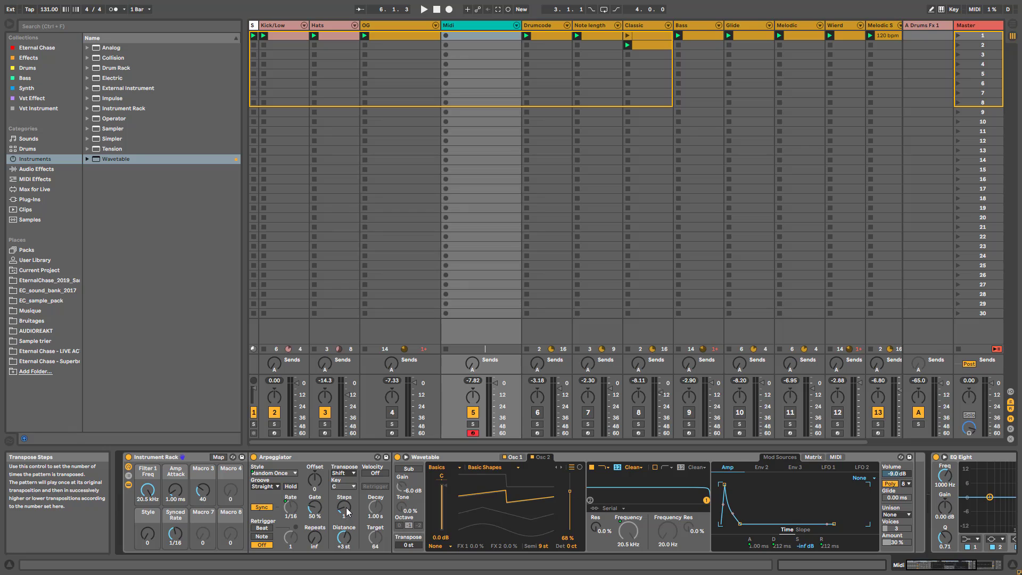
# Step: Map the Arpeggiator's transpose Distance to Macro 7 and Oscillator 2's semitone transpose to Macro 8
pyautogui.rightClick(344, 544)
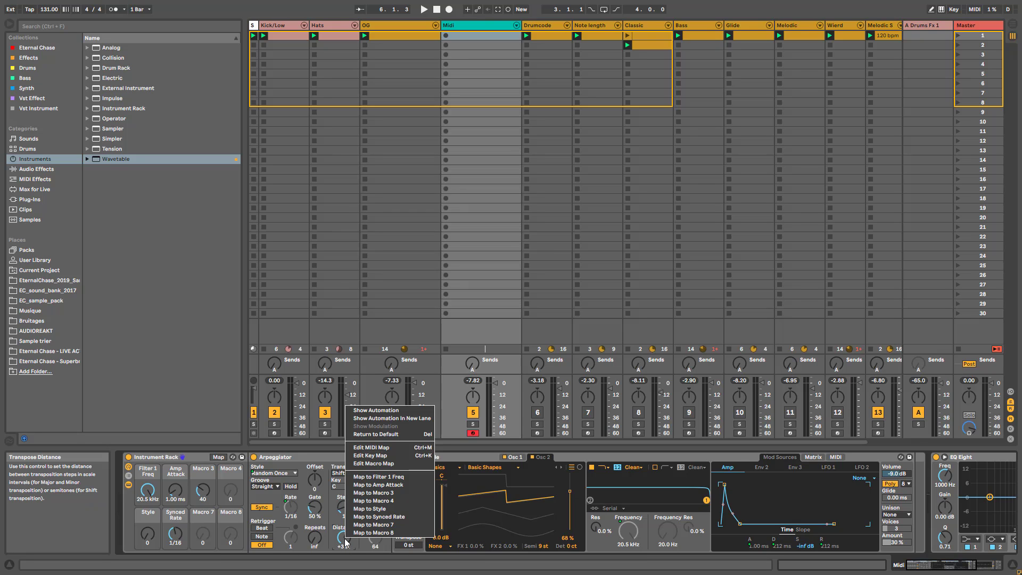
pyautogui.click(360, 531)
pyautogui.click(350, 540)
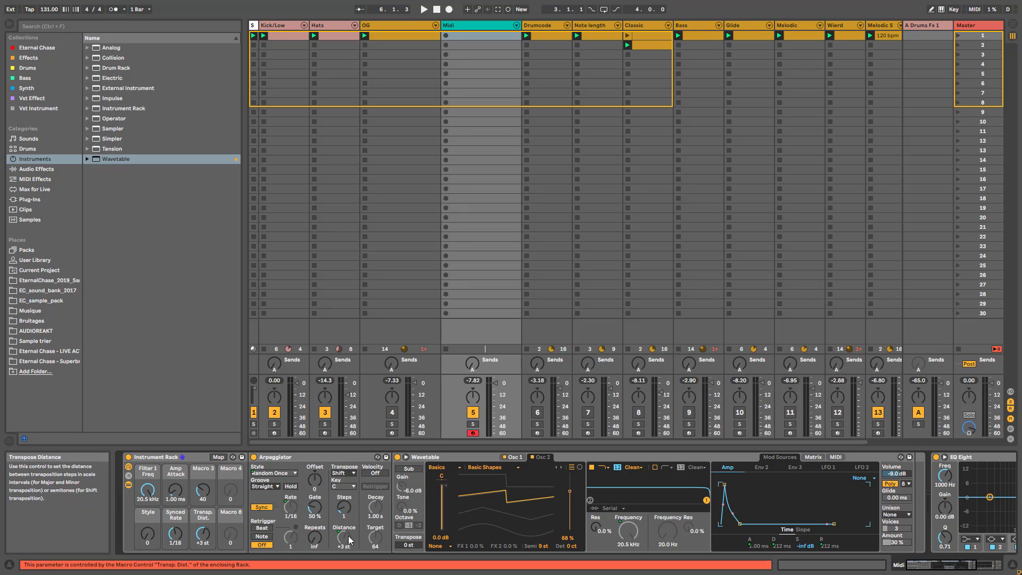
pyautogui.click(346, 535)
pyautogui.rightClick(541, 547)
pyautogui.click(560, 542)
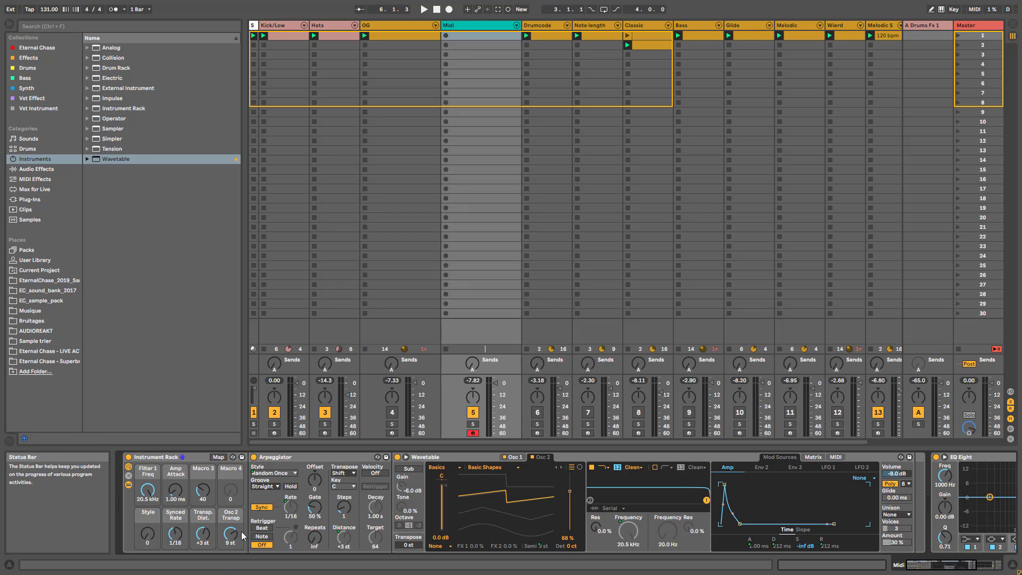
# Step: Switch the Arpeggiator's transpose mode to Minor and map its transpose Key to Macro 4
pyautogui.click(351, 475)
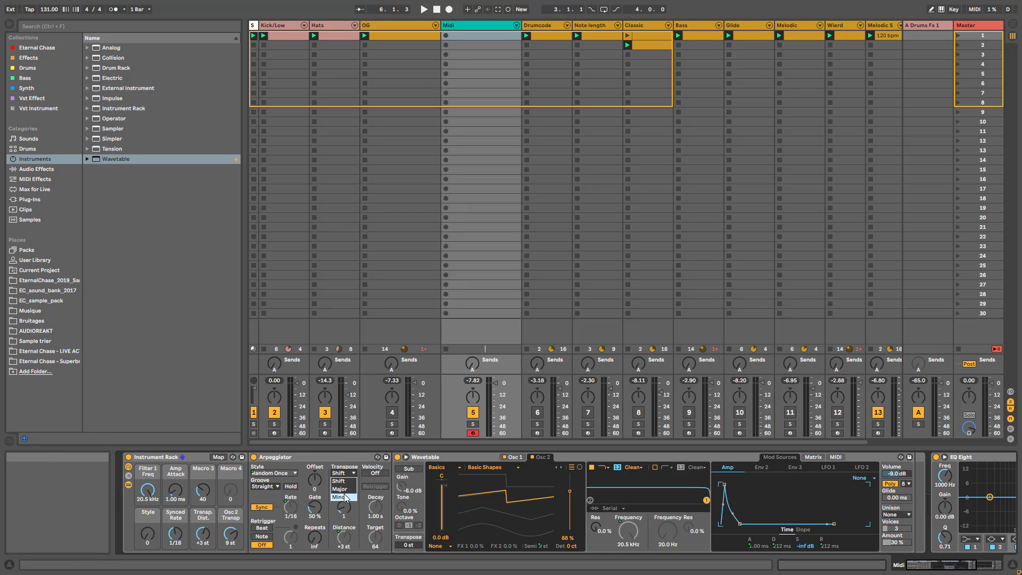
pyautogui.click(340, 497)
pyautogui.rightClick(346, 487)
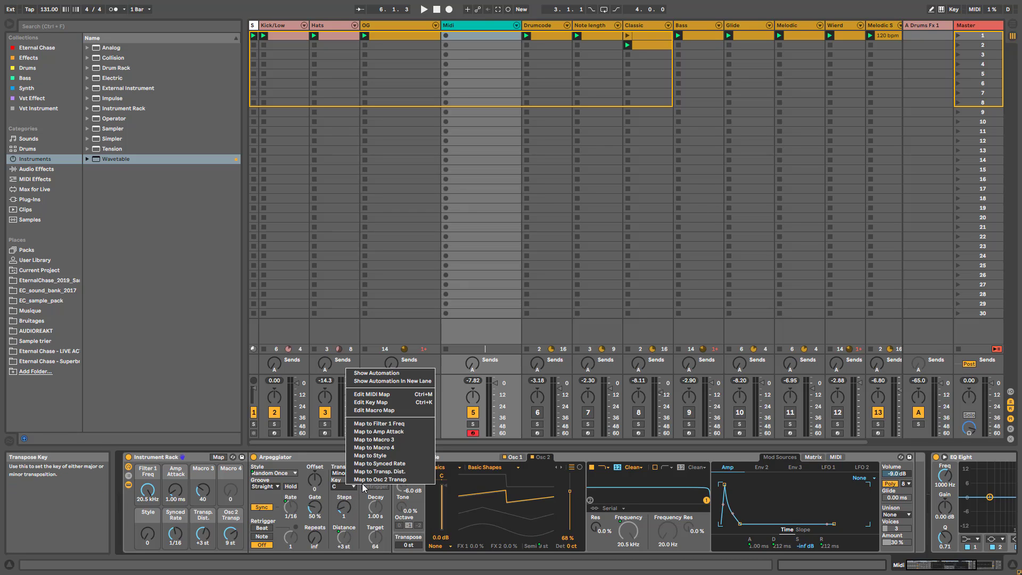
pyautogui.click(394, 448)
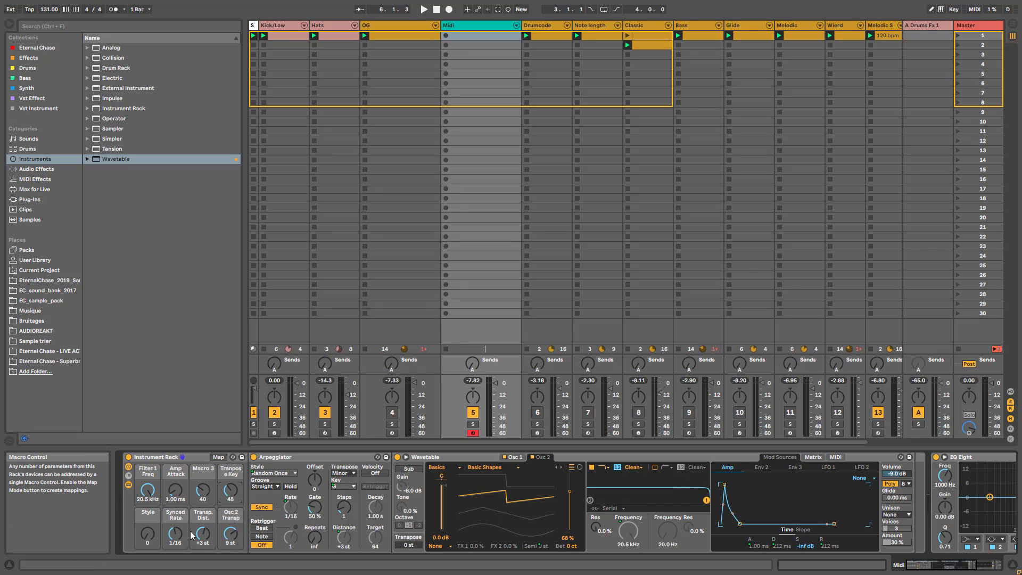
# Step: Unfold the OG track's Wavetable to compare its two oscillators, activating OG in place of the Midi track
pyautogui.click(384, 26)
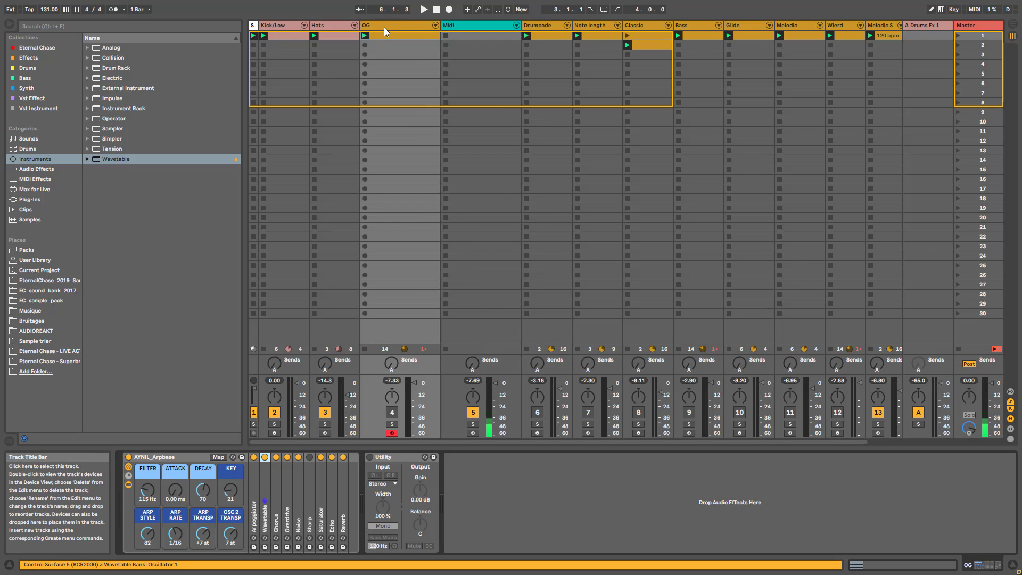
pyautogui.doubleClick(266, 504)
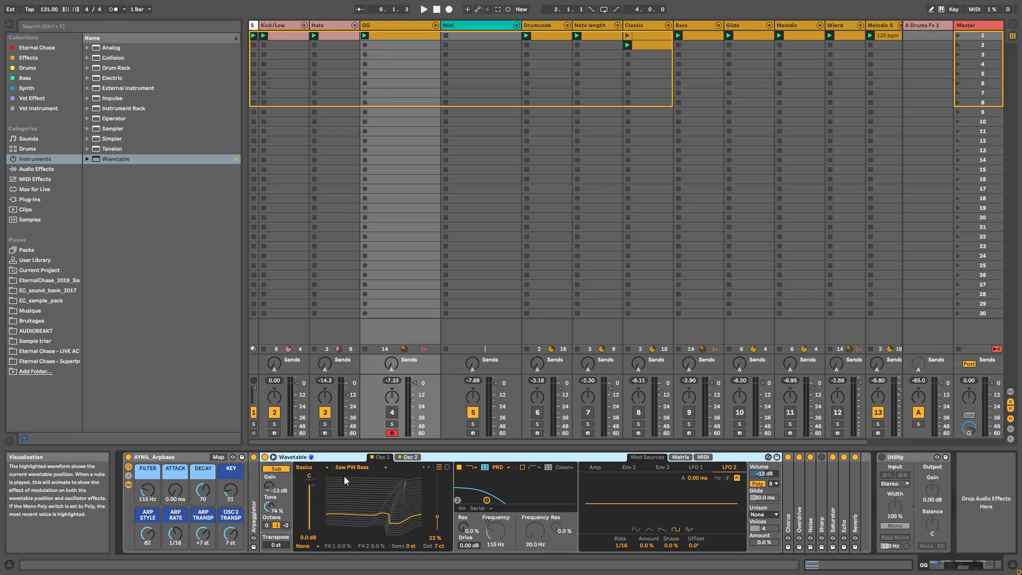
pyautogui.click(410, 457)
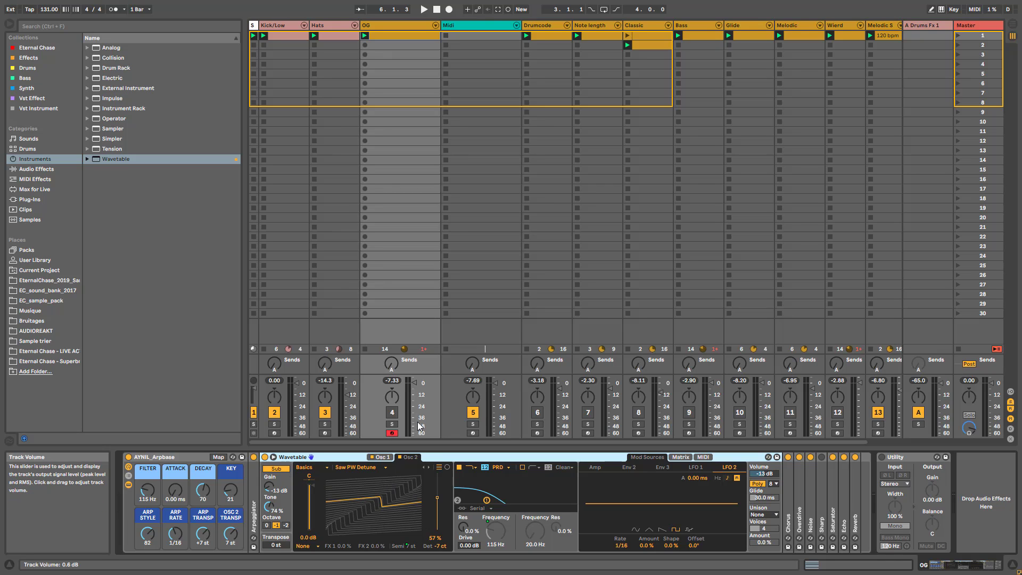
pyautogui.click(392, 412)
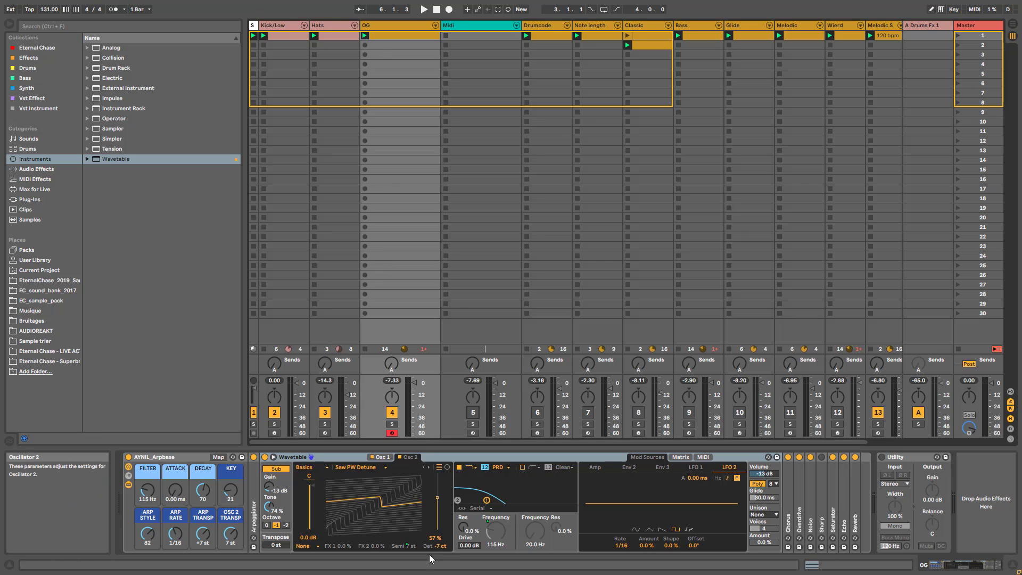
pyautogui.click(382, 457)
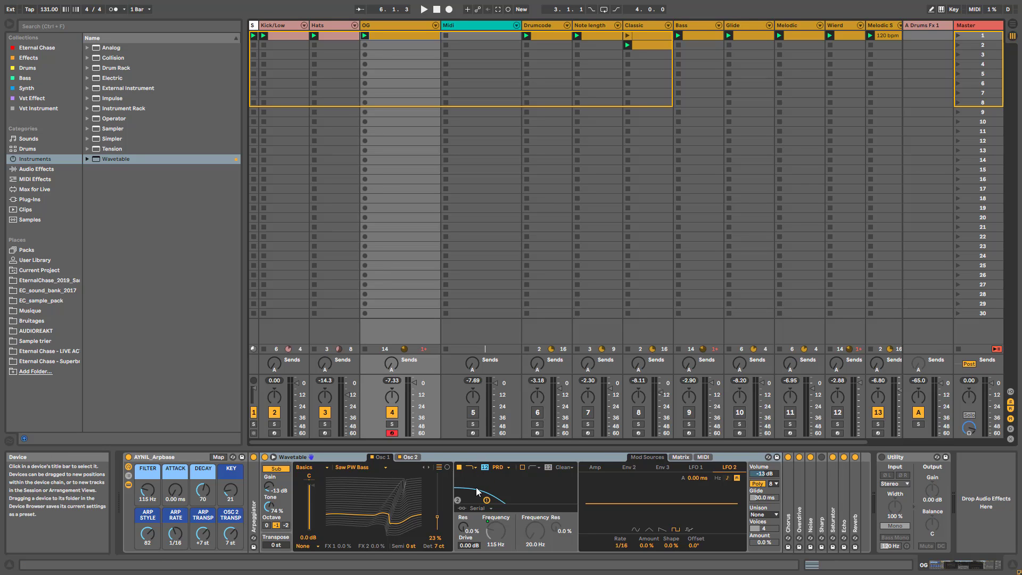
# Step: Set the OG Wavetable's amp envelope modulation of Filter 1 Freq to 48 and the envelope's sustain to -17 dB
pyautogui.click(682, 456)
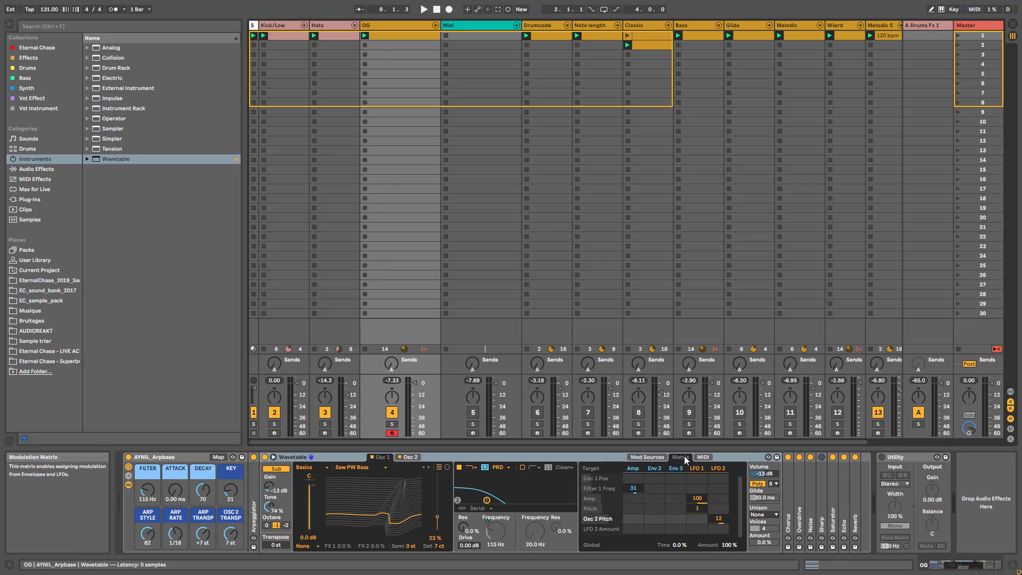
pyautogui.doubleClick(634, 489)
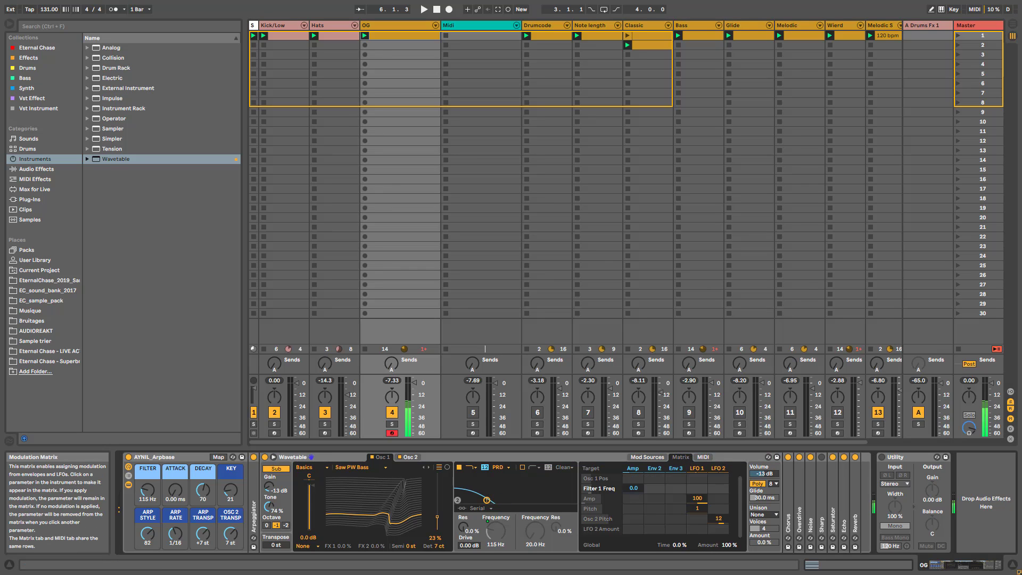
pyautogui.moveTo(633, 488); pyautogui.dragTo(633, 471)
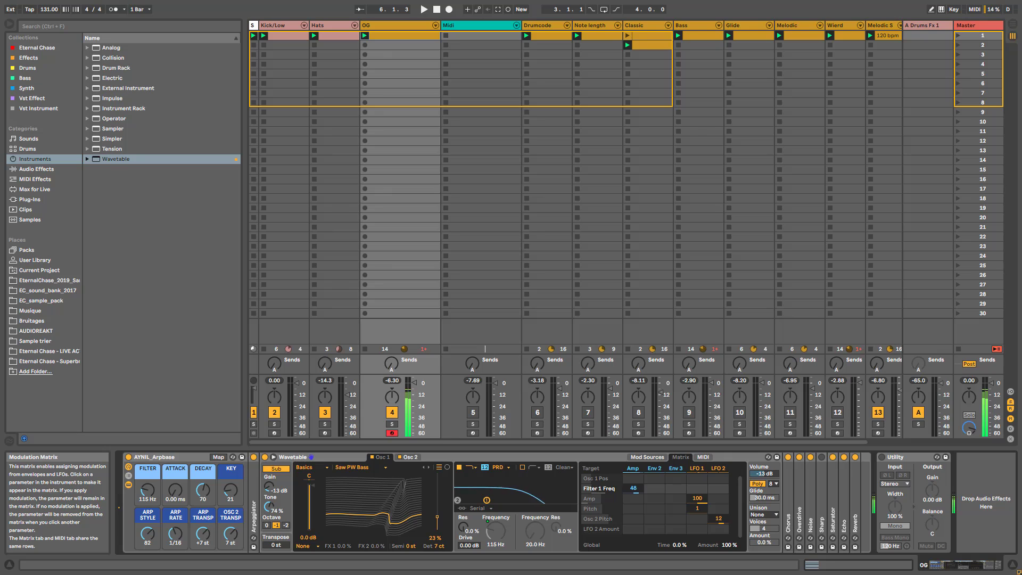
pyautogui.click(634, 458)
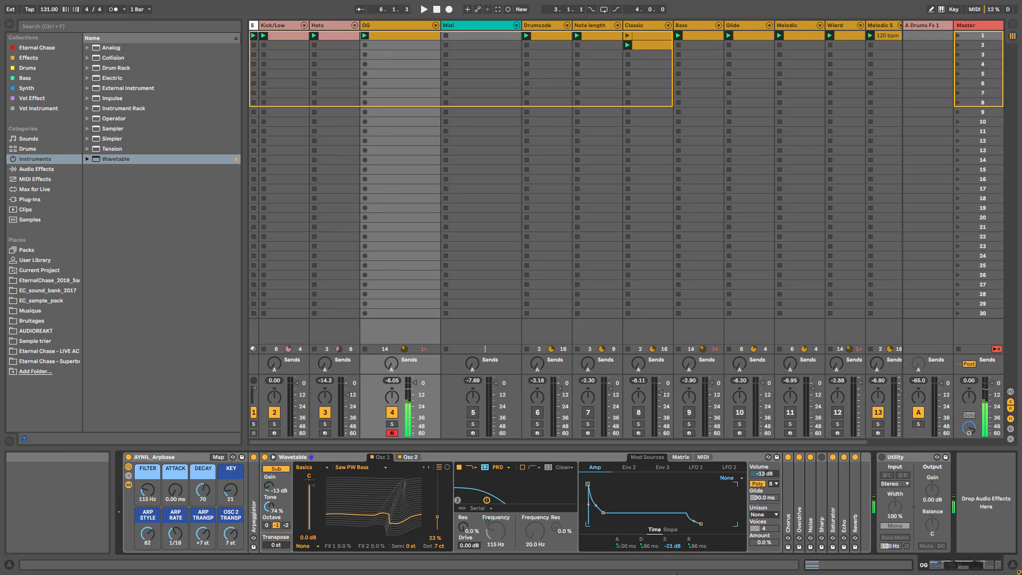
pyautogui.moveTo(672, 545); pyautogui.dragTo(671, 537)
# Step: Set the AYNIL_Arpbase rack's ATTACK macro to 60 ms and lower its DECAY macro
pyautogui.moveTo(175, 489); pyautogui.dragTo(176, 479)
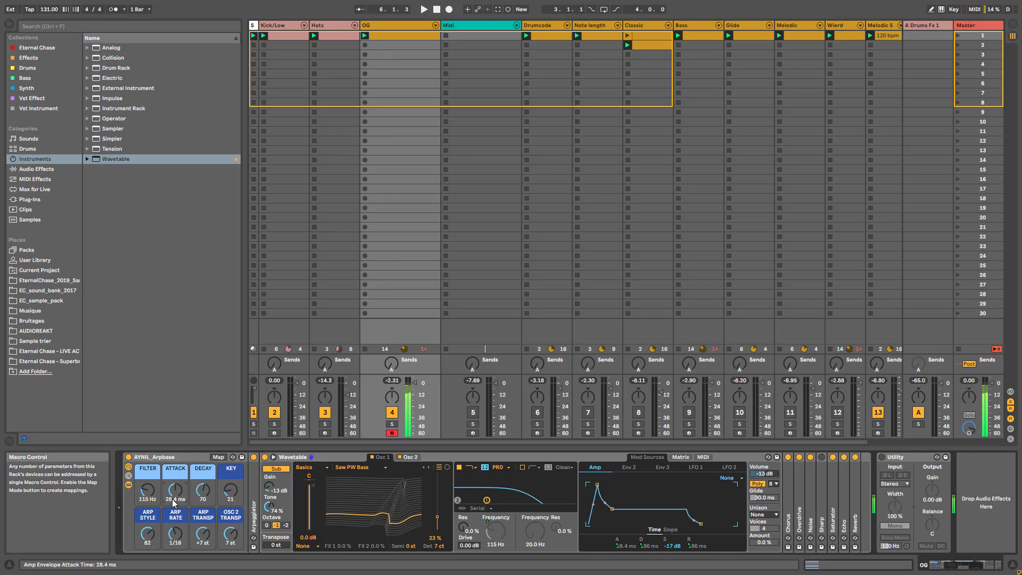
pyautogui.write('60')
pyautogui.press('Return')
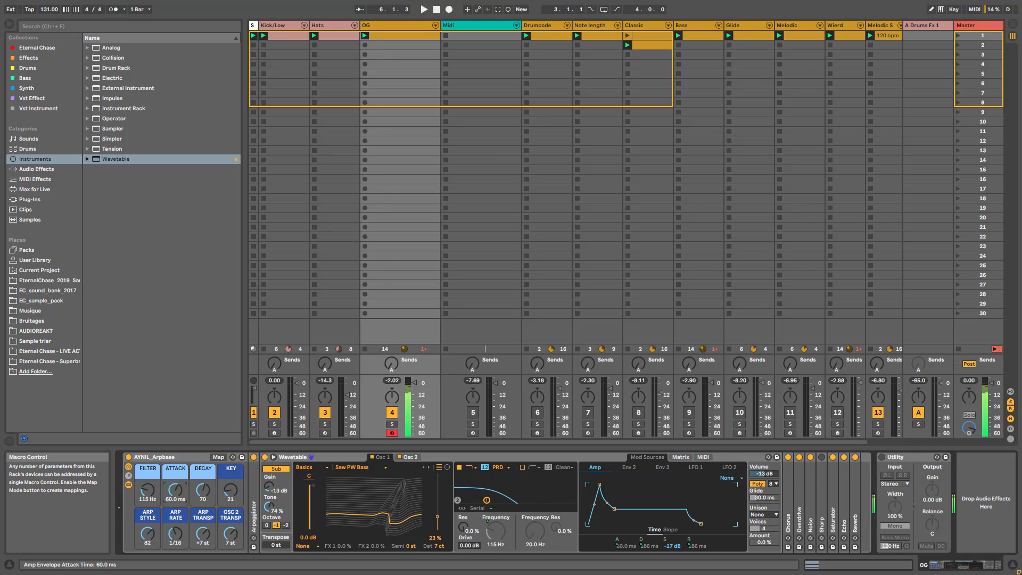
pyautogui.moveTo(202, 490); pyautogui.dragTo(203, 503)
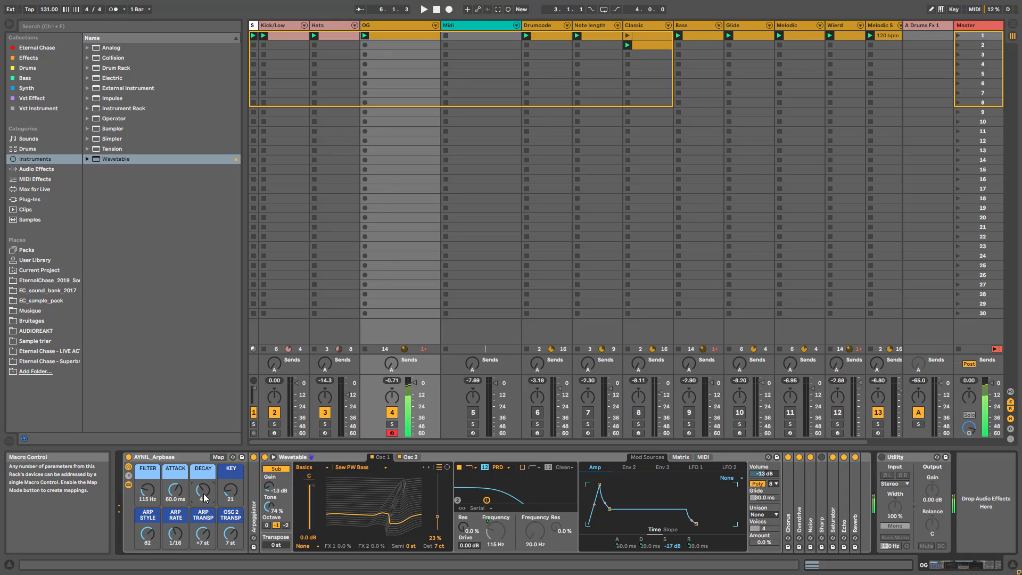
# Step: Set the DECAY macro to 32, the FILTER macro to 361 Hz, and the Wavetable's Amp modulation of Filter 1 Freq to 14
pyautogui.moveTo(203, 493); pyautogui.dragTo(148, 496)
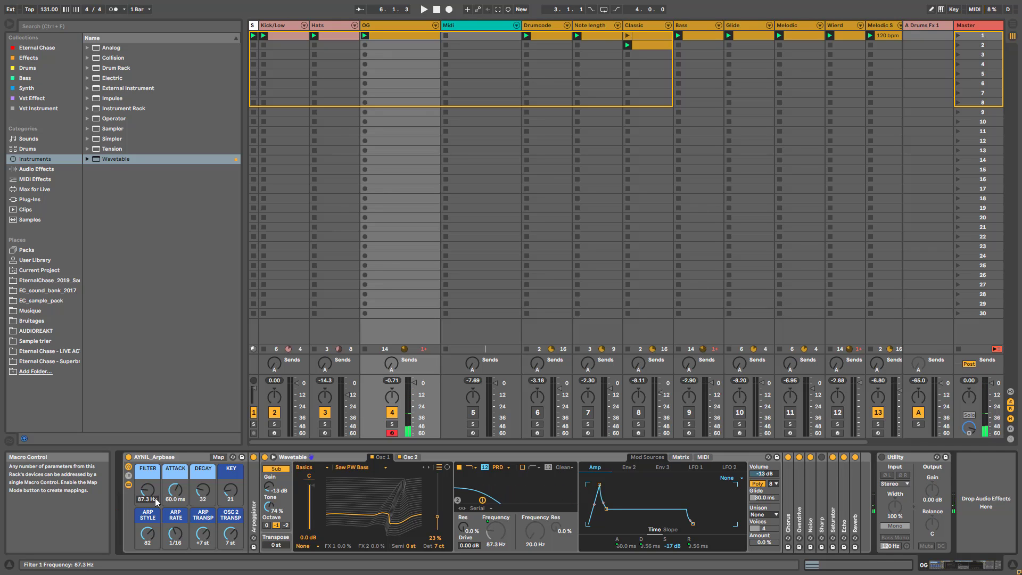
pyautogui.click(679, 456)
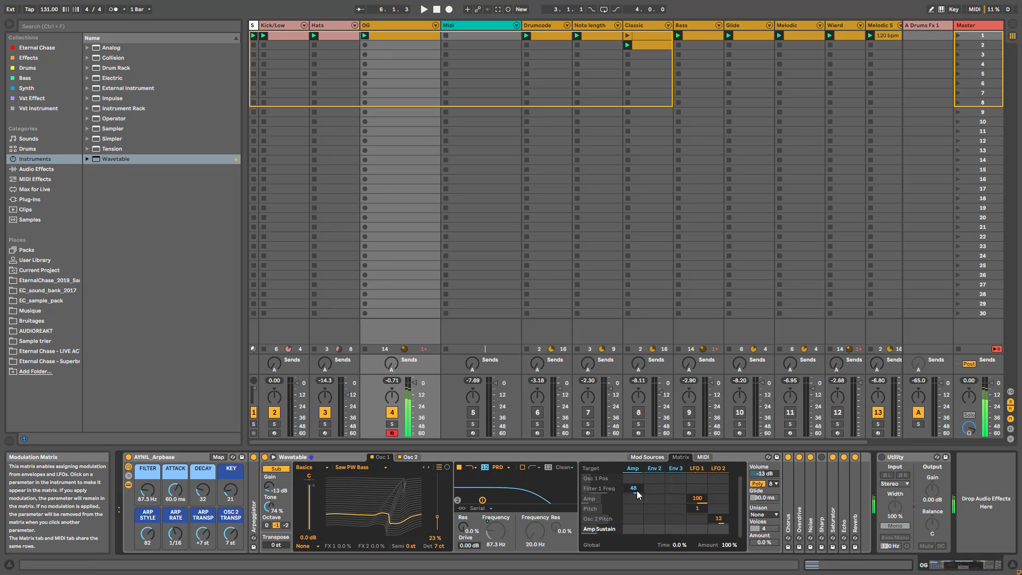
pyautogui.moveTo(637, 490); pyautogui.dragTo(637, 508)
pyautogui.moveTo(147, 490); pyautogui.dragTo(147, 473)
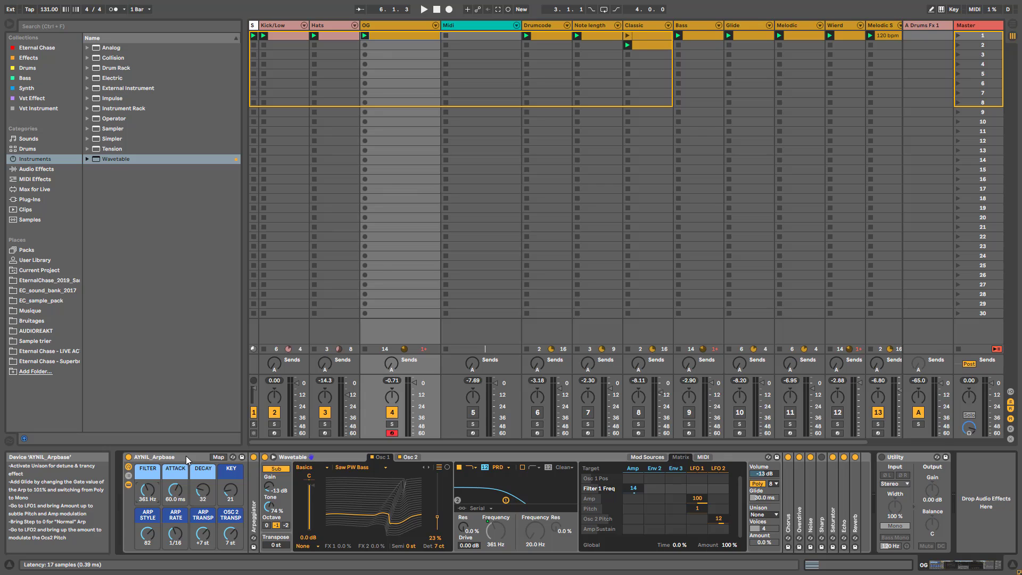
# Step: Switch the Wavetable's unison mode to Classic with an amount of 55%
pyautogui.click(764, 515)
pyautogui.click(766, 467)
pyautogui.moveTo(772, 541); pyautogui.dragTo(772, 512)
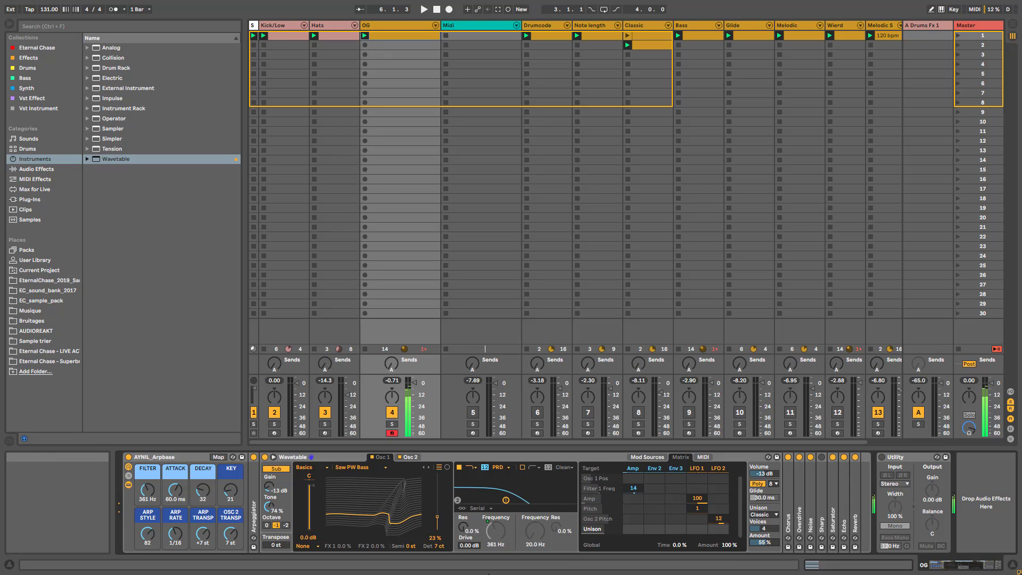
# Step: Unfold the Arpeggiator, try its transpose Steps at 0 and return them to 1
pyautogui.doubleClick(254, 515)
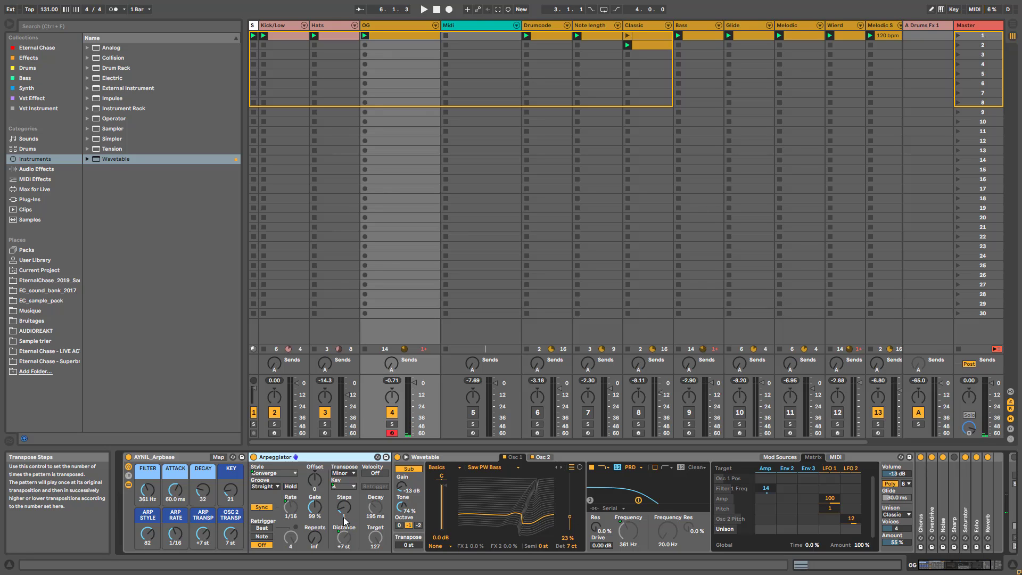
pyautogui.moveTo(344, 508); pyautogui.dragTo(343, 514)
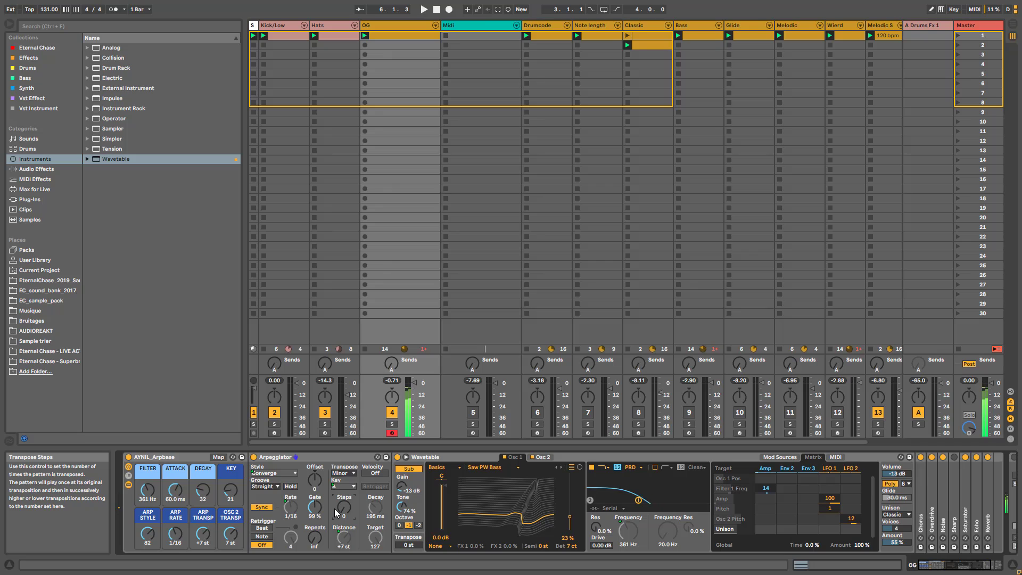
pyautogui.click(336, 528)
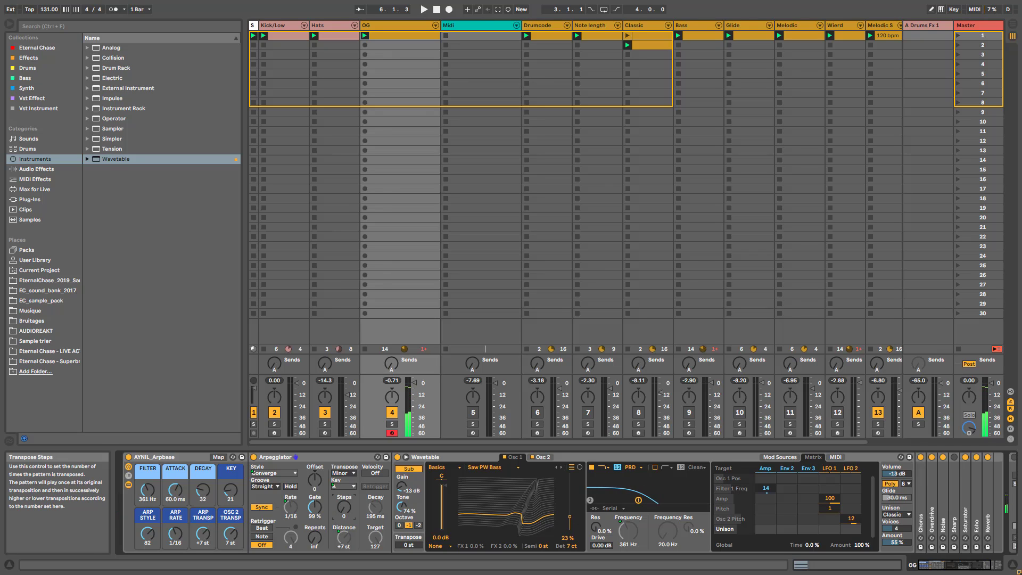
# Step: Set the rack's ARP TRANSP and OSC 2 TRANSP macros to 0 st
pyautogui.click(203, 545)
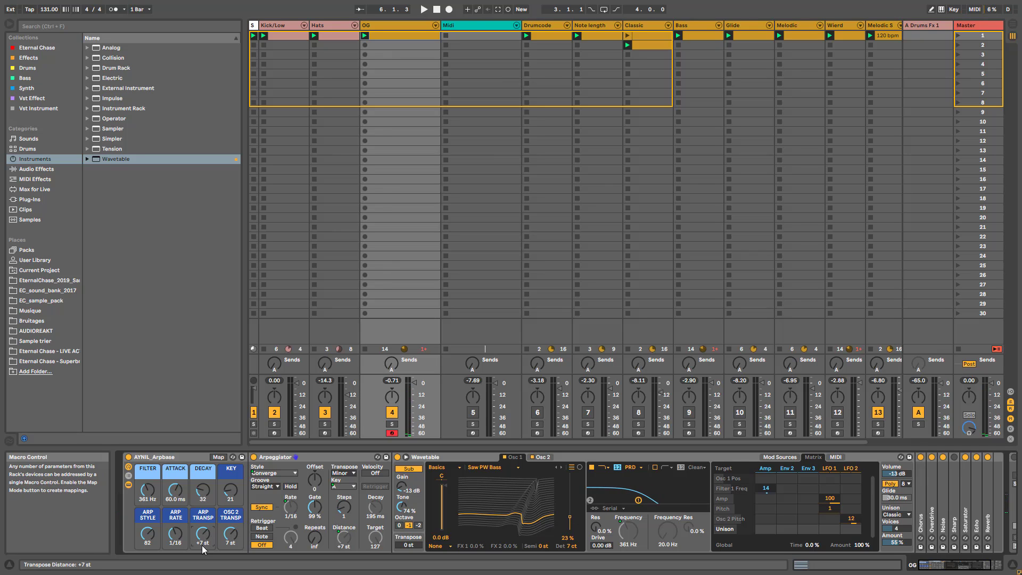
pyautogui.write('0')
pyautogui.press('Return')
pyautogui.write('0')
pyautogui.press('Return')
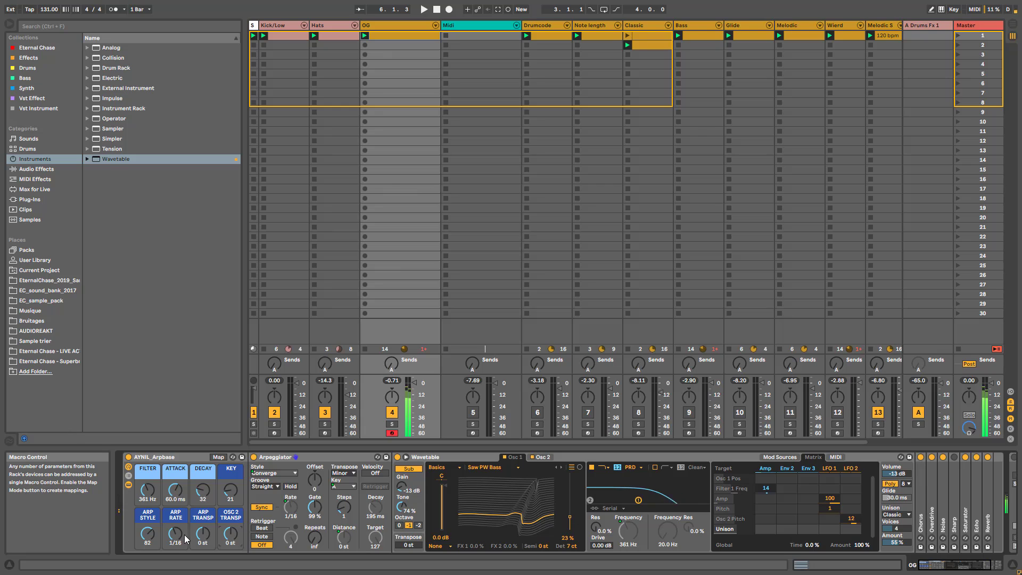
# Step: Set the rack's macros: FILTER 485 Hz, ATTACK 0 ms, DECAY 51, ARP TRANSP +9 st and OSC 2 TRANSP 3 st
pyautogui.moveTo(147, 490); pyautogui.dragTo(175, 527)
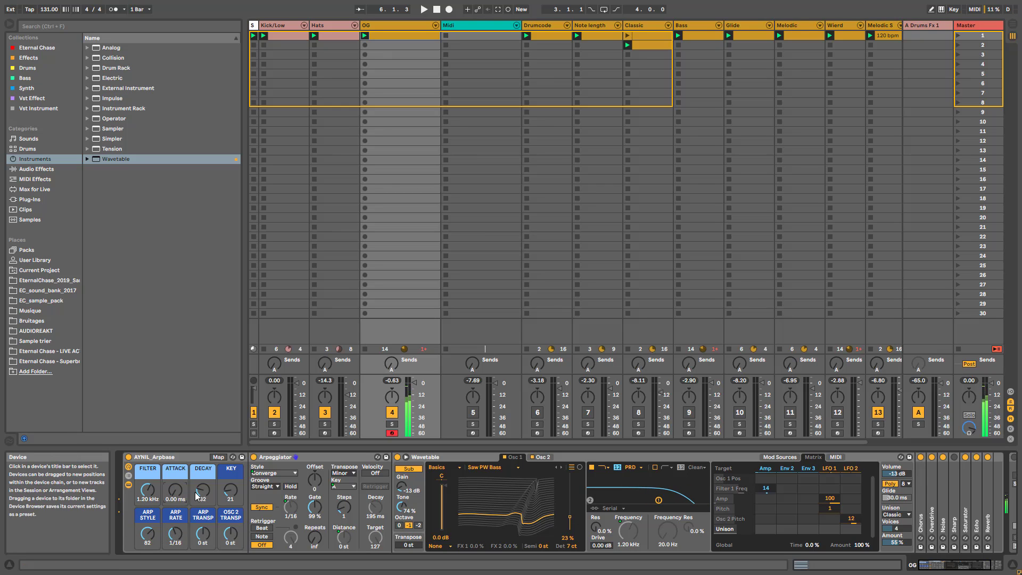
pyautogui.moveTo(202, 492); pyautogui.dragTo(150, 516)
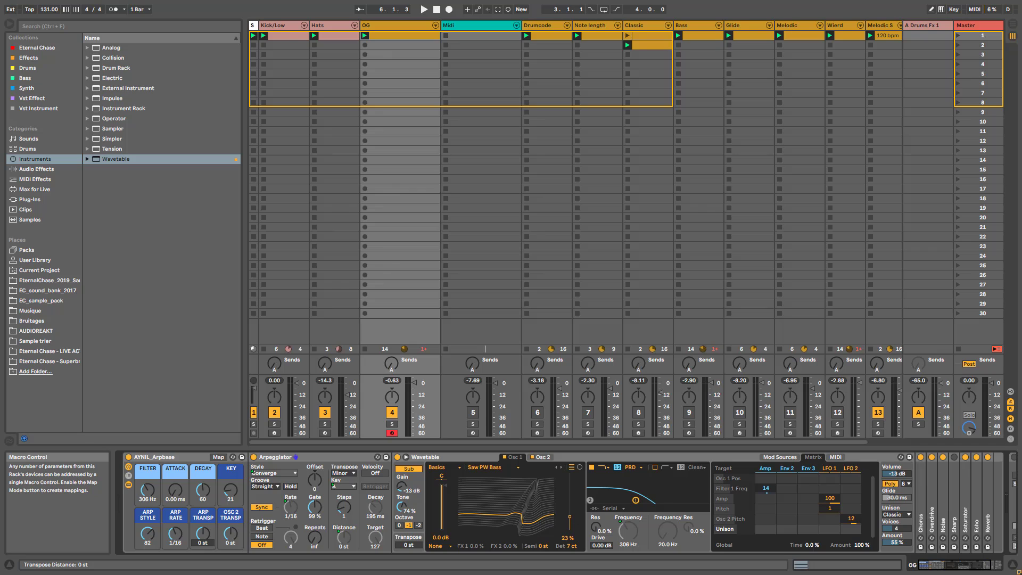
pyautogui.press('Return')
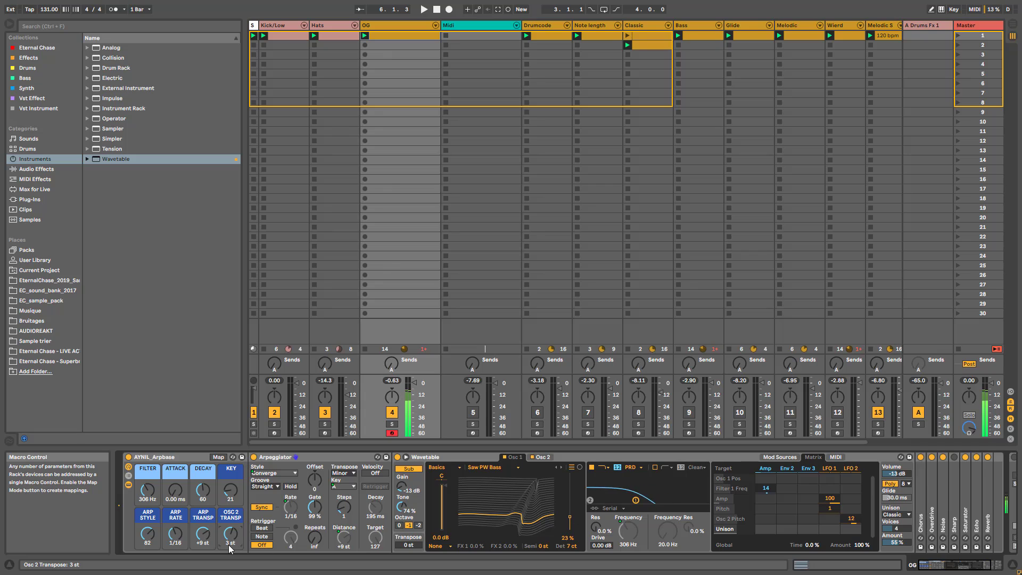
pyautogui.click(228, 545)
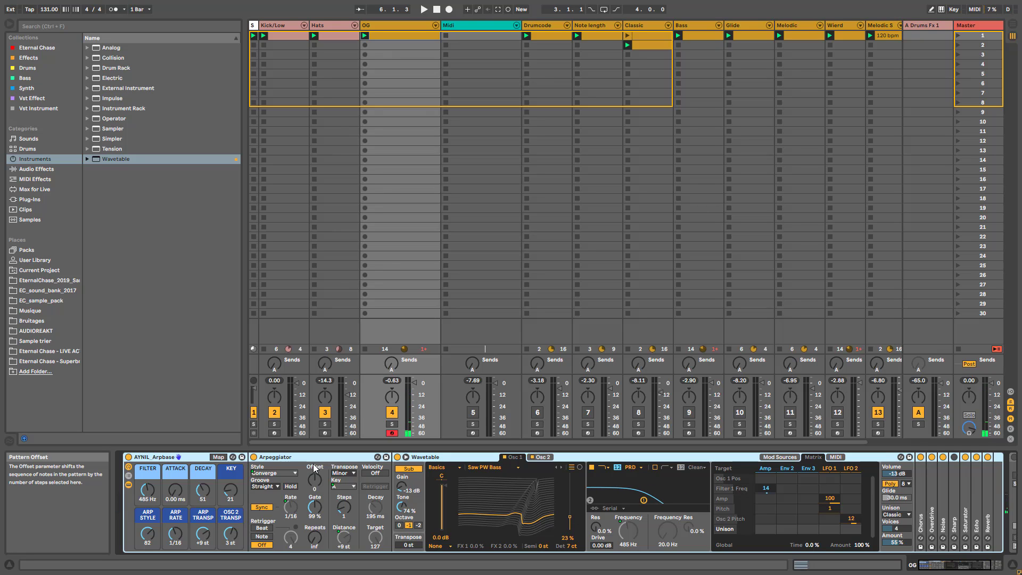
# Step: Turn the Wavetable's unison off by choosing None and switch the instrument from Poly to Mono
pyautogui.click(898, 515)
pyautogui.click(890, 459)
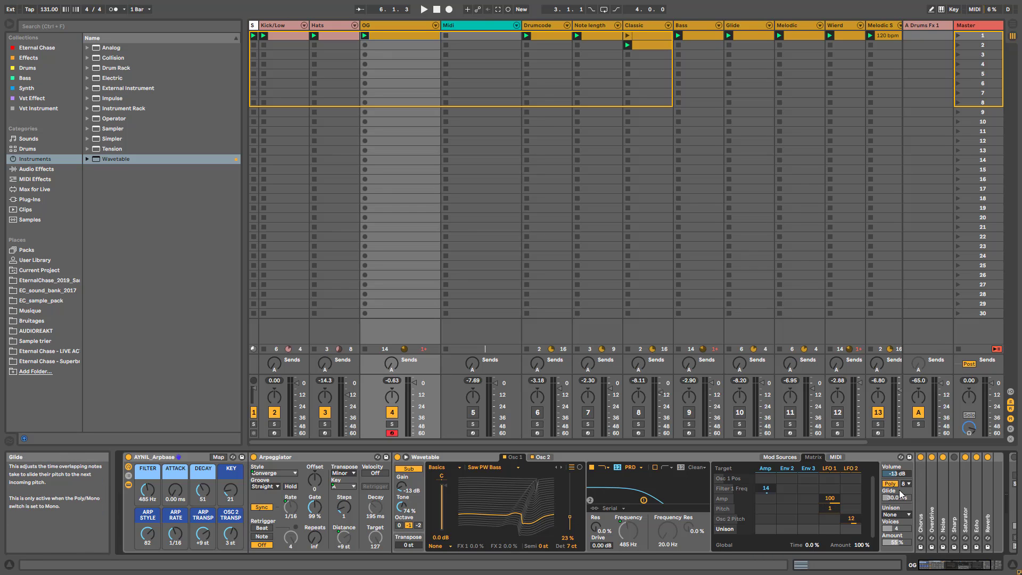
pyautogui.click(890, 483)
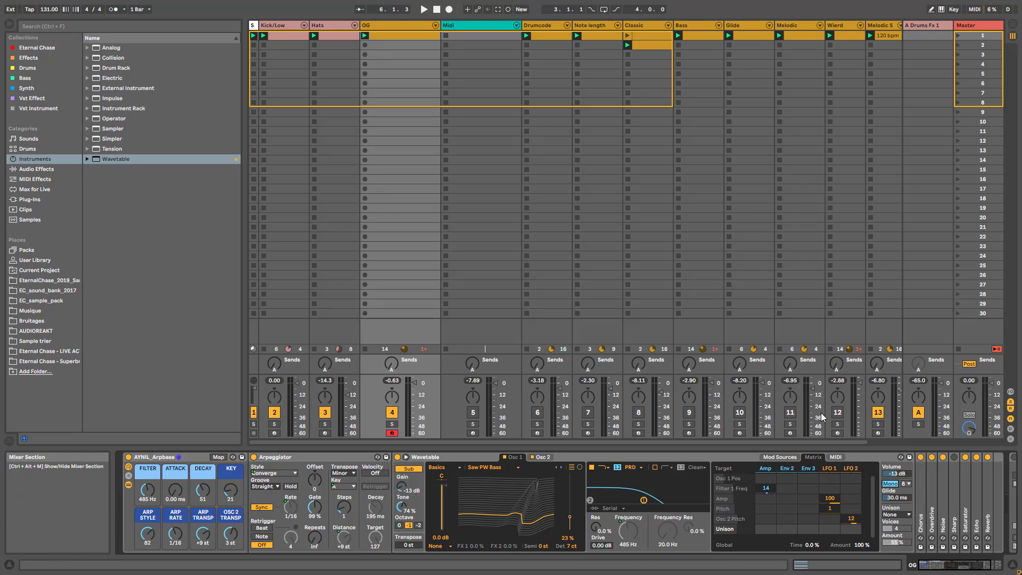
# Step: Play the Glide track in solo, and solo the OG track in its place with playback restarted
pyautogui.click(740, 424)
pyautogui.press('space')
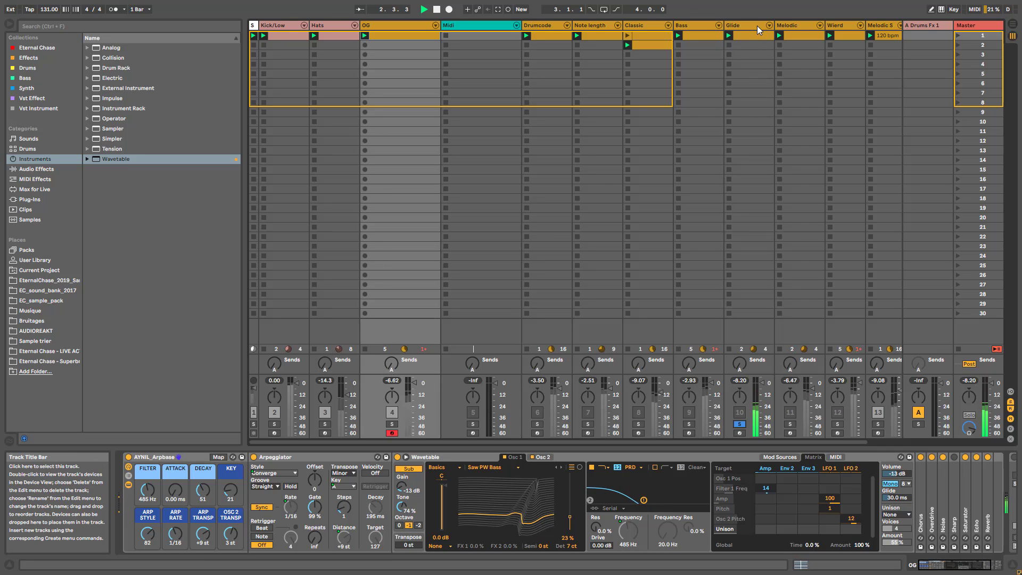
pyautogui.click(392, 424)
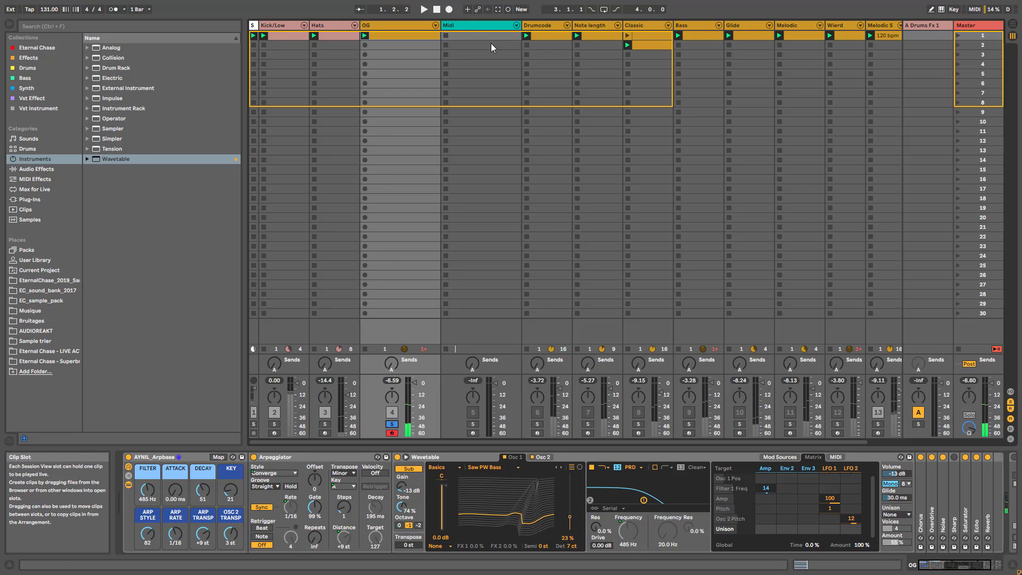
pyautogui.click(481, 25)
pyautogui.click(398, 25)
pyautogui.press('space')
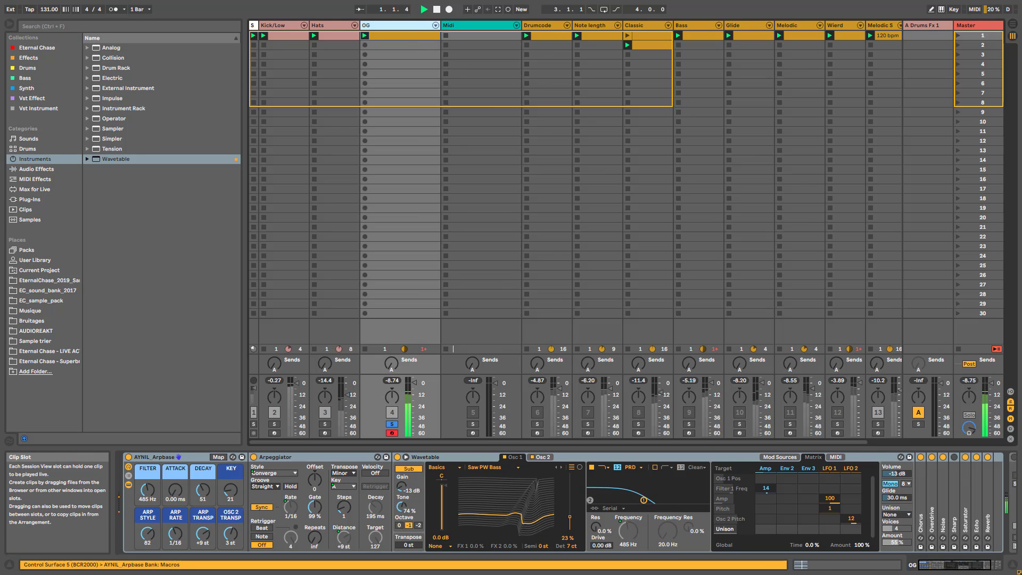
# Step: Compare Poly with Mono on the Wavetable, keep Mono, and set the Arpeggiator's Gate to 102%
pyautogui.click(891, 484)
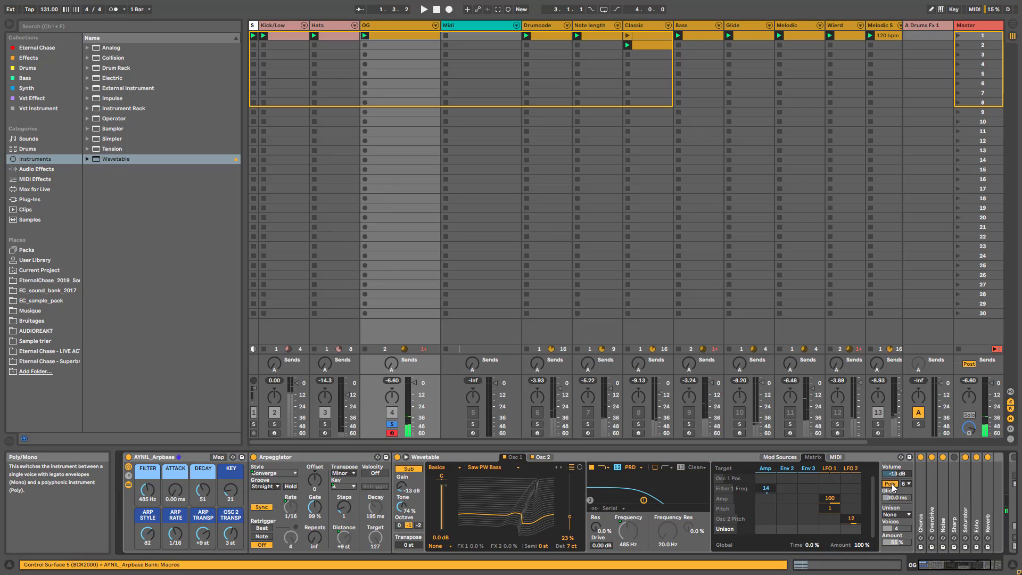
pyautogui.click(890, 484)
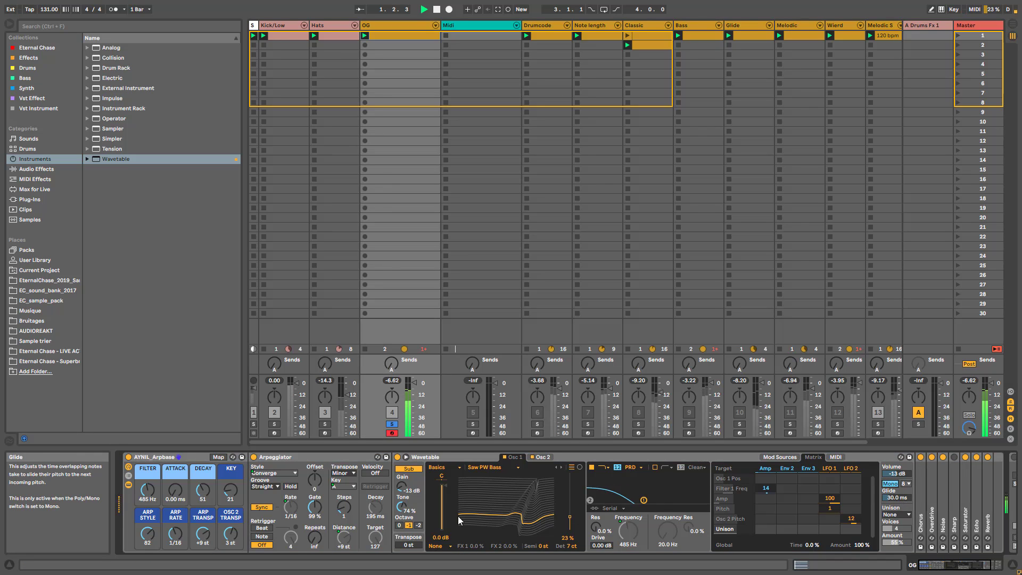
pyautogui.moveTo(315, 507); pyautogui.dragTo(315, 504)
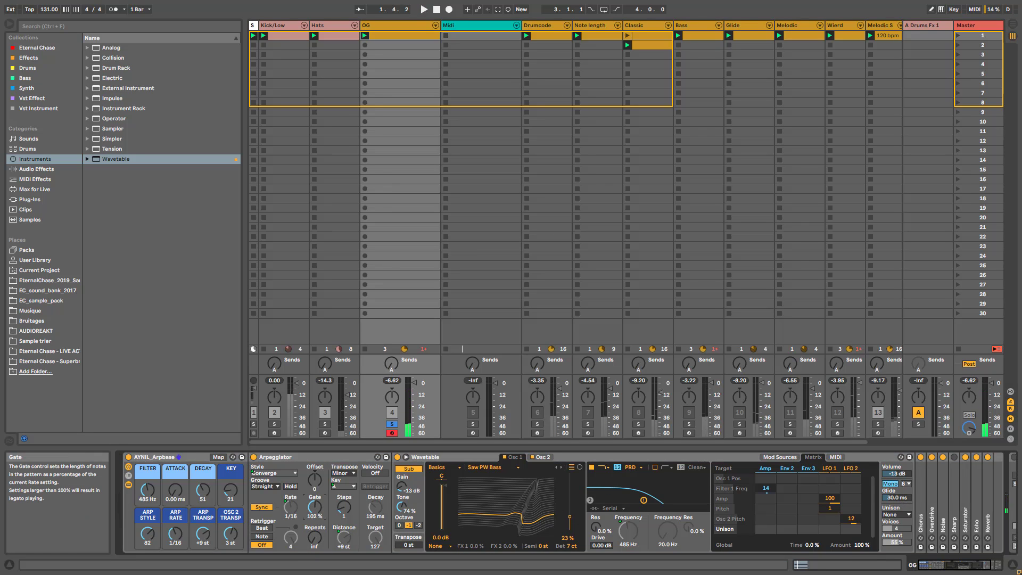
# Step: Sweep the FILTER macro up to 4.89 kHz and down to 187 Hz, and set ARP TRANSP to +7 st and OSC 2 TRANSP to 12 st
pyautogui.moveTo(147, 490); pyautogui.dragTo(147, 465)
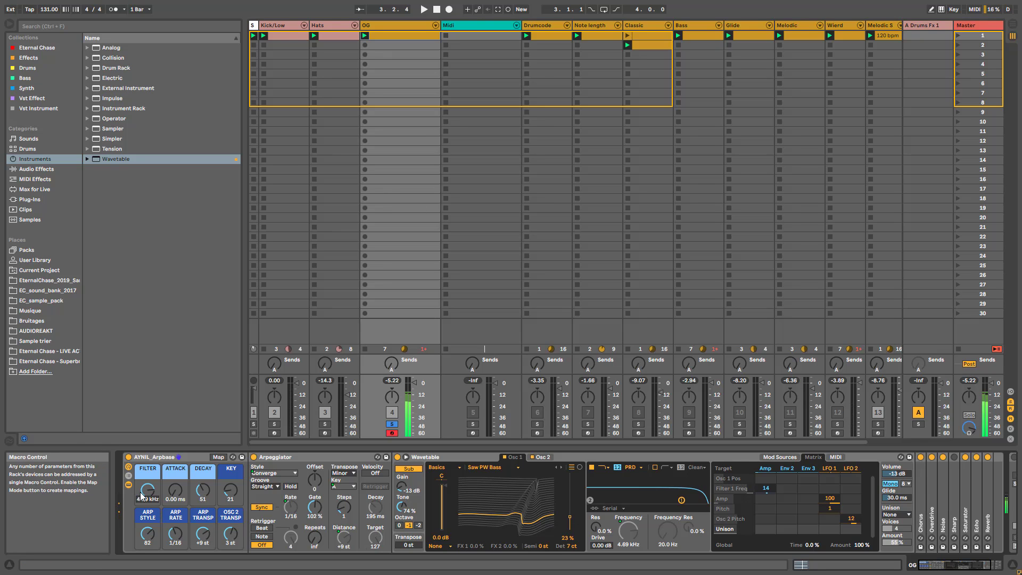
pyautogui.moveTo(140, 493); pyautogui.dragTo(140, 533)
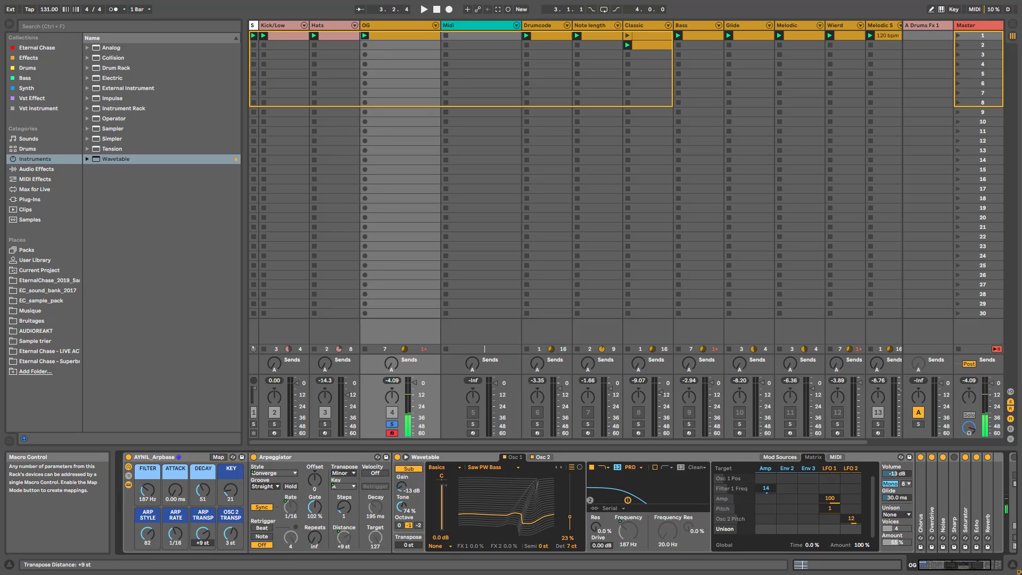
pyautogui.moveTo(203, 532); pyautogui.dragTo(203, 537)
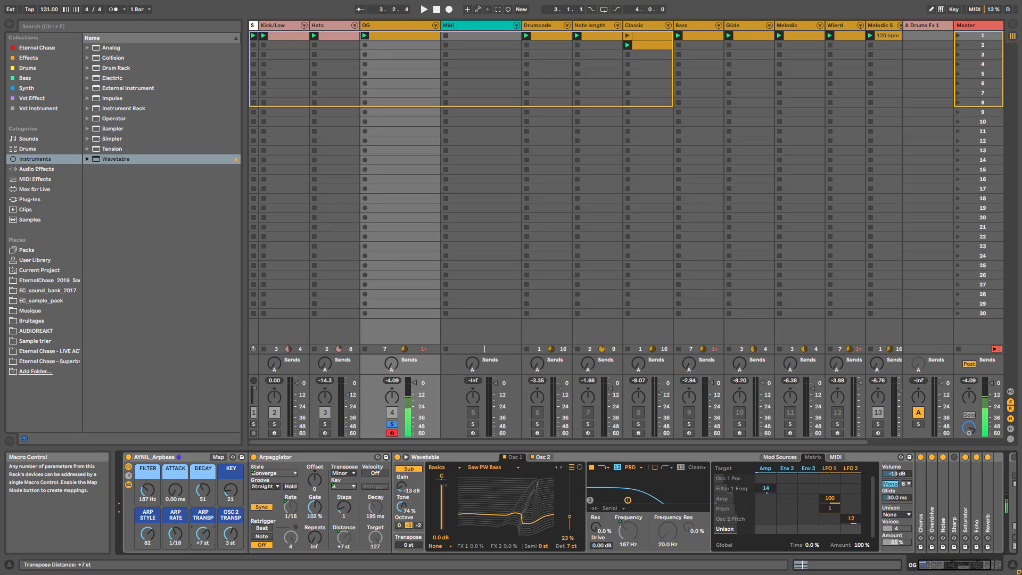
pyautogui.click(230, 534)
pyautogui.write('12')
pyautogui.press('Return')
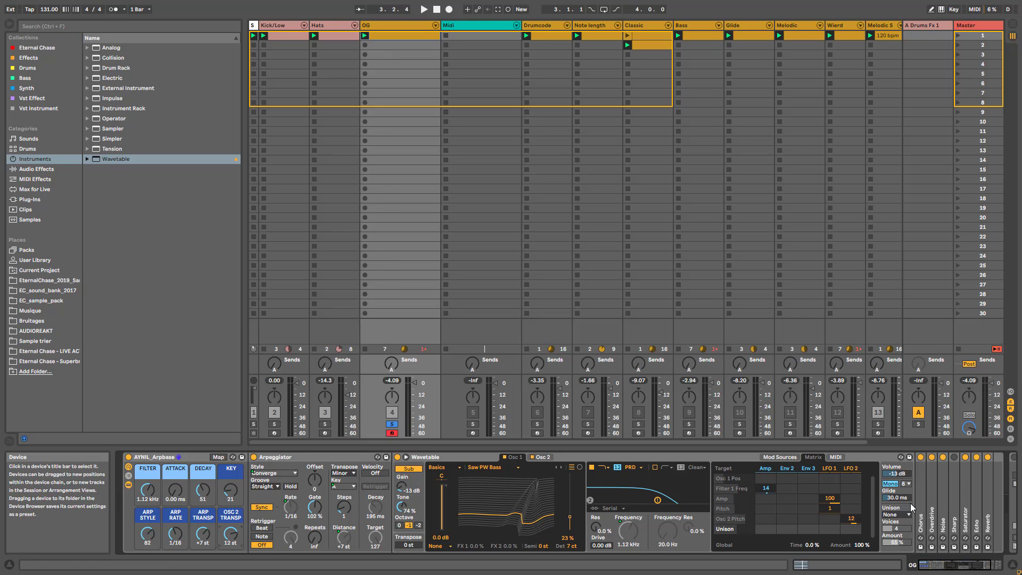
# Step: Show the Wavetable's LFO 1 settings and set the LFO 1 amount to 48%
pyautogui.click(546, 460)
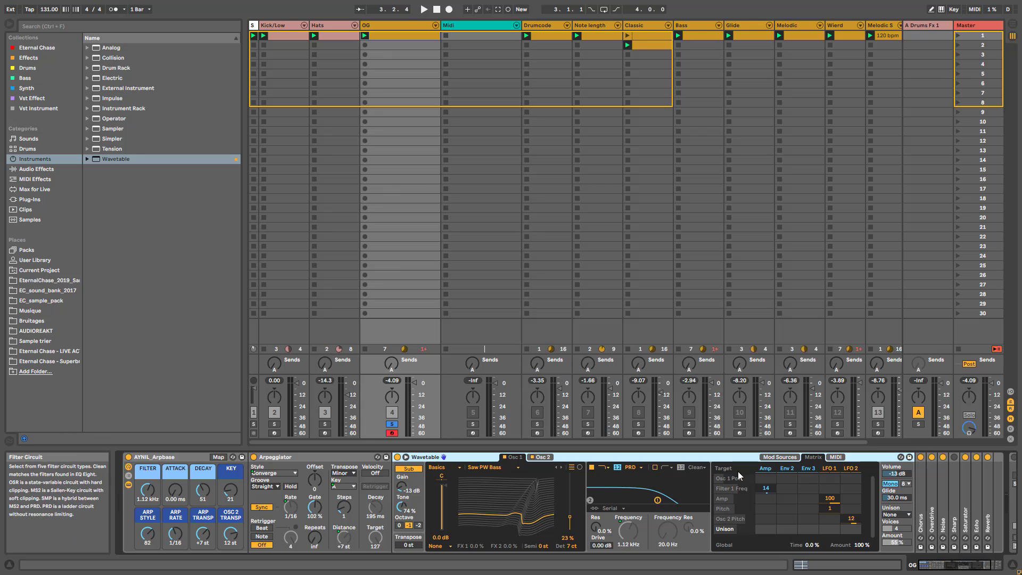
pyautogui.click(830, 468)
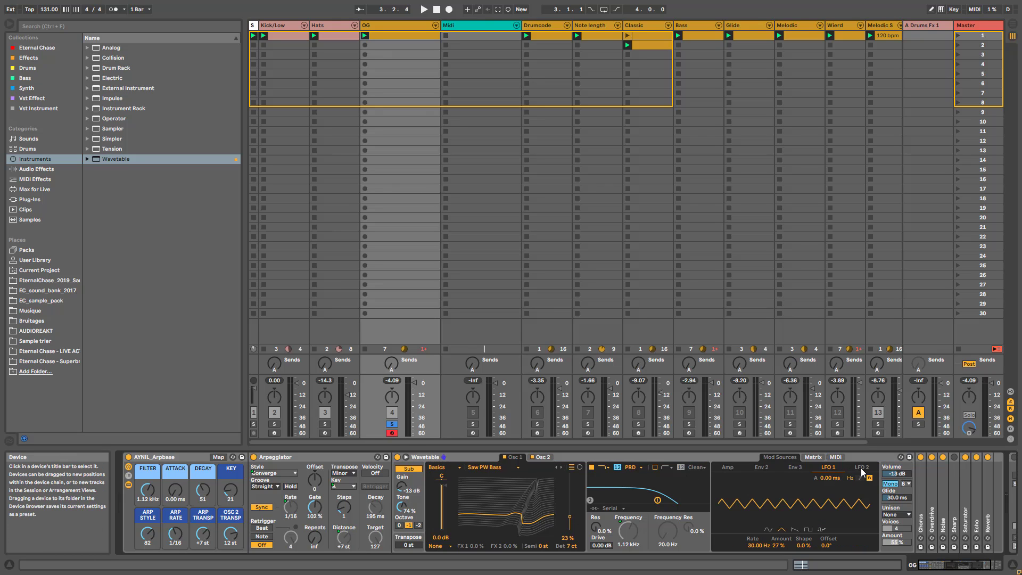
pyautogui.click(861, 468)
pyautogui.click(829, 470)
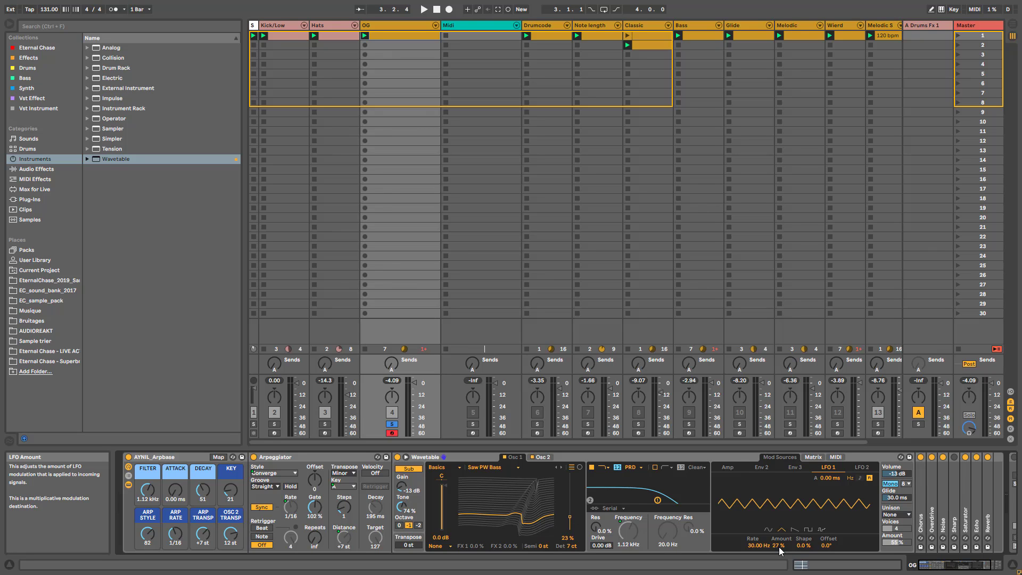
pyautogui.moveTo(779, 546); pyautogui.dragTo(780, 524)
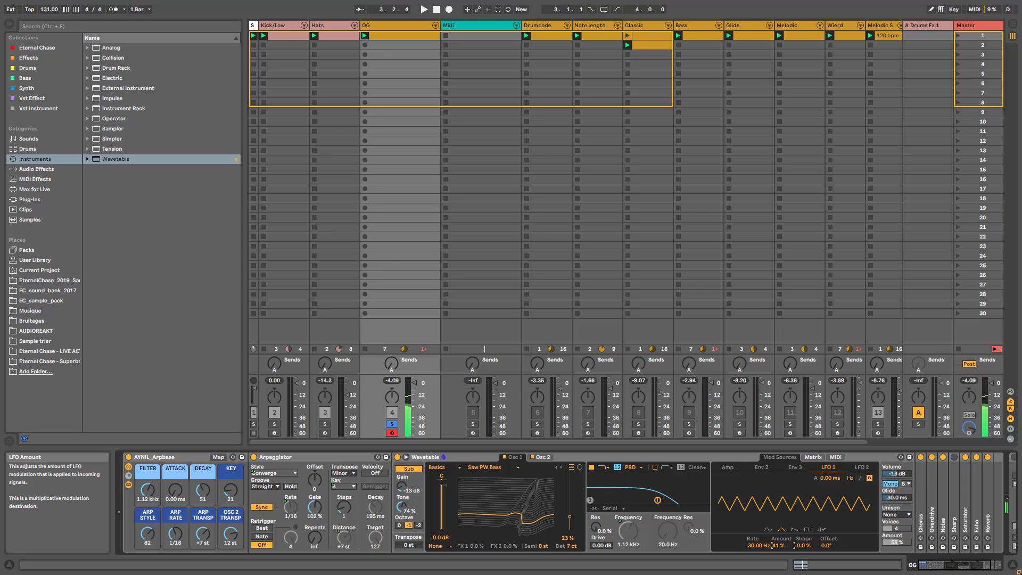
pyautogui.moveTo(779, 546)
pyautogui.mouseDown()
pyautogui.moveTo(779, 570)
pyautogui.moveTo(780, 543)
pyautogui.mouseUp()
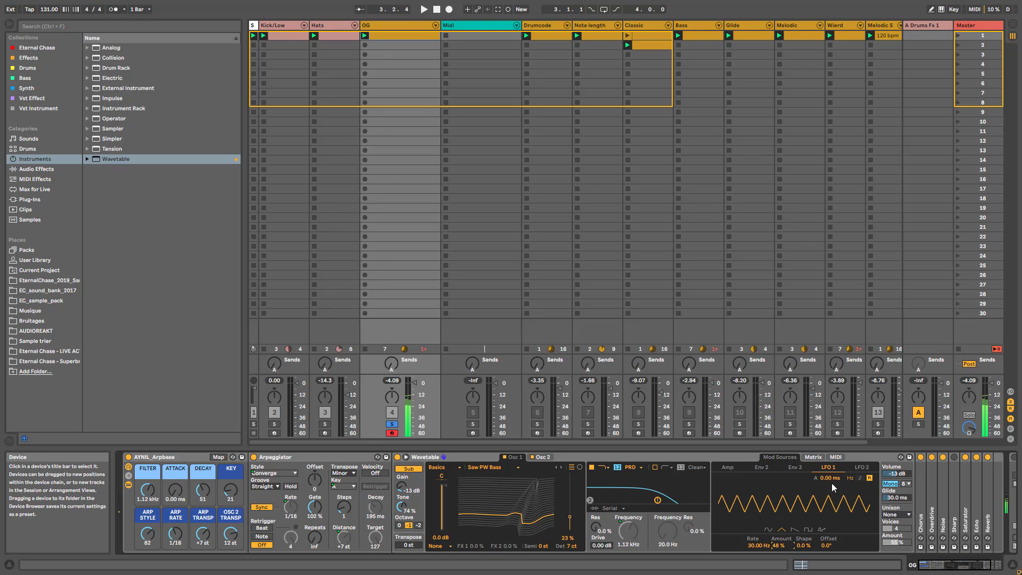
# Step: Set the Wavetable's LFO 2 amount to 70% and switch the instrument back to Poly
pyautogui.click(862, 469)
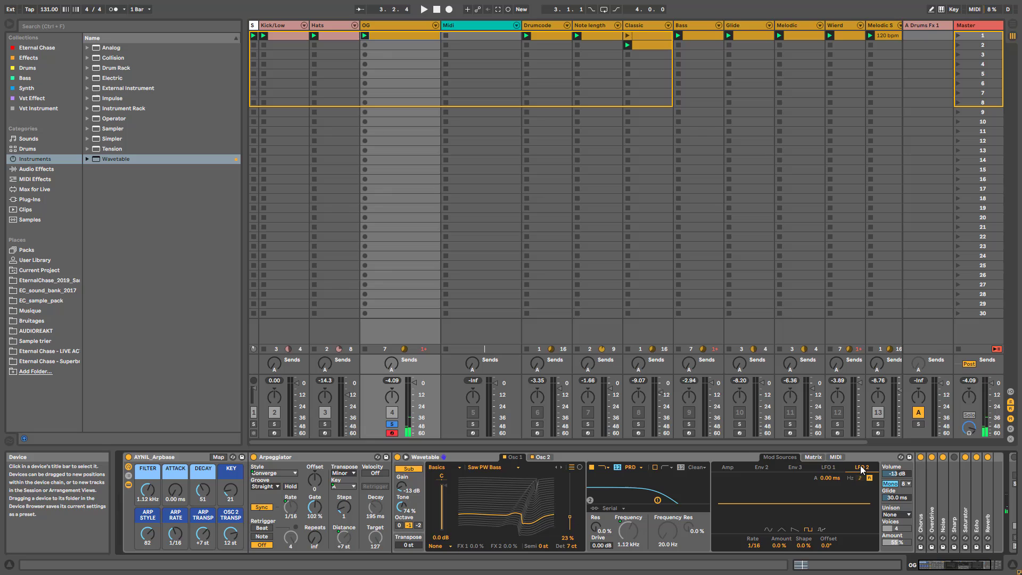
pyautogui.click(812, 457)
pyautogui.click(780, 457)
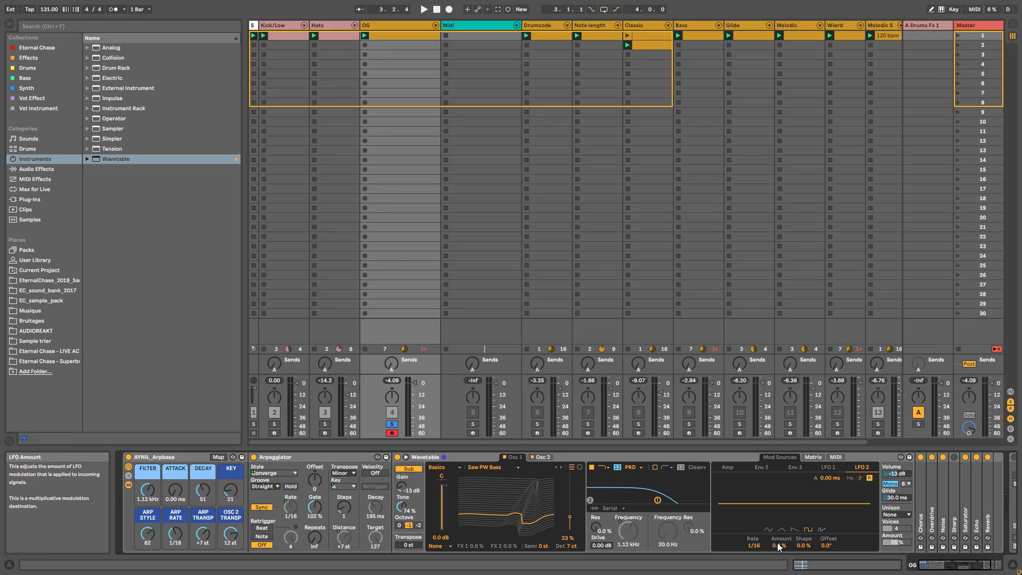
pyautogui.moveTo(778, 548); pyautogui.dragTo(778, 524)
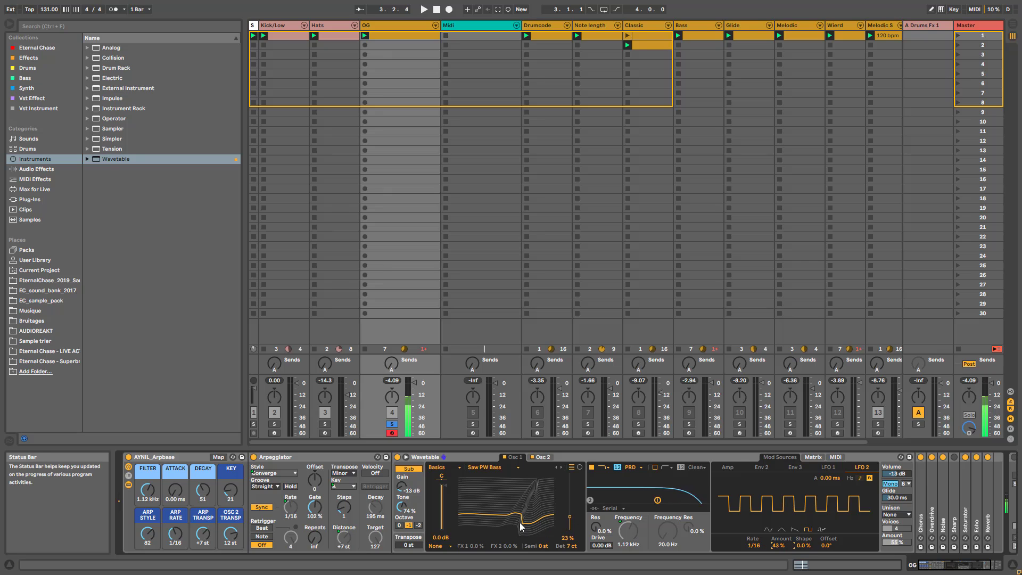
pyautogui.click(893, 483)
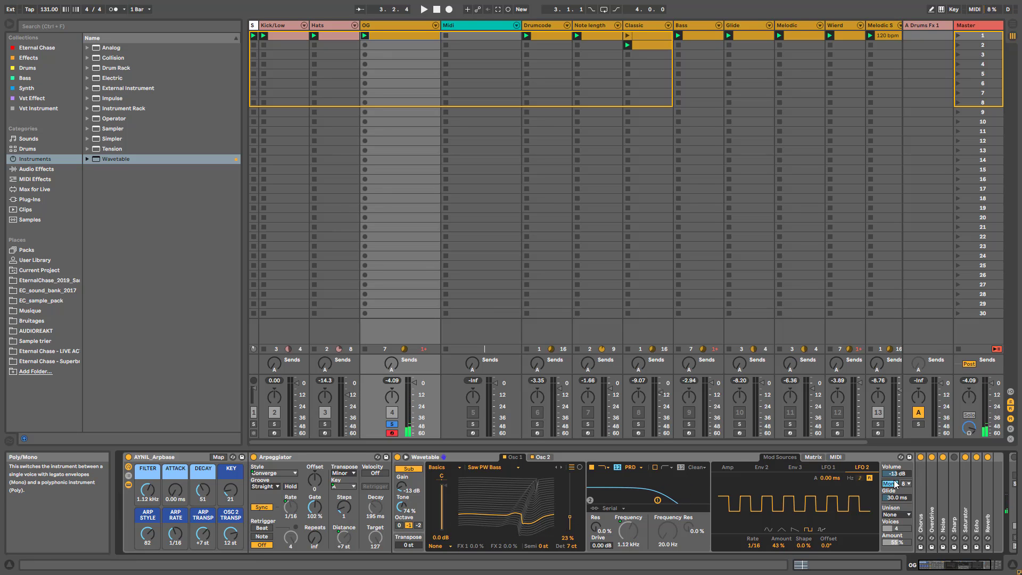
pyautogui.moveTo(778, 545); pyautogui.dragTo(778, 531)
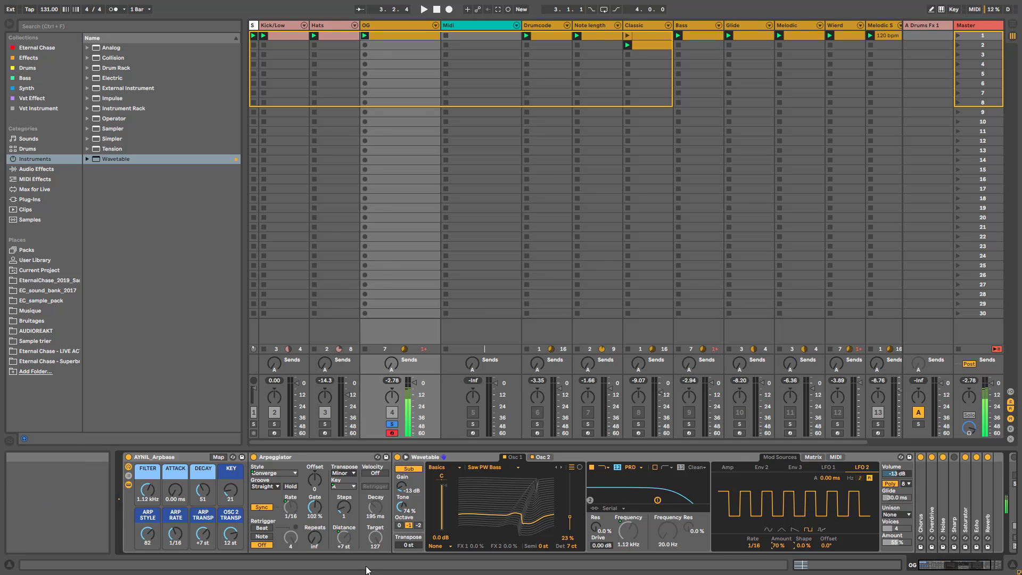
# Step: Set the OSC 2 TRANSP macro to 7 st and lower the FILTER macro to 501 Hz
pyautogui.moveTo(230, 543); pyautogui.dragTo(230, 551)
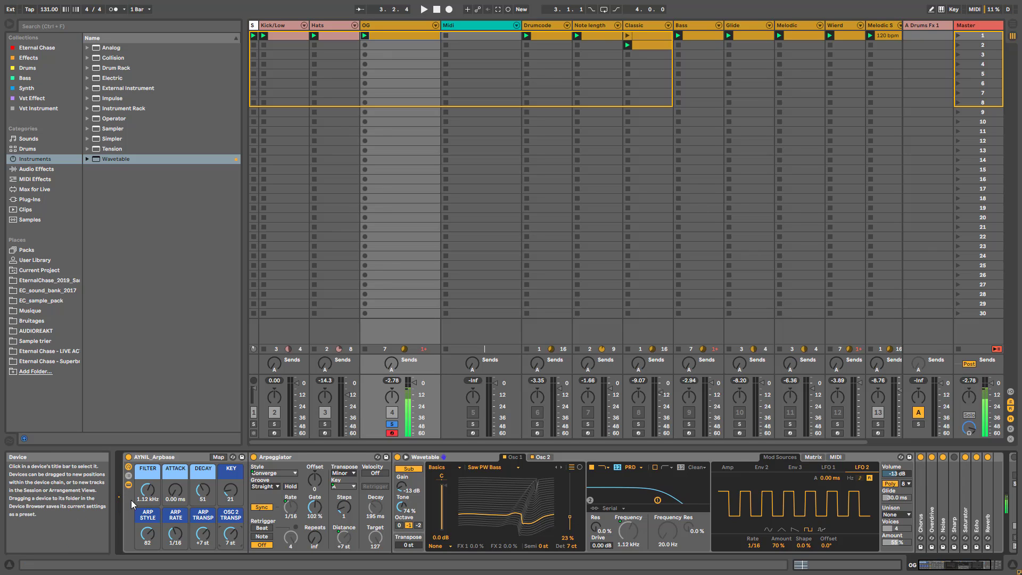
pyautogui.moveTo(148, 491); pyautogui.dragTo(147, 502)
# Step: Raise the Wavetable's LFO 2 amount to 100%, trying its Osc 2 Pitch modulation at 7 and settling on 3 in the matrix
pyautogui.moveTo(778, 545); pyautogui.dragTo(778, 502)
pyautogui.moveTo(778, 545); pyautogui.dragTo(778, 557)
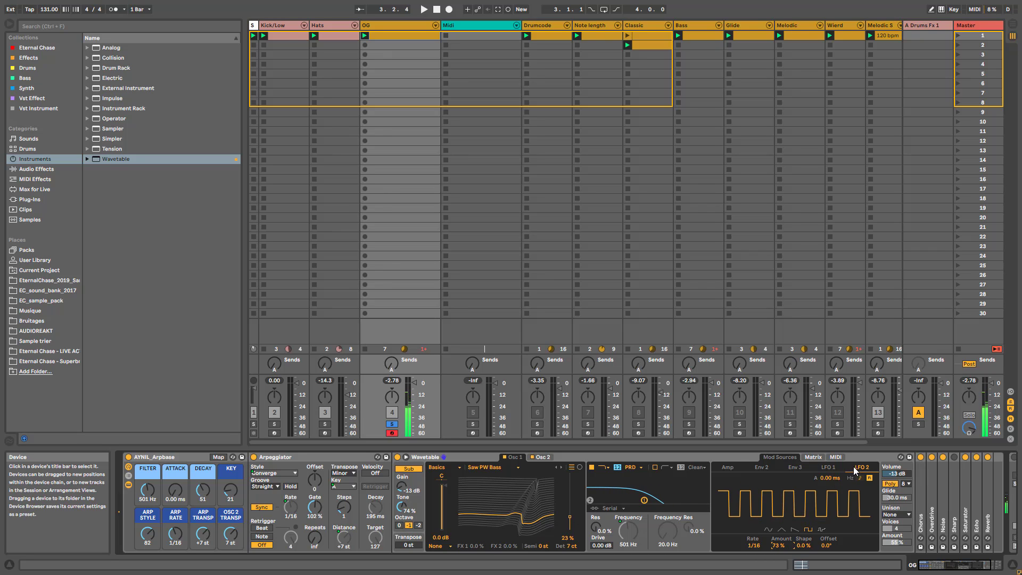
pyautogui.click(813, 456)
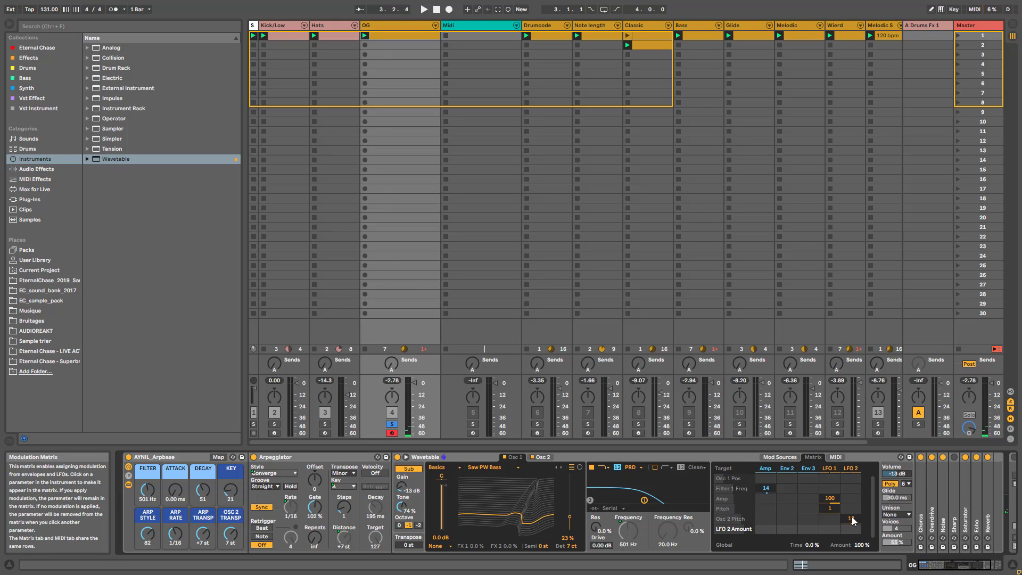
pyautogui.moveTo(851, 520); pyautogui.dragTo(851, 512)
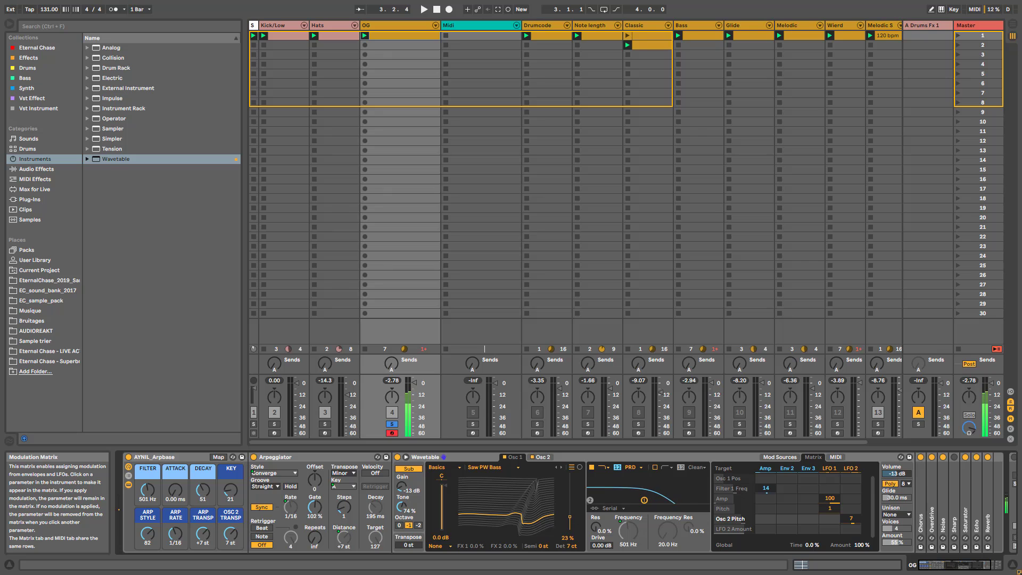
pyautogui.click(850, 467)
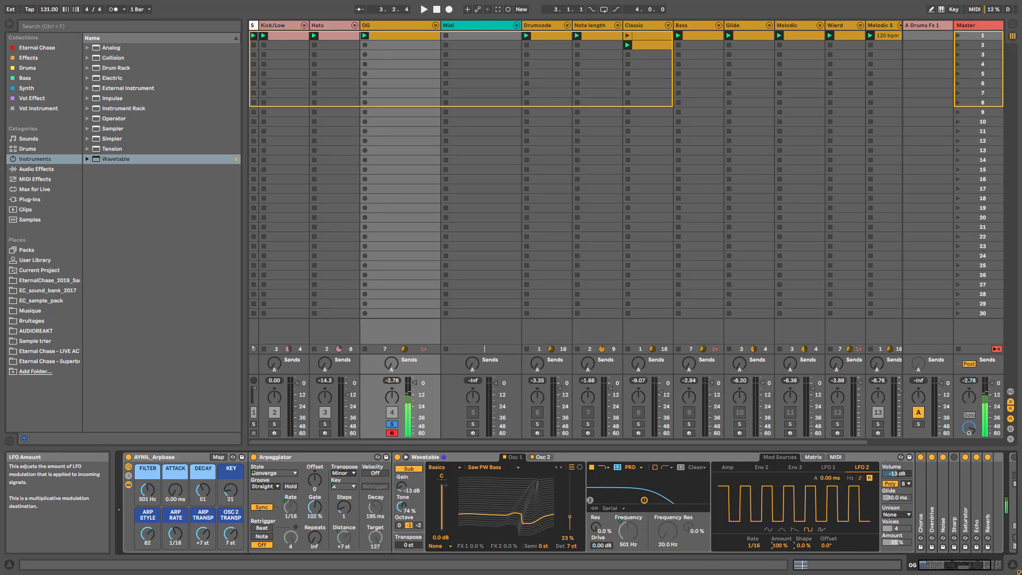
pyautogui.click(813, 456)
pyautogui.moveTo(852, 519); pyautogui.dragTo(852, 523)
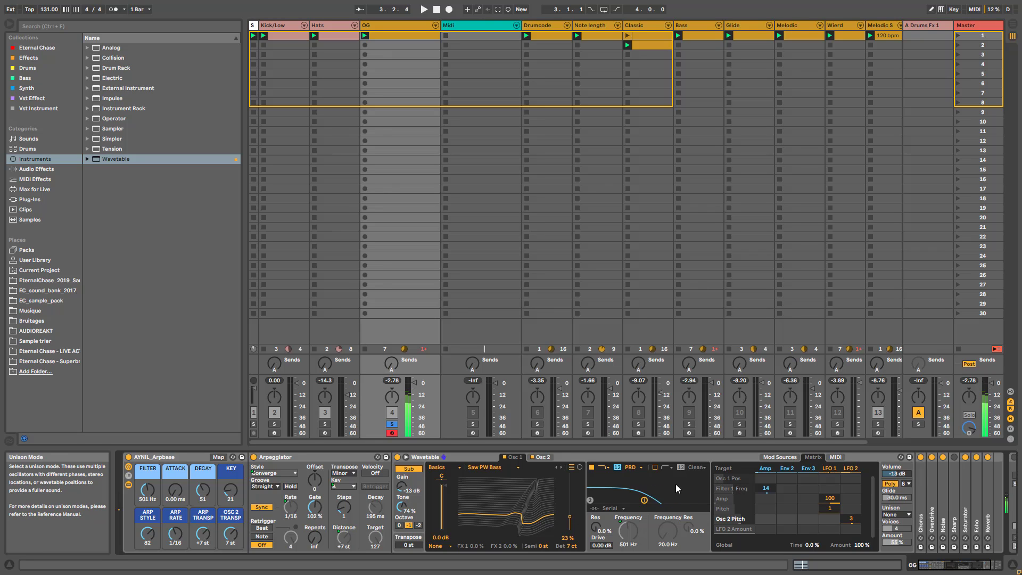
# Step: Set the FILTER macro to 425 Hz and review the Wavetable's LFO 2 settings and modulation matrix
pyautogui.moveTo(147, 490)
pyautogui.mouseDown()
pyautogui.moveTo(147, 472)
pyautogui.moveTo(147, 491)
pyautogui.mouseUp()
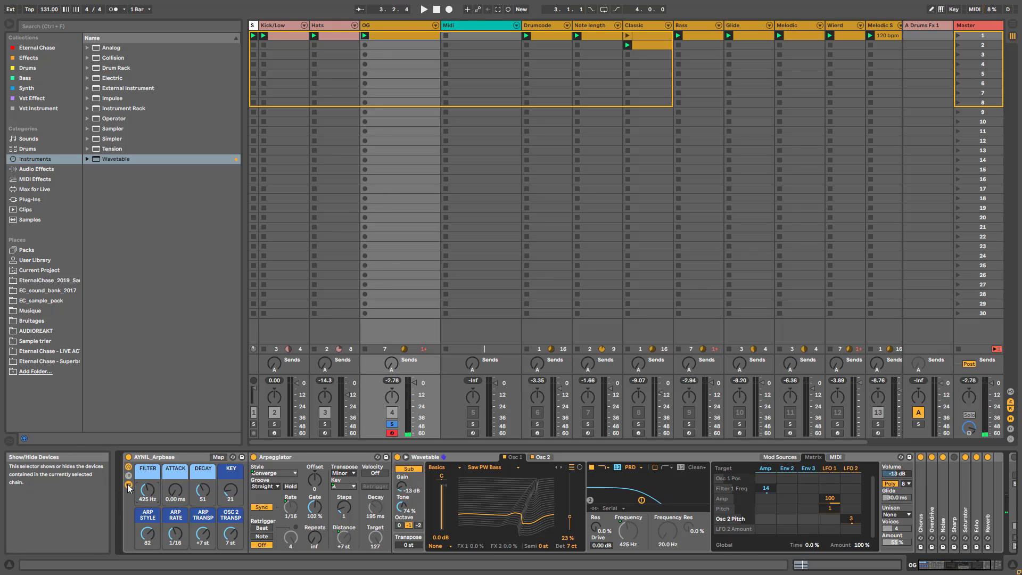
pyautogui.click(129, 485)
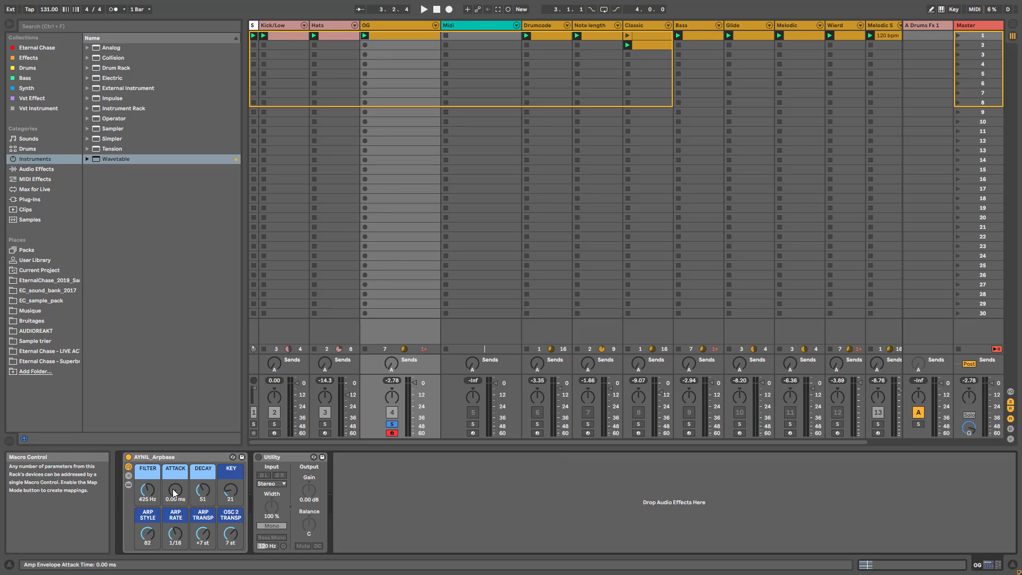
pyautogui.click(128, 485)
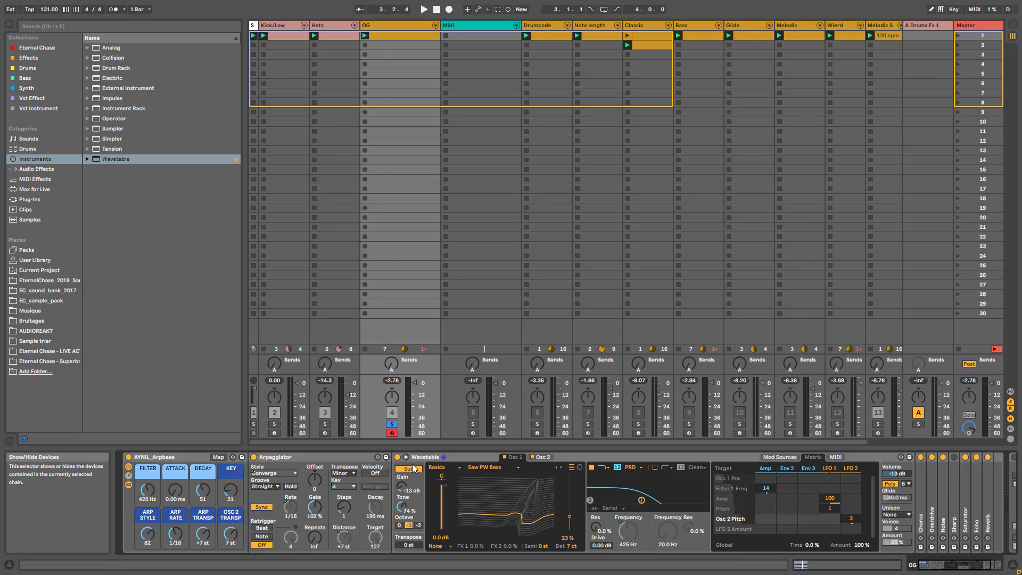
pyautogui.click(772, 458)
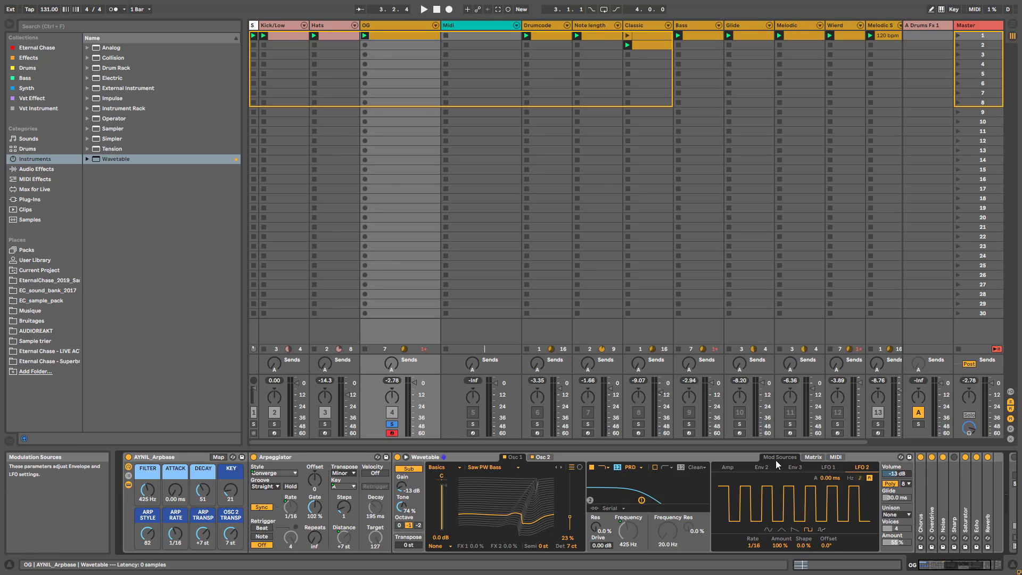
pyautogui.click(818, 457)
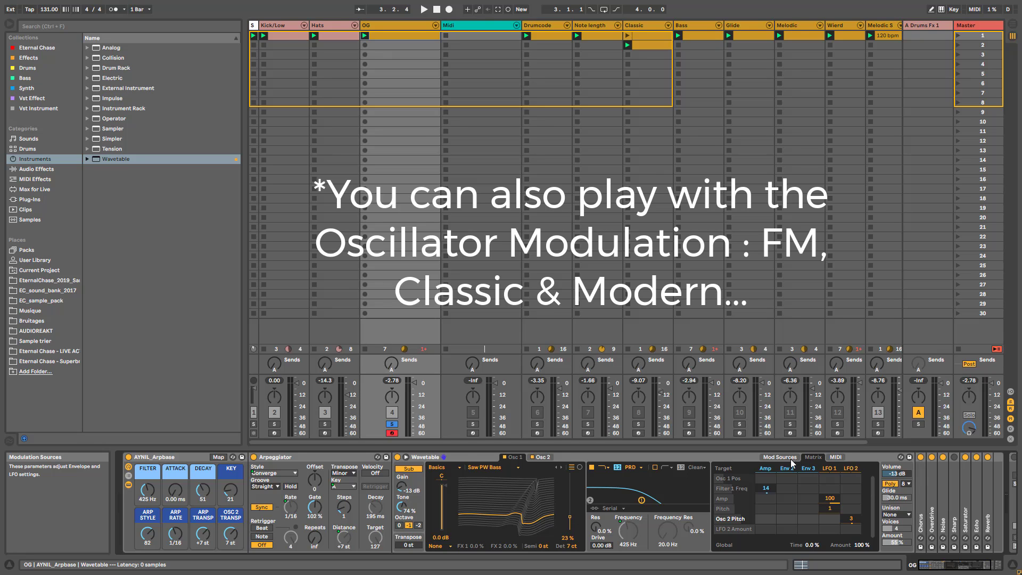
# Step: Fold the Arpeggiator and the Wavetable in the AYNIL_Arpbase rack and unfold the Chorus
pyautogui.doubleClick(320, 461)
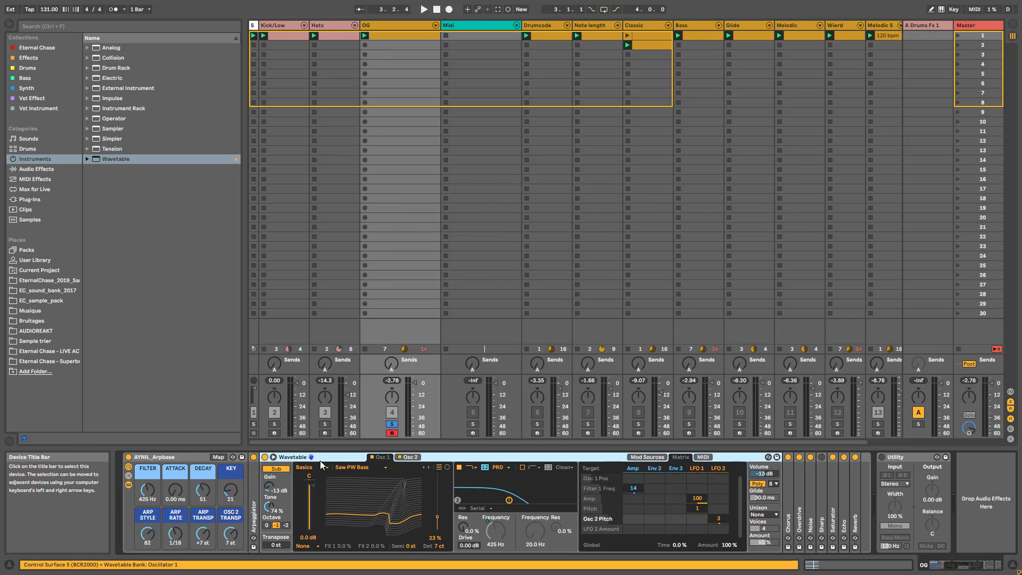
pyautogui.doubleClick(320, 461)
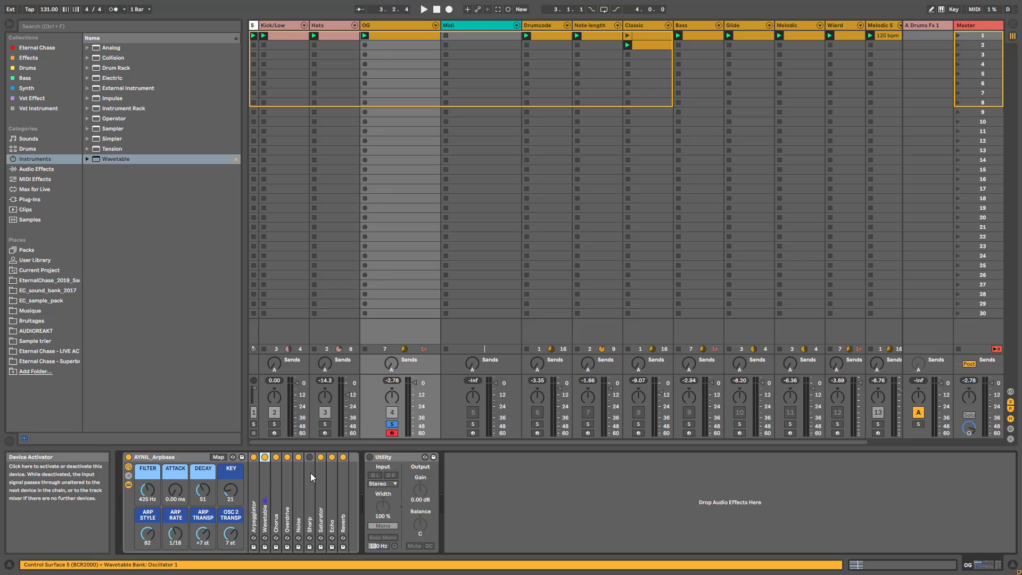
pyautogui.doubleClick(278, 491)
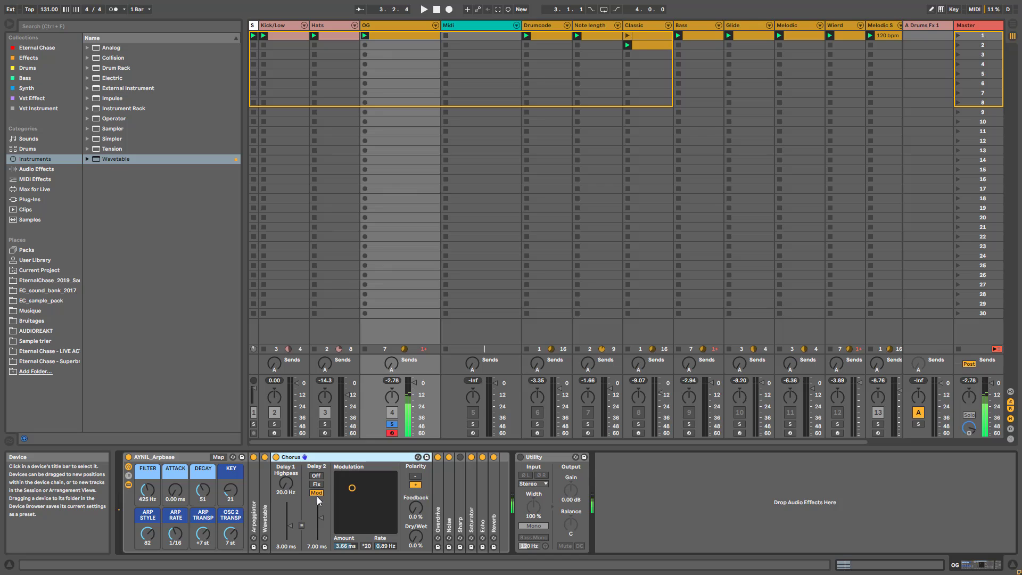
# Step: Raise the FILTER macro to 2.31 kHz and audition the Chorus Dry/Wet at 58% and 66%, returning it to 0%
pyautogui.click(149, 488)
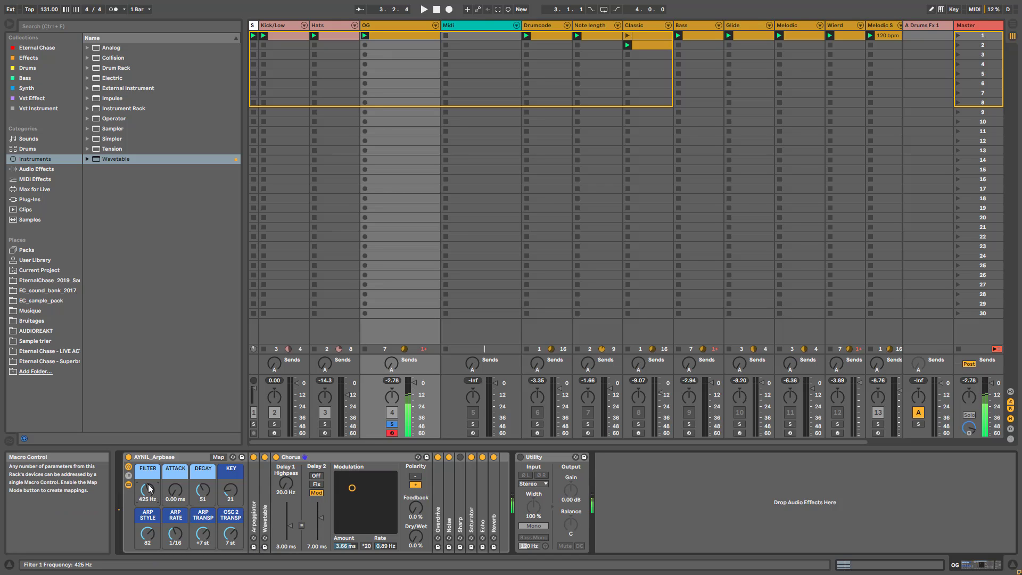
pyautogui.moveTo(149, 488); pyautogui.dragTo(149, 468)
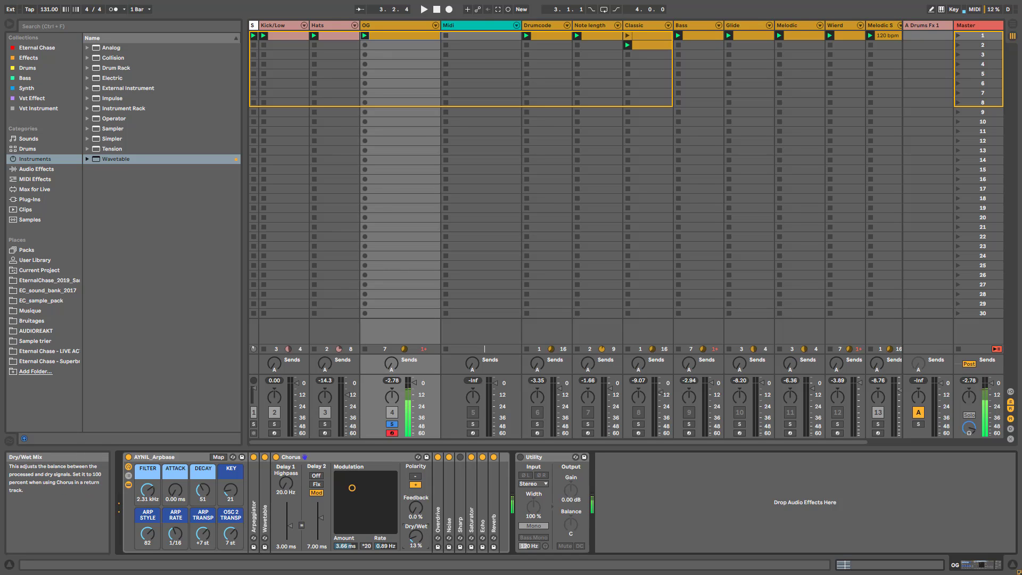
pyautogui.moveTo(416, 536); pyautogui.dragTo(416, 512)
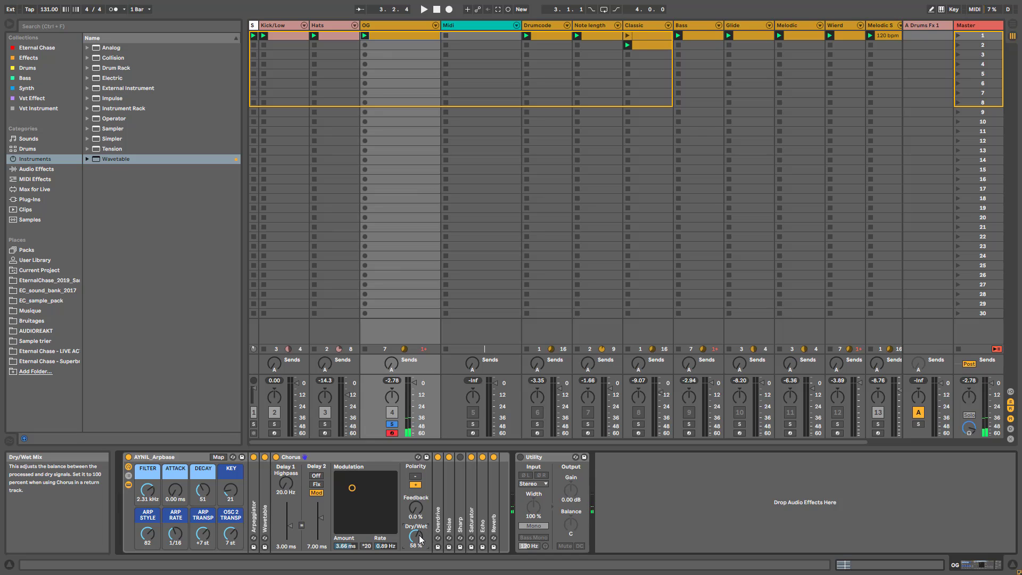
pyautogui.moveTo(420, 535); pyautogui.dragTo(420, 558)
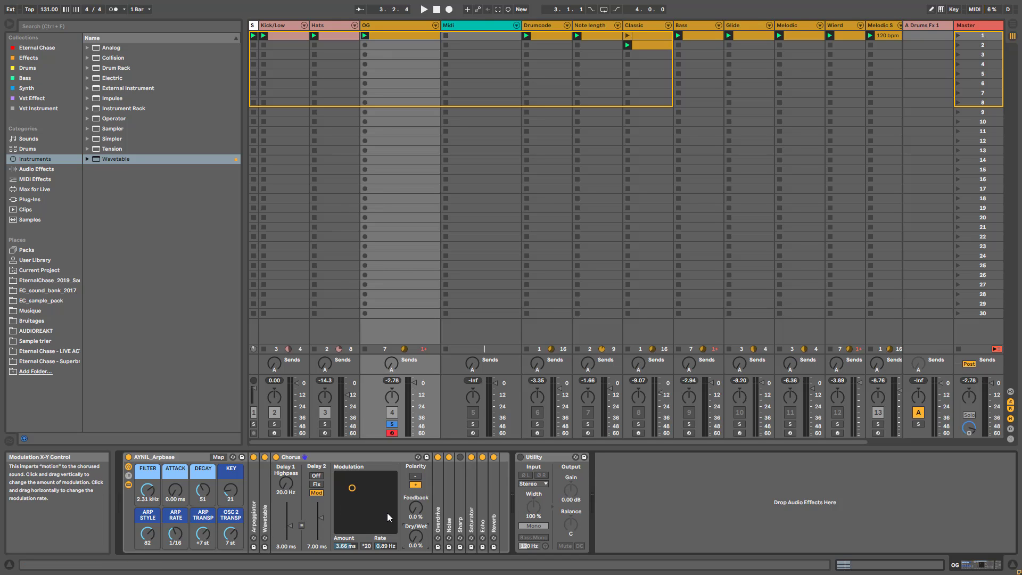
pyautogui.click(358, 458)
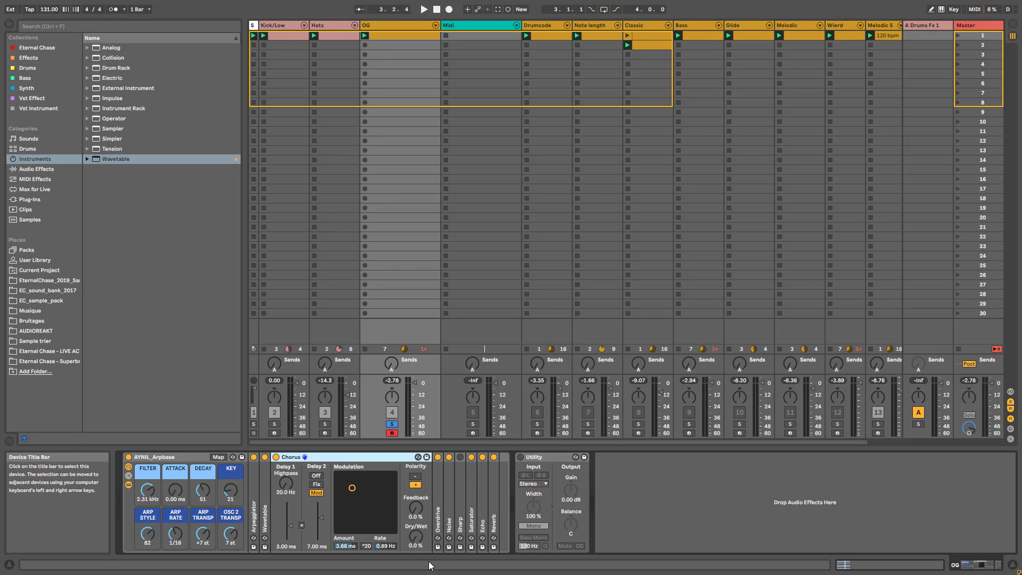
pyautogui.moveTo(416, 547); pyautogui.dragTo(415, 495)
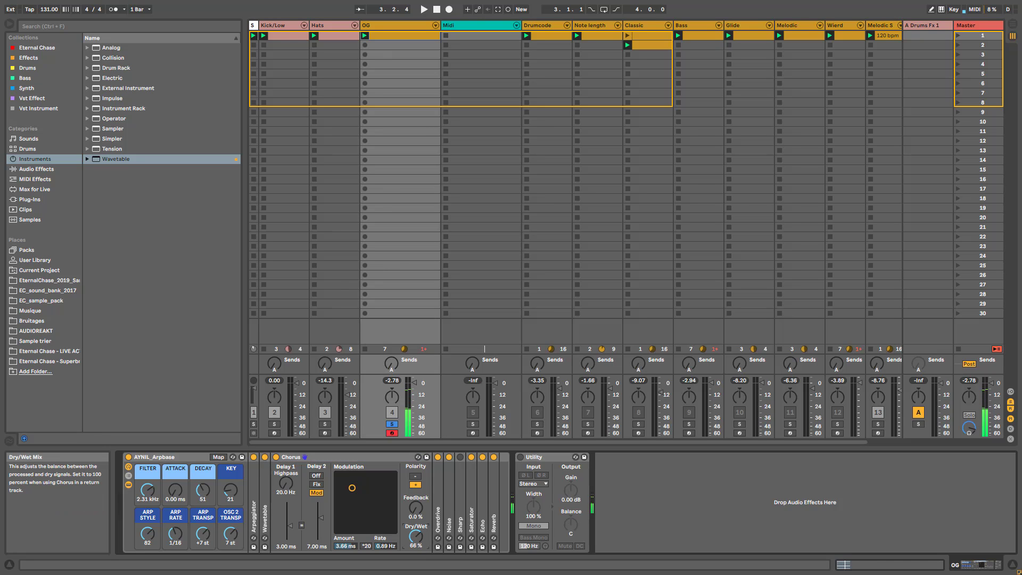
pyautogui.moveTo(415, 541); pyautogui.dragTo(416, 573)
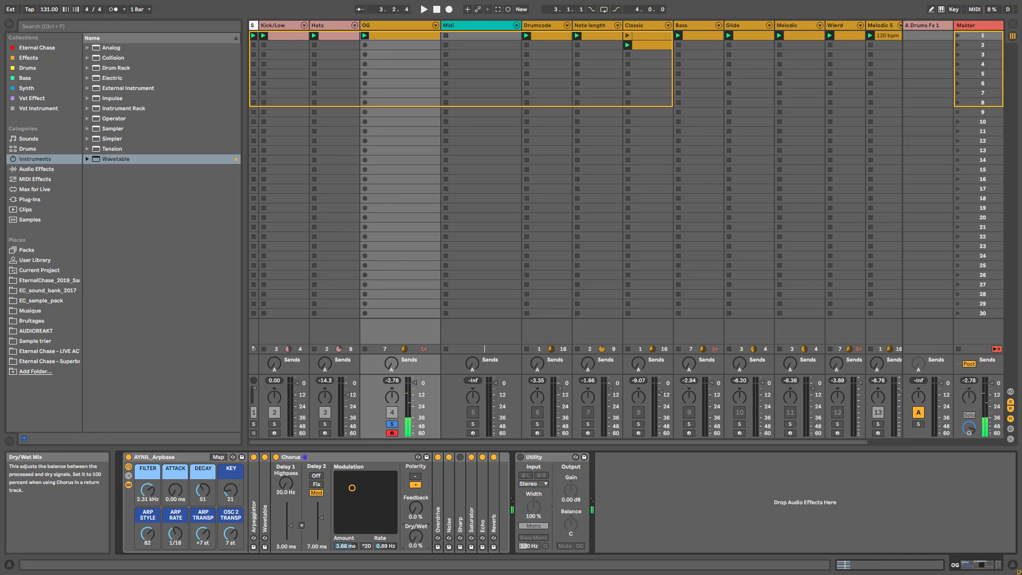
# Step: Swap the Chorus for the AYNIL_Chorus_Gritty(Bass&Synth) preset, followed by AYNIL_Chorus_Metalic(Industrial)
pyautogui.click(418, 458)
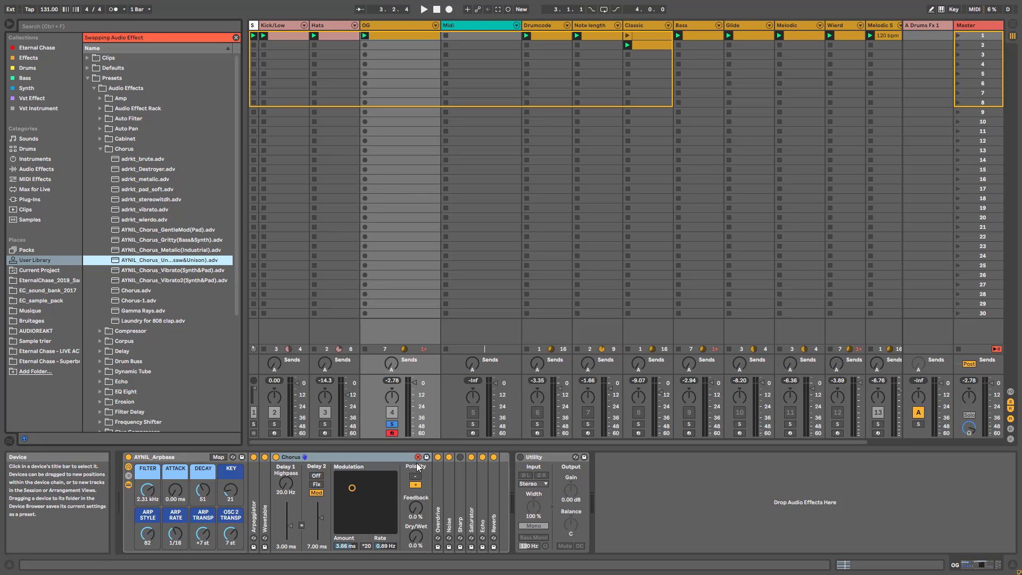
pyautogui.doubleClick(194, 239)
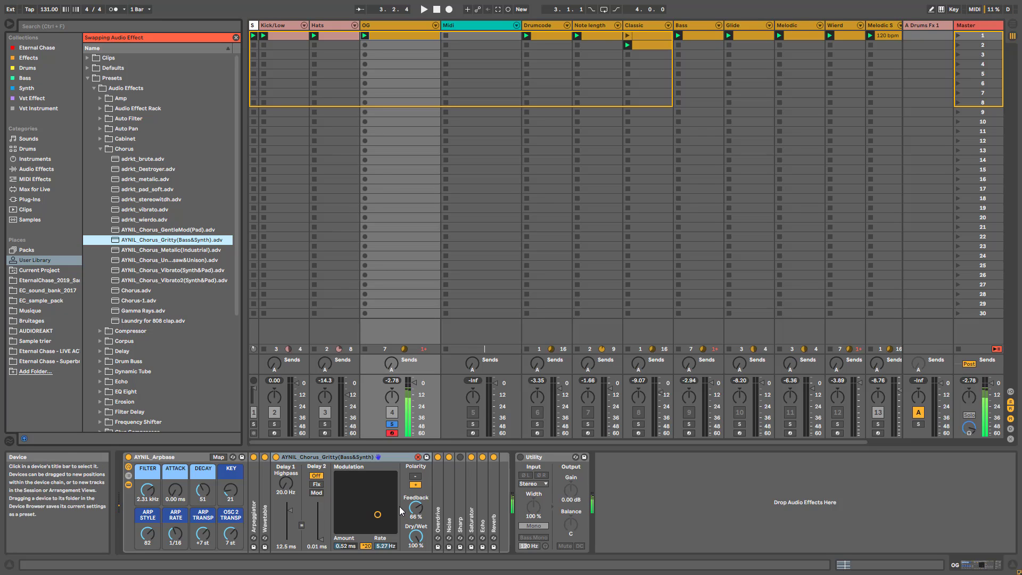
pyautogui.click(184, 251)
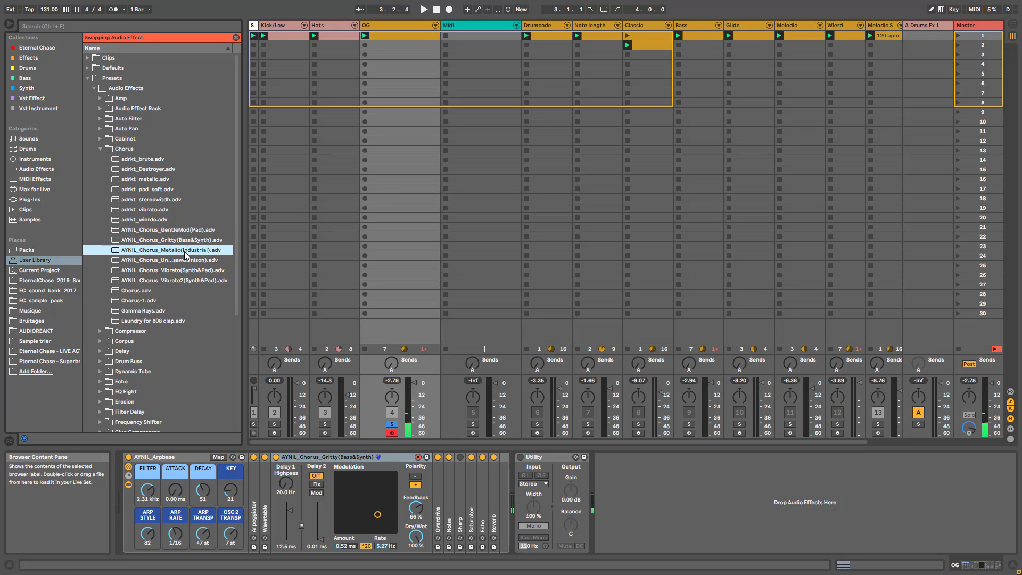
pyautogui.doubleClick(185, 250)
pyautogui.click(418, 457)
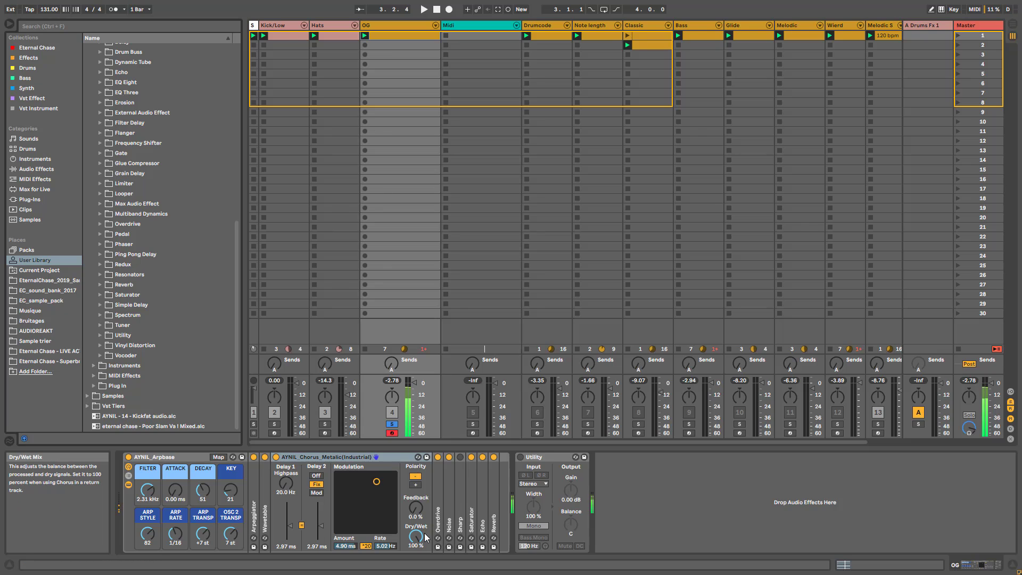
# Step: Try the metallic Chorus preset with Dry/Wet at 58% and 0%, sweeping the FILTER macro up to 3.77 kHz
pyautogui.moveTo(420, 541); pyautogui.dragTo(420, 565)
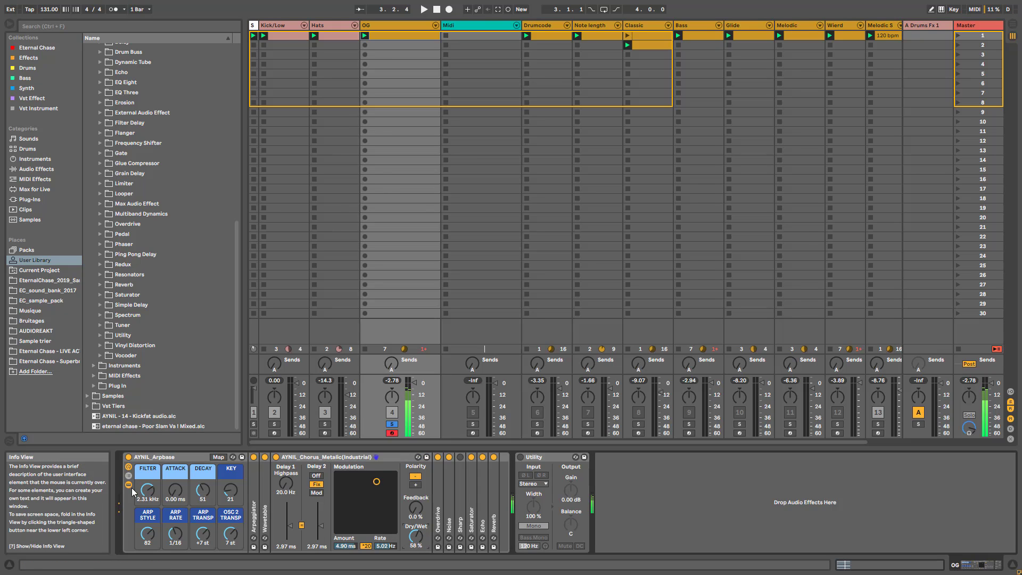
pyautogui.moveTo(147, 490); pyautogui.dragTo(147, 527)
pyautogui.moveTo(148, 490); pyautogui.dragTo(147, 463)
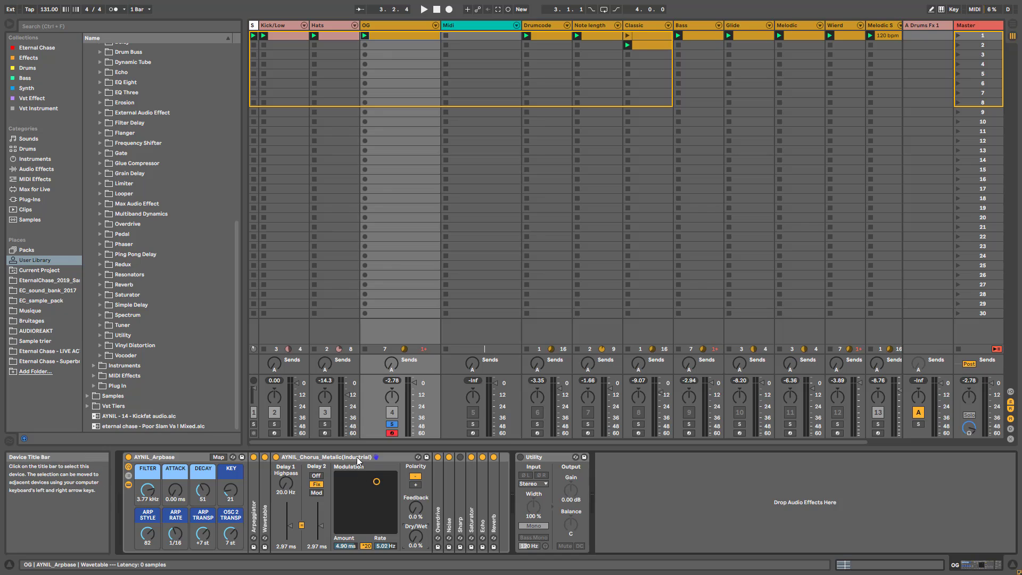
# Step: Undo the filter sweep, Dry/Wet changes and preset swaps back to the original Chorus
pyautogui.hotkey('ctrl', 'z')
pyautogui.hotkey('ctrl', 'z')
pyautogui.hotkey('ctrl', 'z')
pyautogui.hotkey('ctrl', 'z')
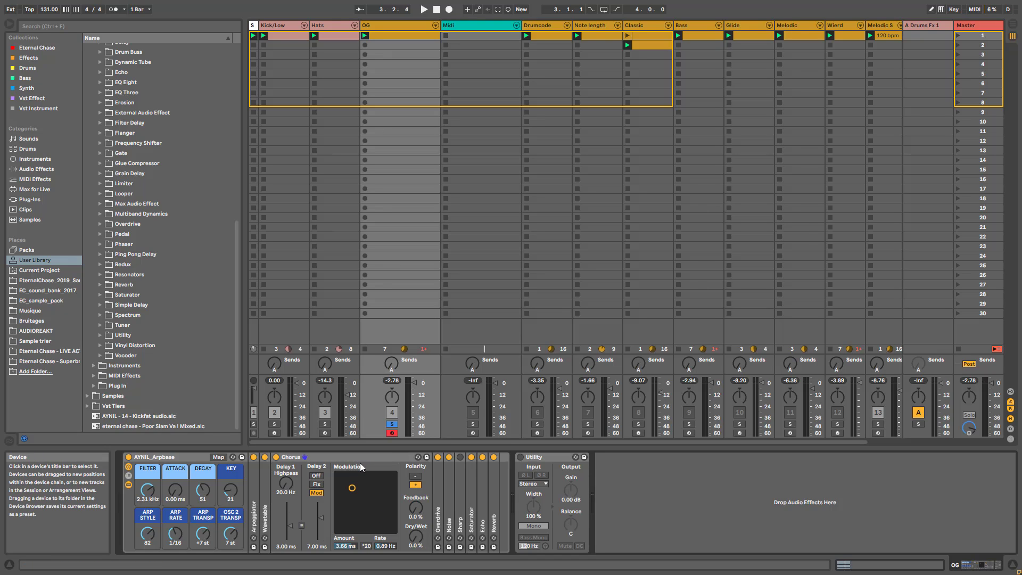
# Step: Fold the Chorus, unfold the Overdrive, and deactivate the rack's effects from Overdrive through Reverb
pyautogui.doubleClick(360, 462)
pyautogui.click(286, 495)
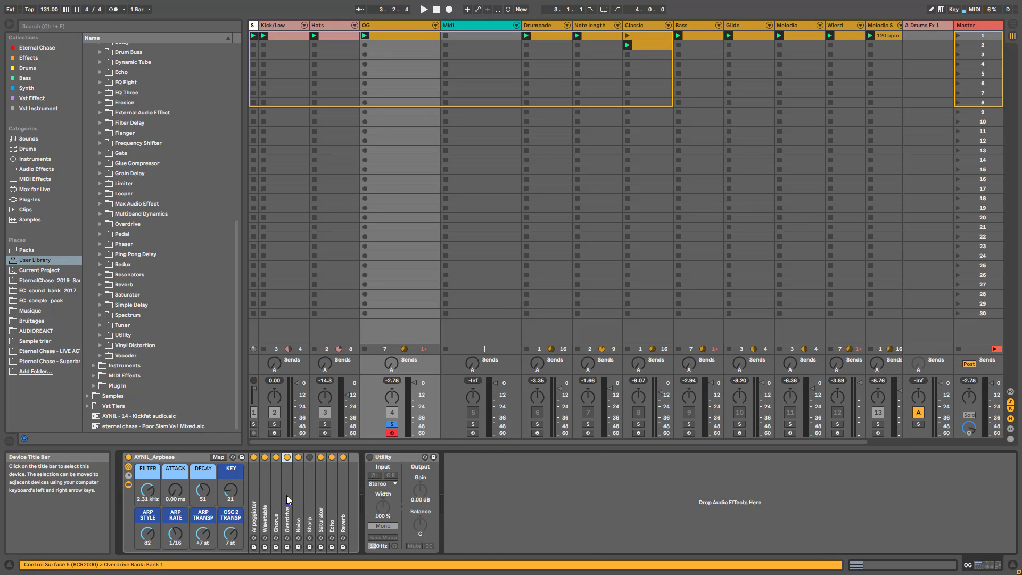
pyautogui.doubleClick(287, 495)
pyautogui.click(287, 458)
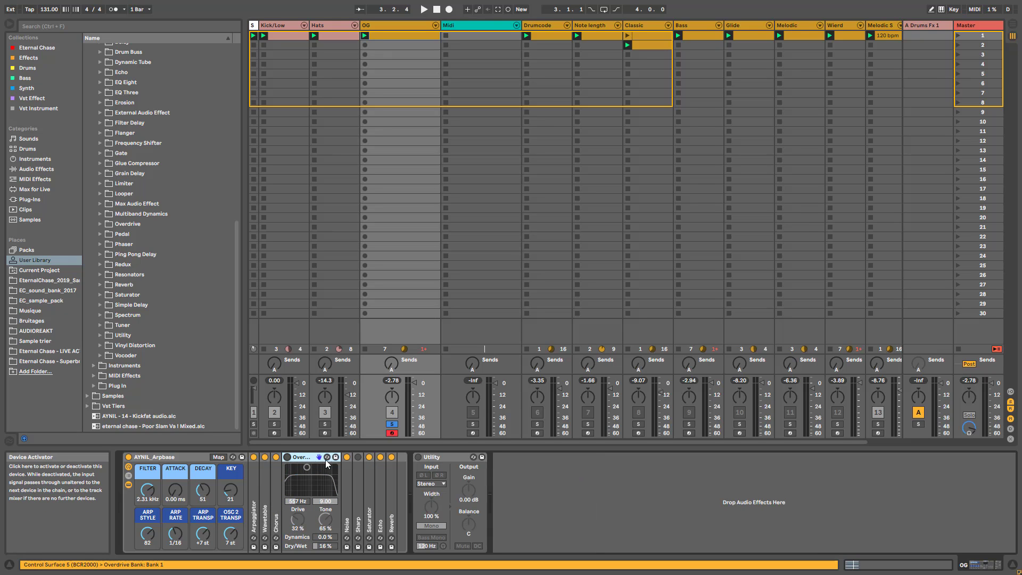
pyautogui.click(347, 456)
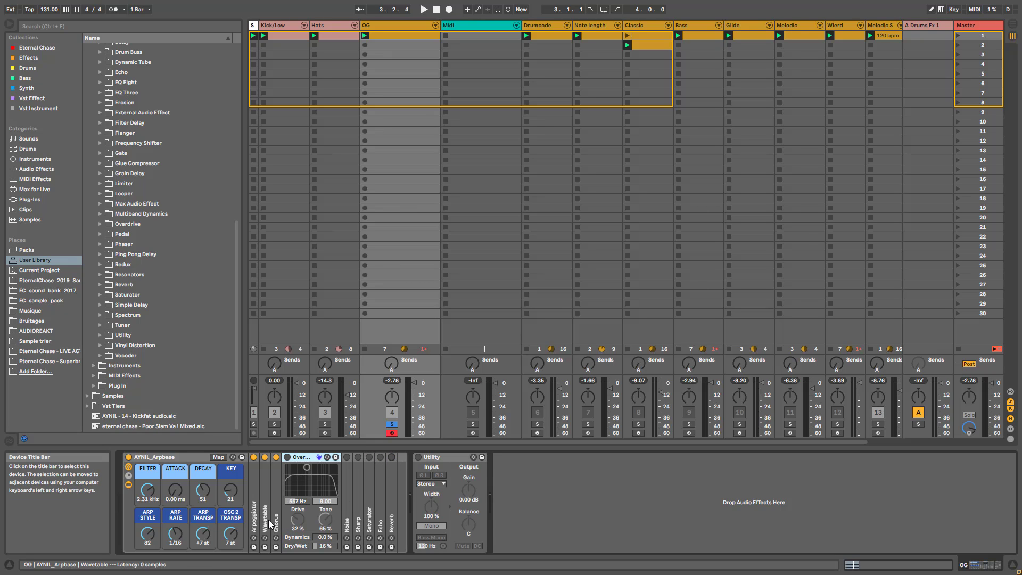
# Step: Unfold the Arpeggiator and the Wavetable, and show the Wavetable's Osc 2 settings
pyautogui.click(268, 519)
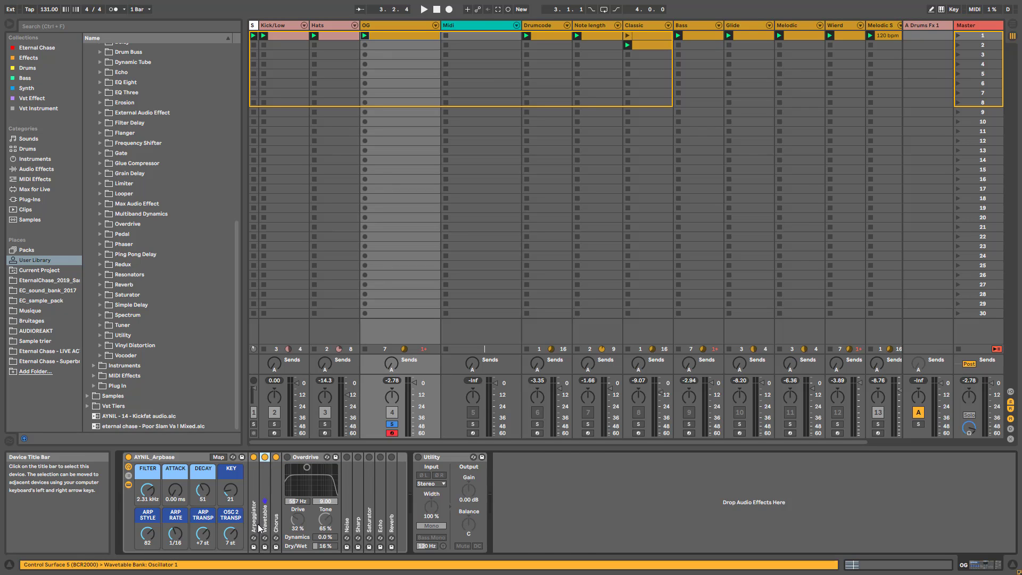
pyautogui.doubleClick(259, 527)
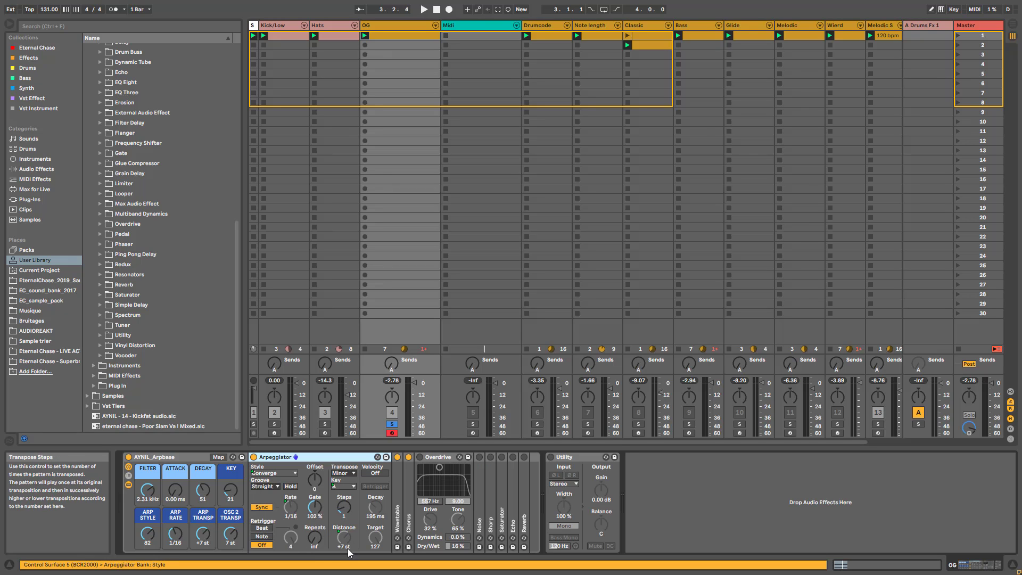
pyautogui.doubleClick(397, 519)
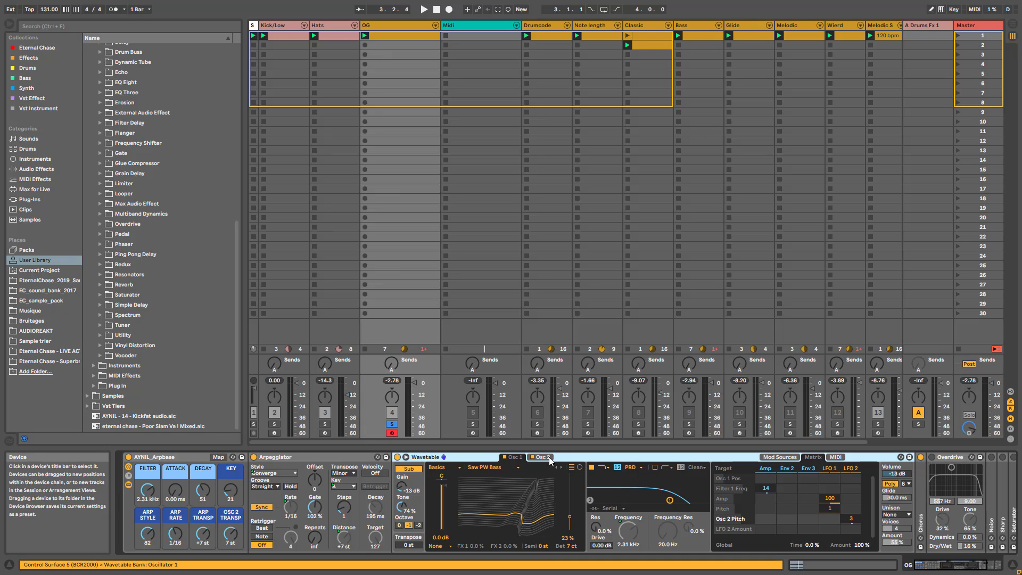
pyautogui.click(548, 456)
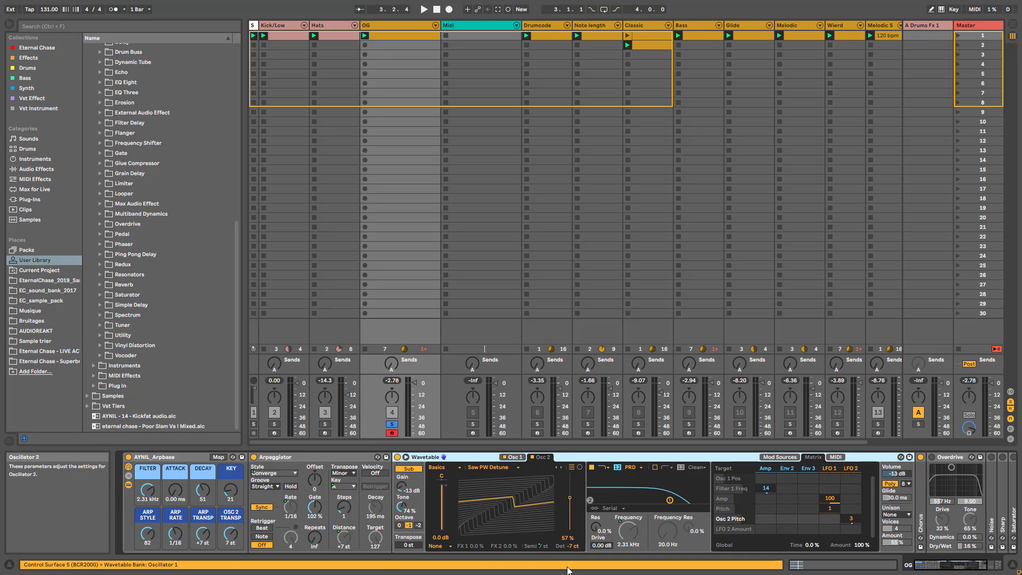
# Step: Fold the Arpeggiator and the Wavetable, and reactivate the Overdrive
pyautogui.doubleClick(324, 455)
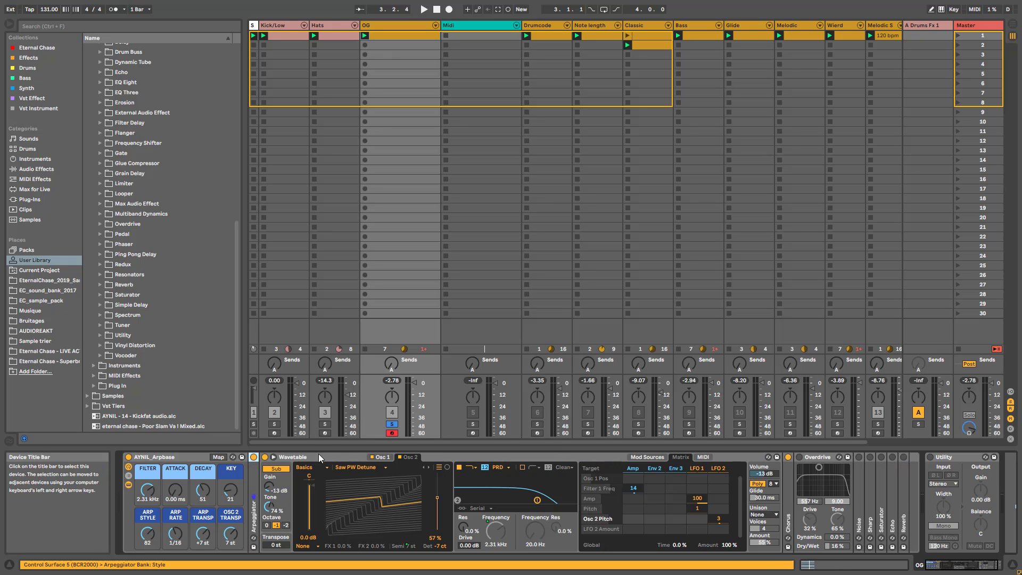
pyautogui.doubleClick(317, 455)
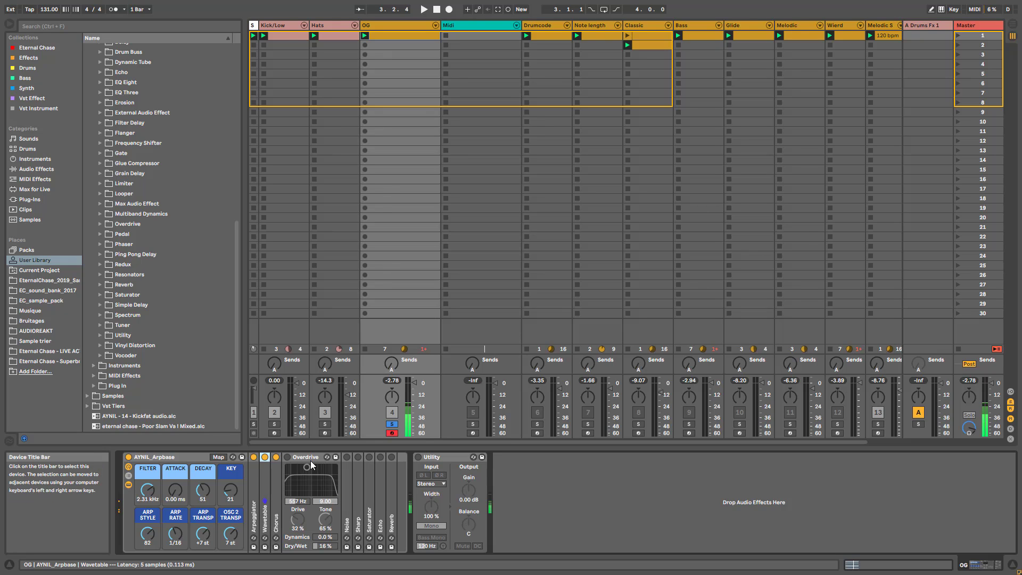
pyautogui.click(287, 457)
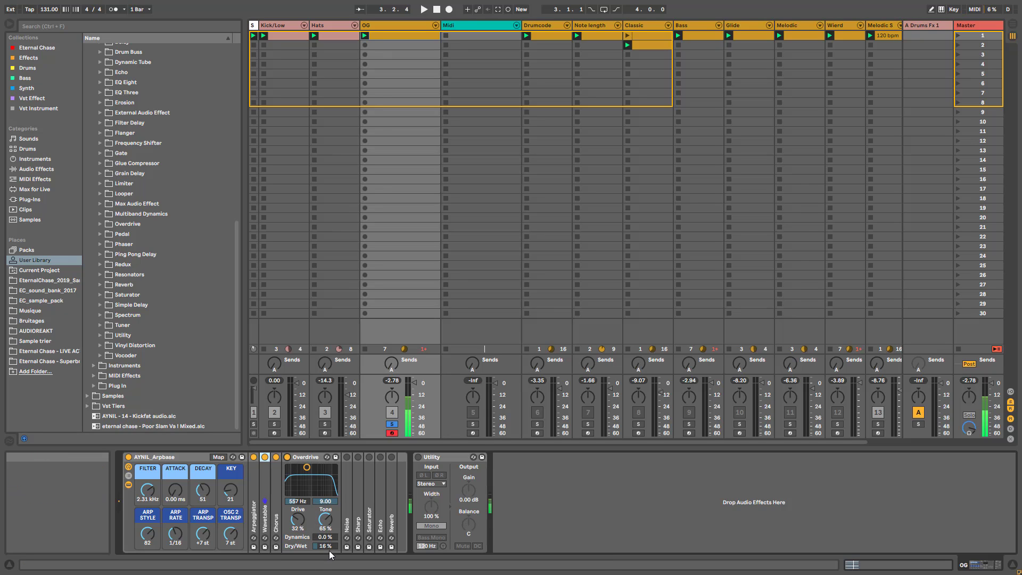
# Step: Unfold the Noise device, fold the Overdrive, and unfold the Wavetable
pyautogui.doubleClick(346, 487)
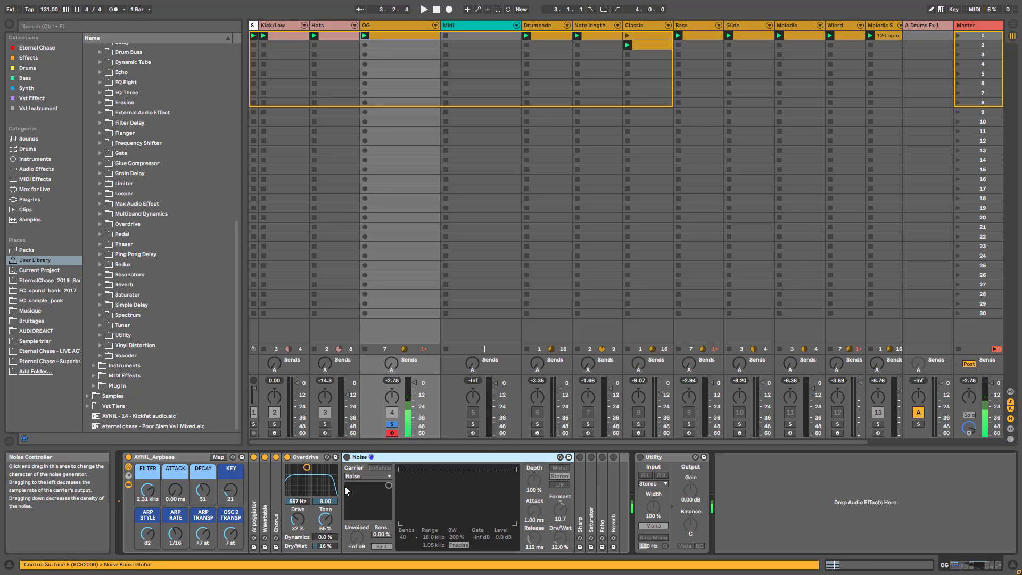
pyautogui.doubleClick(308, 458)
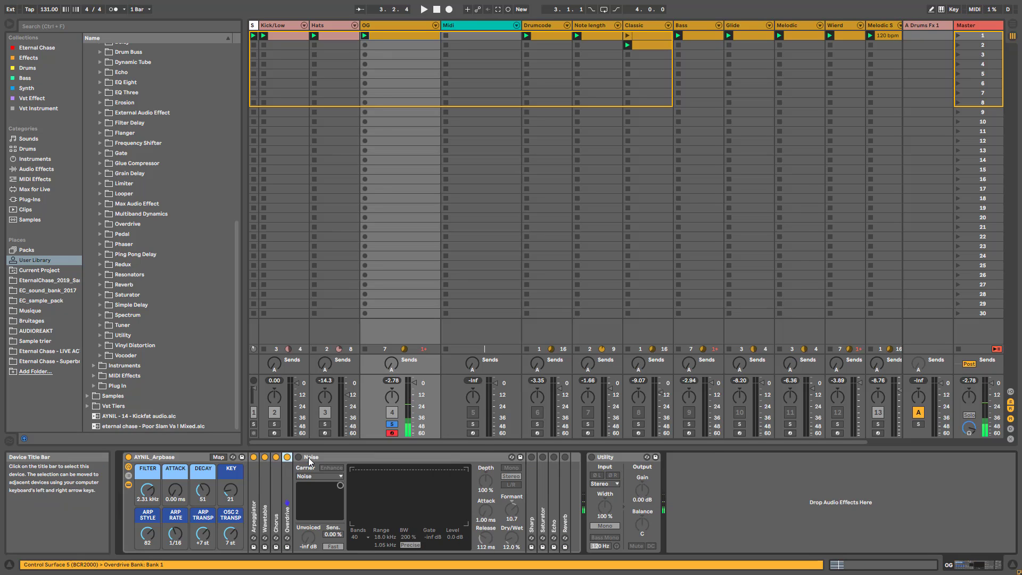
pyautogui.doubleClick(267, 501)
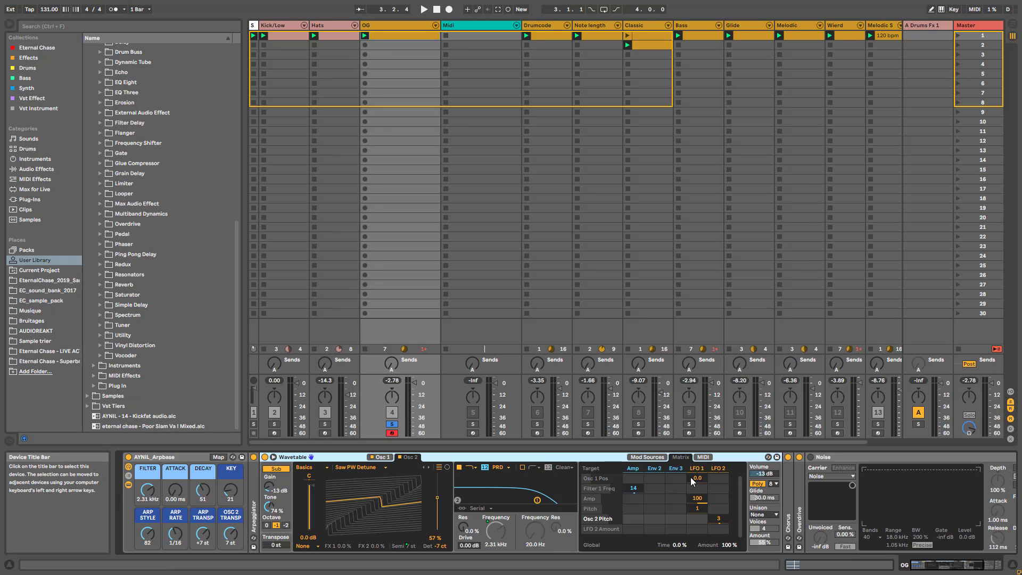
# Step: Activate the Noise device and set its Dry/Wet to 17.5%
pyautogui.moveTo(920, 564); pyautogui.dragTo(933, 563)
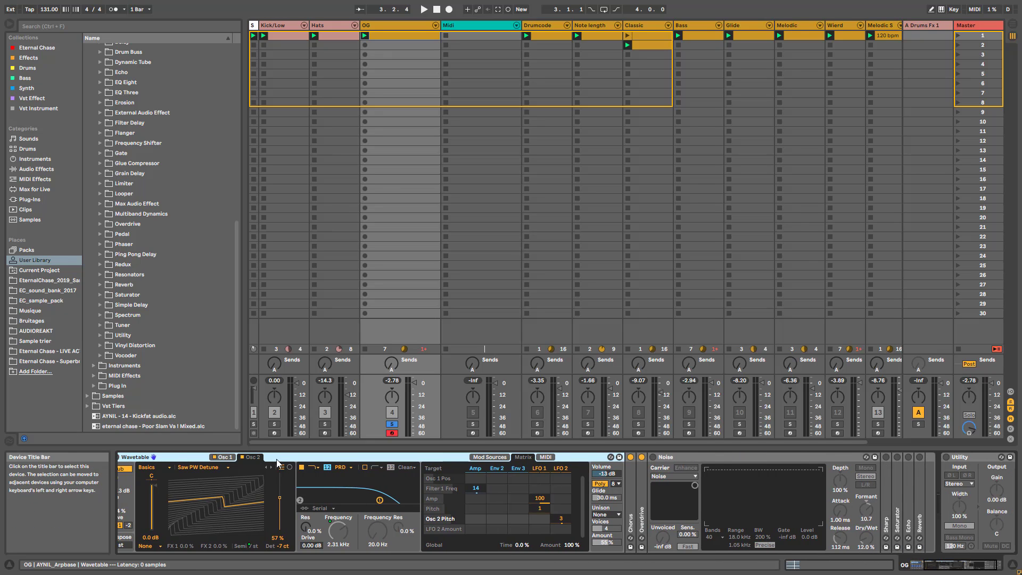
pyautogui.click(920, 564)
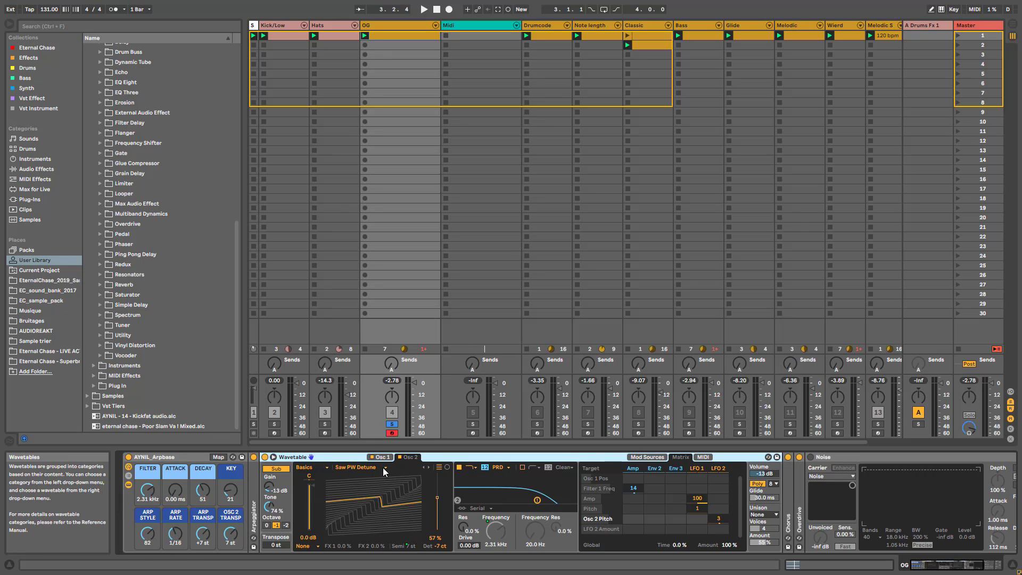
pyautogui.click(950, 565)
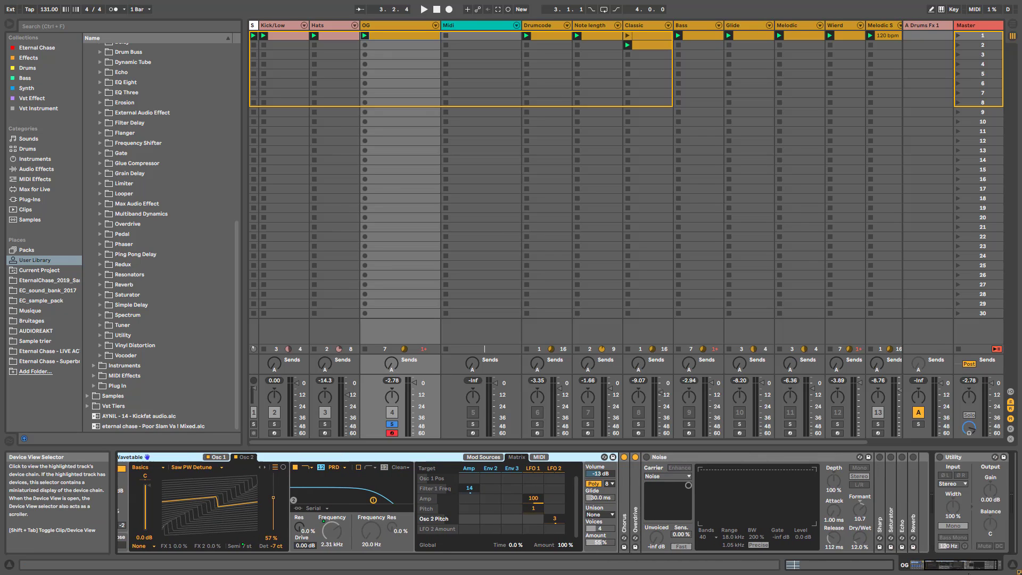
pyautogui.click(608, 461)
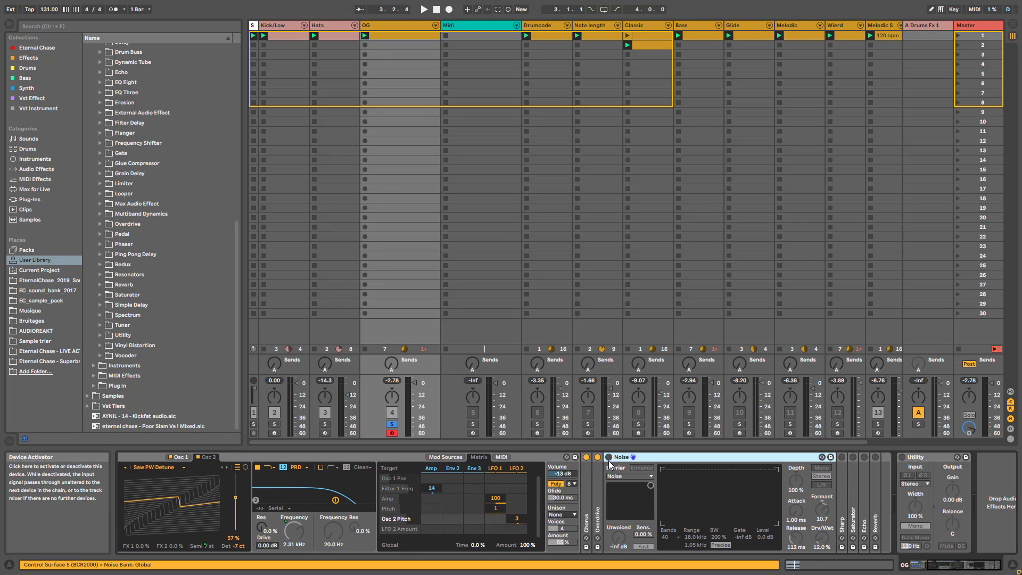
pyautogui.click(608, 457)
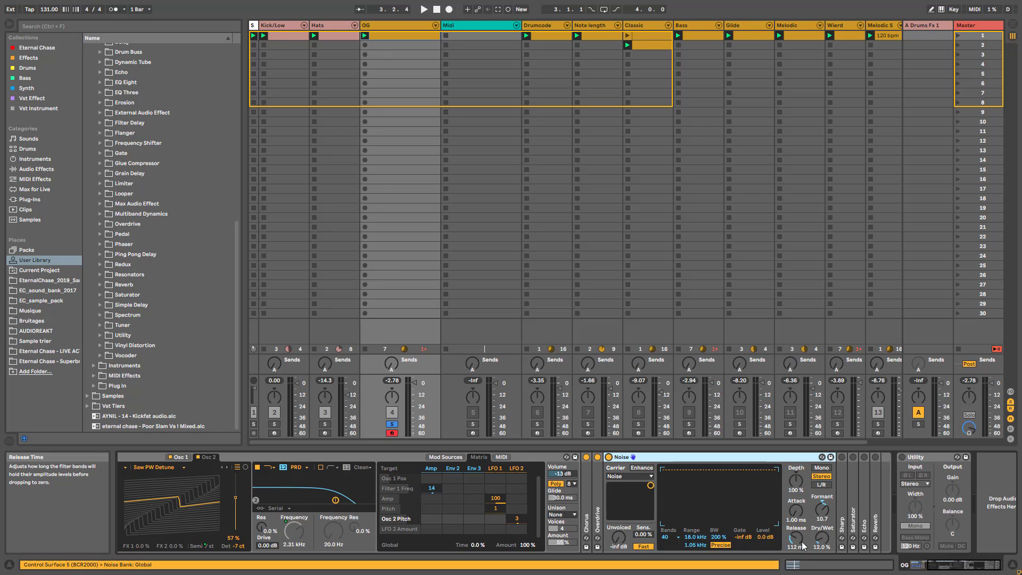
pyautogui.moveTo(824, 553); pyautogui.dragTo(823, 549)
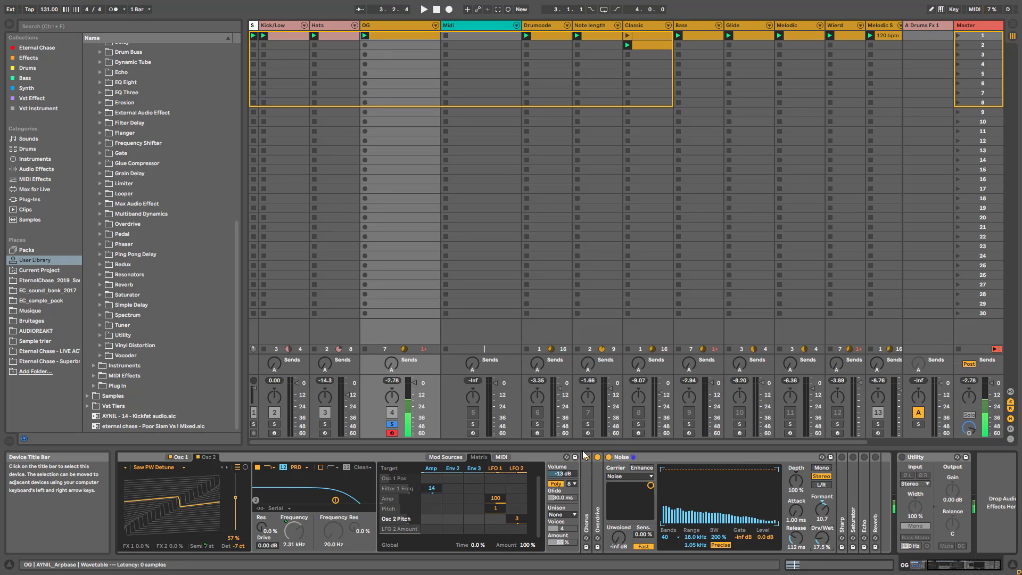
# Step: Unfold the Sharp amp and try it with Dry/Wet at 10.3%, activate the Saturator, and switch Sharp off again
pyautogui.doubleClick(841, 501)
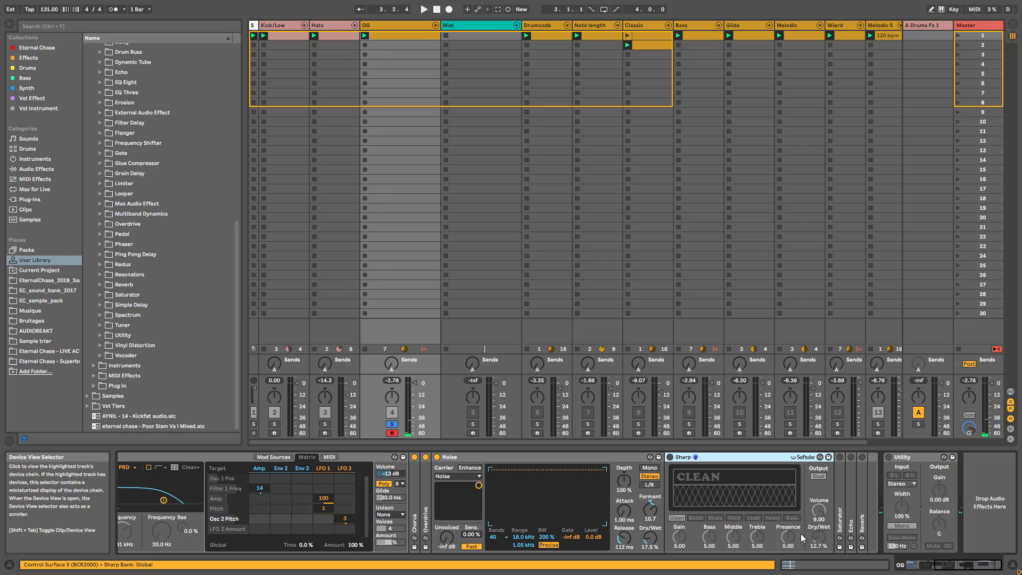
pyautogui.click(670, 457)
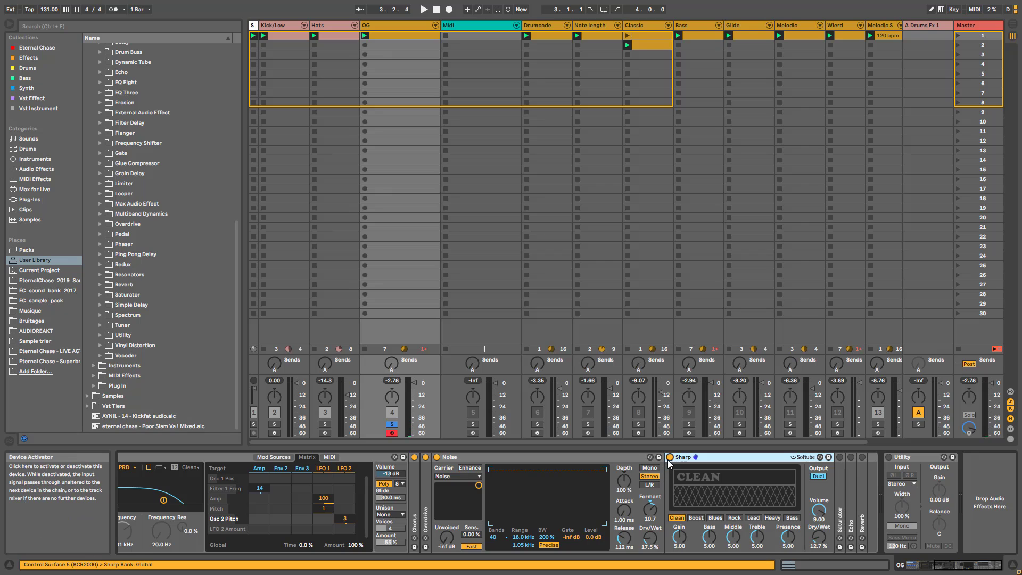
pyautogui.click(839, 456)
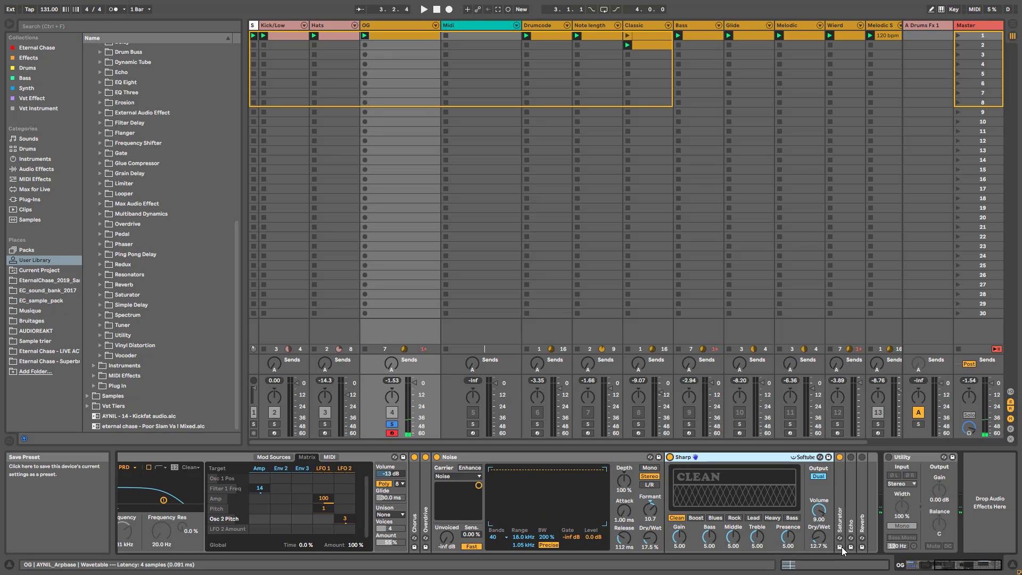
pyautogui.moveTo(819, 537); pyautogui.dragTo(819, 543)
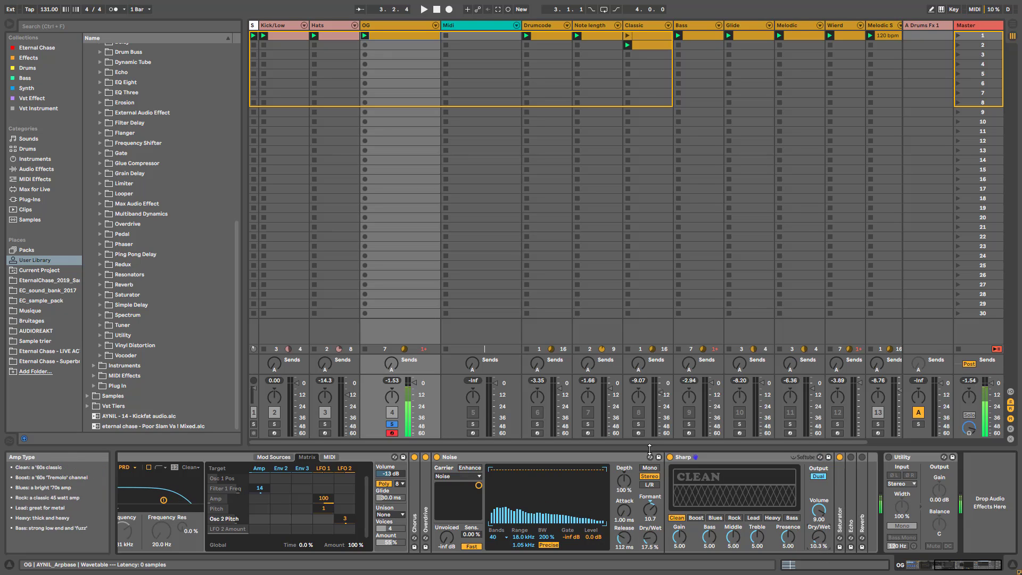
pyautogui.click(670, 457)
# Step: Set the Noise device's Dry/Wet to 11.0%, and fold both Noise and Sharp
pyautogui.click(458, 457)
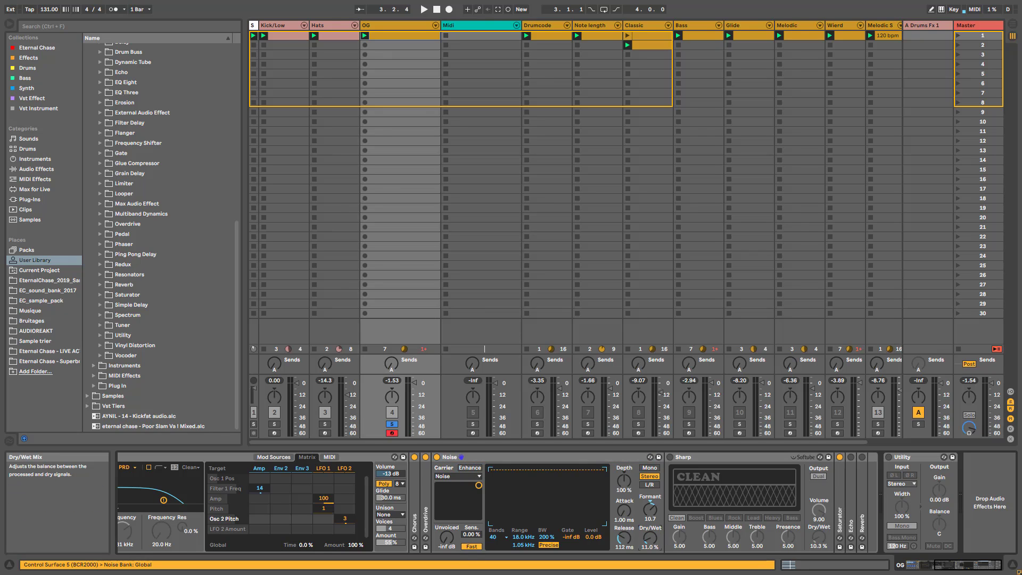
pyautogui.doubleClick(491, 458)
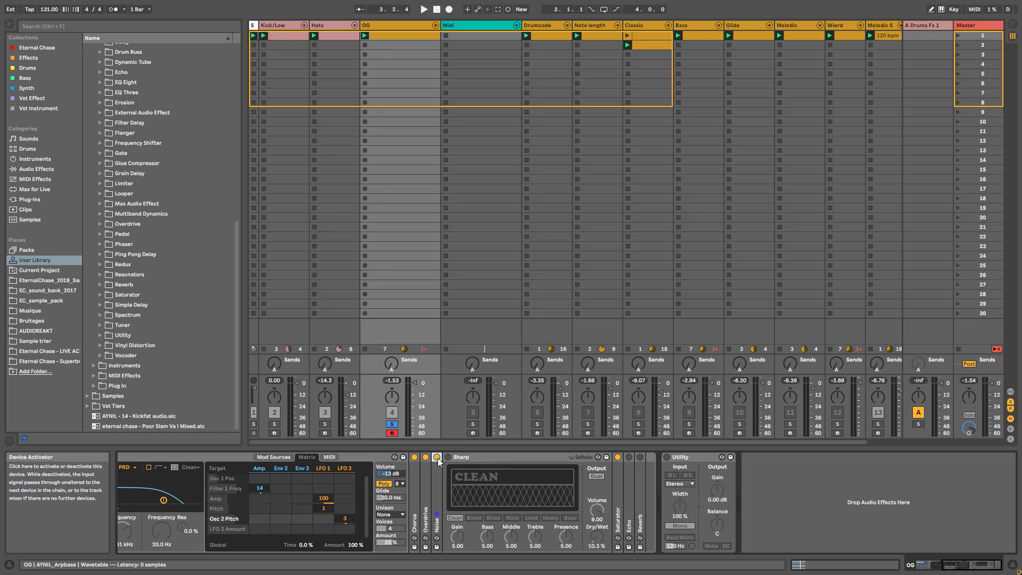
pyautogui.doubleClick(519, 458)
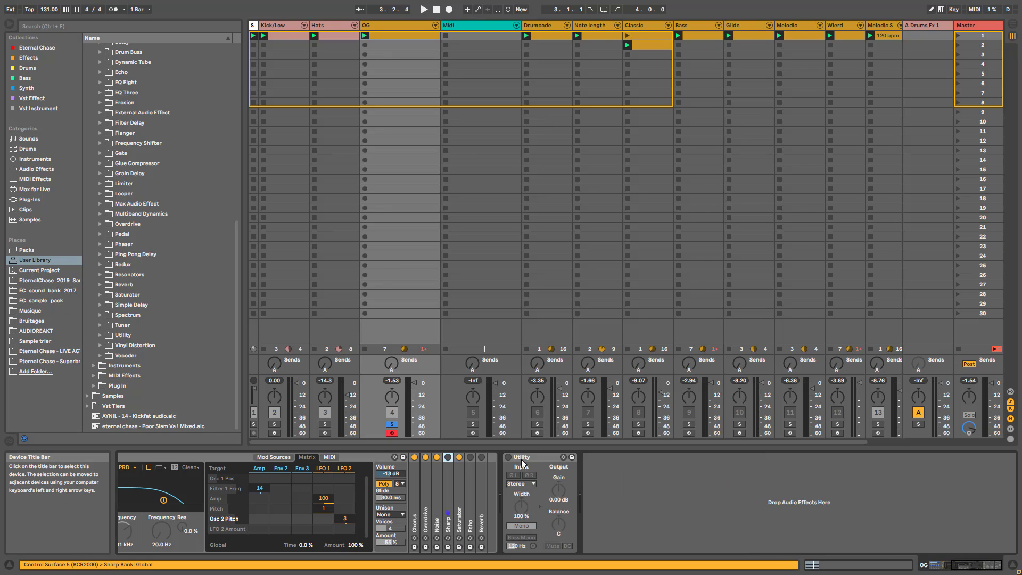
# Step: Unfold the Saturator to show its settings, fold it again, and unfold and activate the Echo
pyautogui.doubleClick(456, 500)
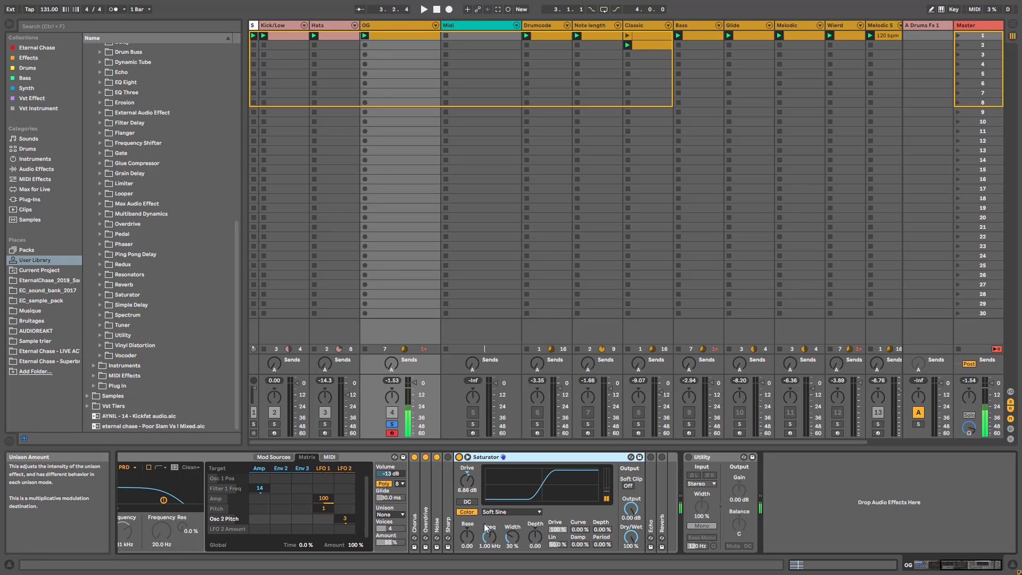
pyautogui.doubleClick(509, 460)
pyautogui.doubleClick(471, 503)
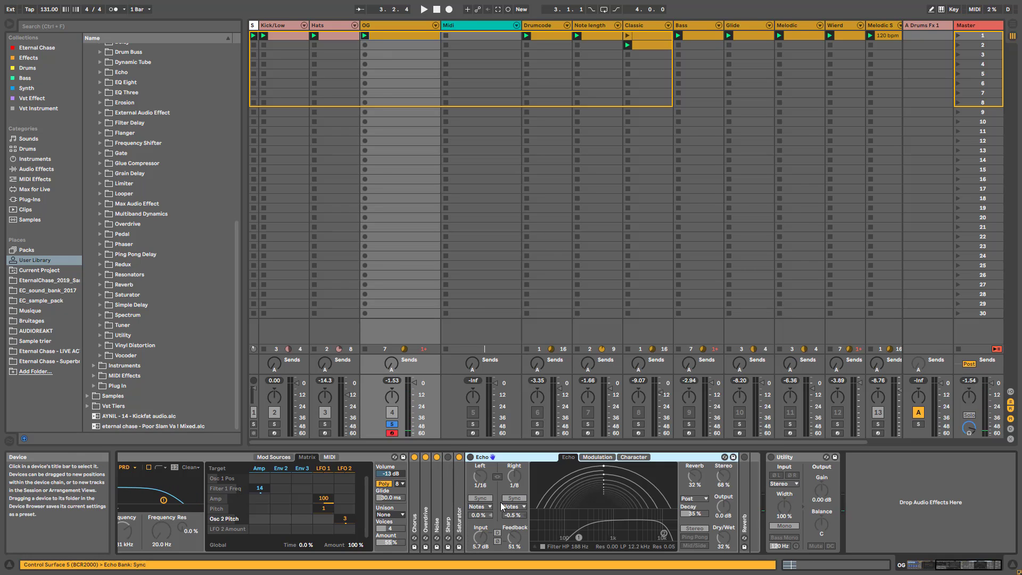
pyautogui.click(471, 457)
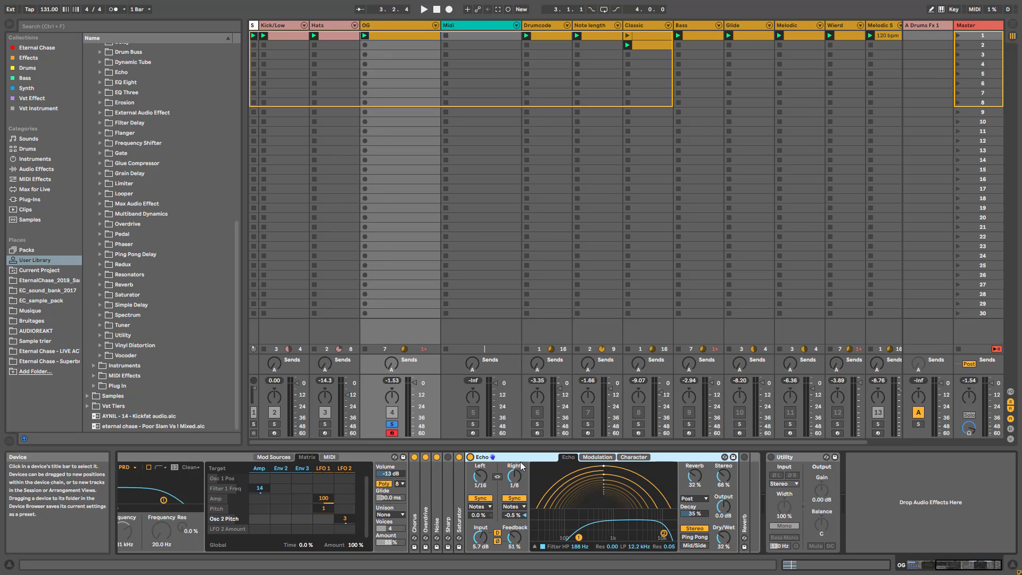
# Step: Unfold the Arpeggiator at the start of the rack, and unfold and activate the Reverb at its end
pyautogui.click(923, 573)
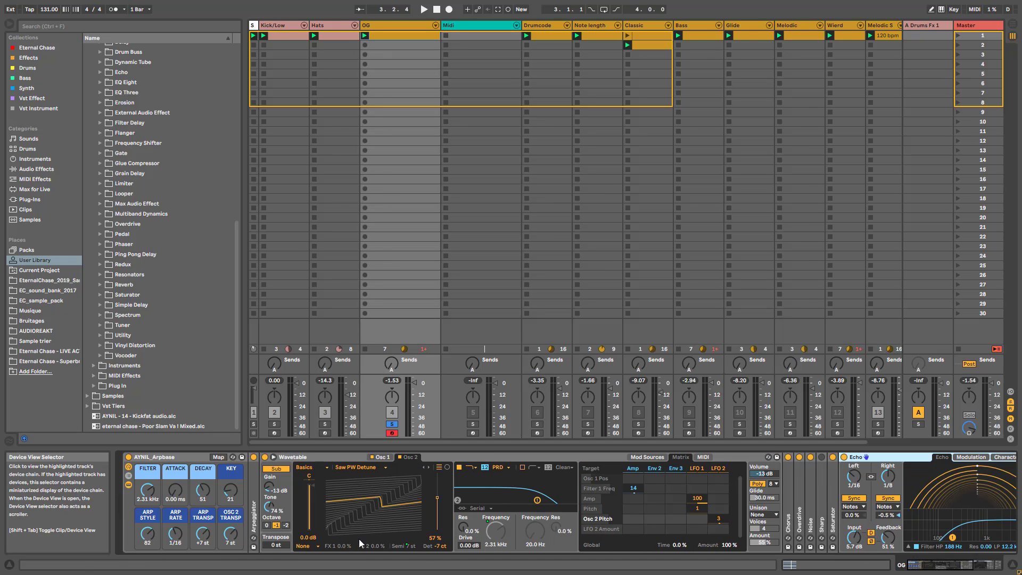
pyautogui.doubleClick(254, 506)
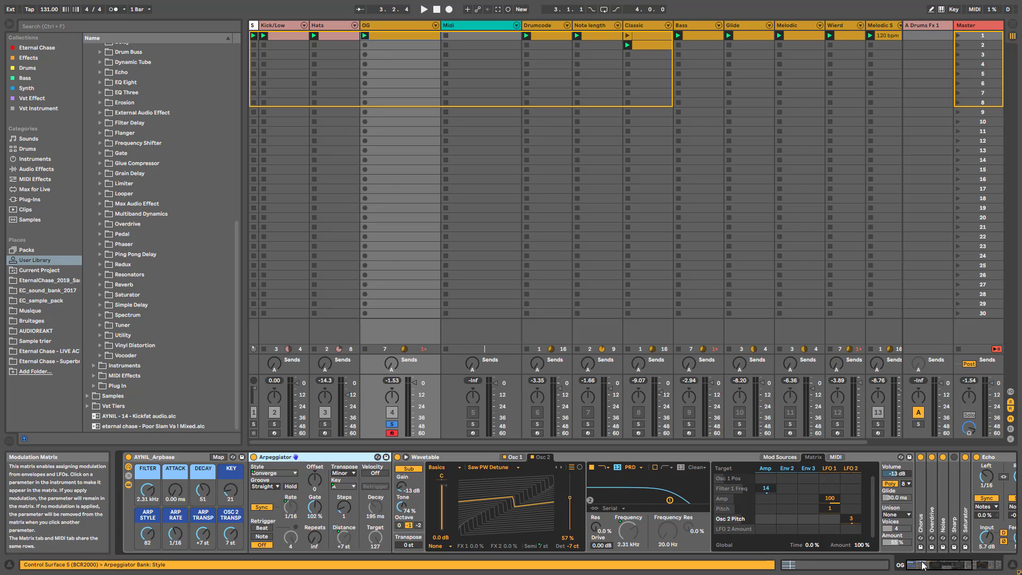
pyautogui.moveTo(922, 566); pyautogui.dragTo(965, 568)
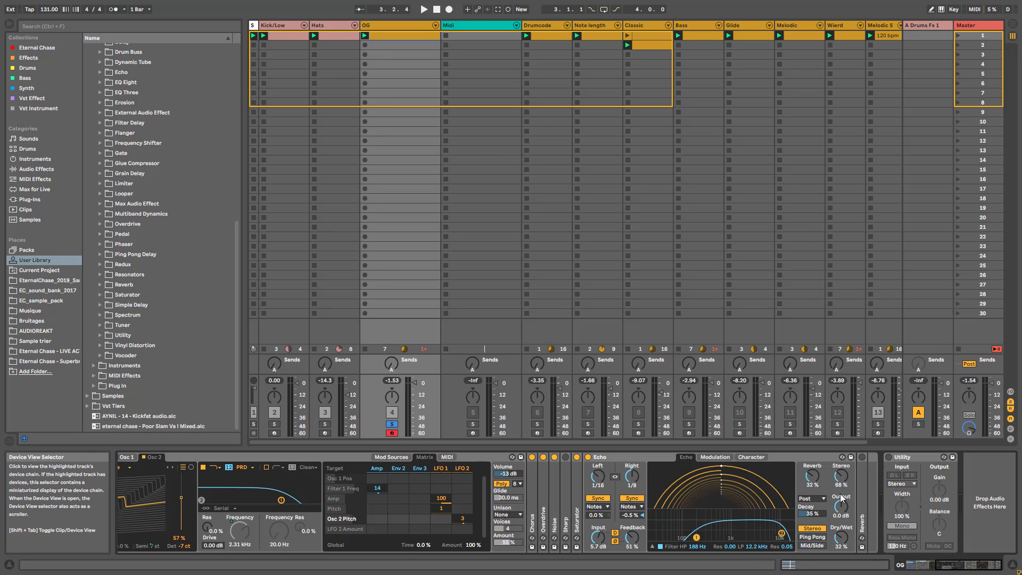
pyautogui.doubleClick(861, 463)
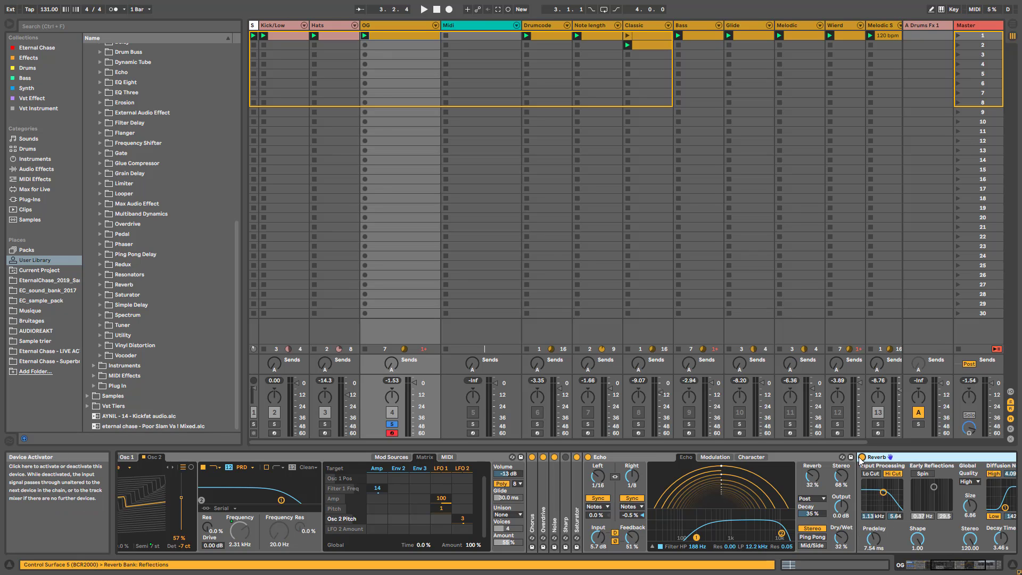
# Step: Set the Reverb's Decay Time to 4.95 s and its Dry/Wet to 53%
pyautogui.click(966, 568)
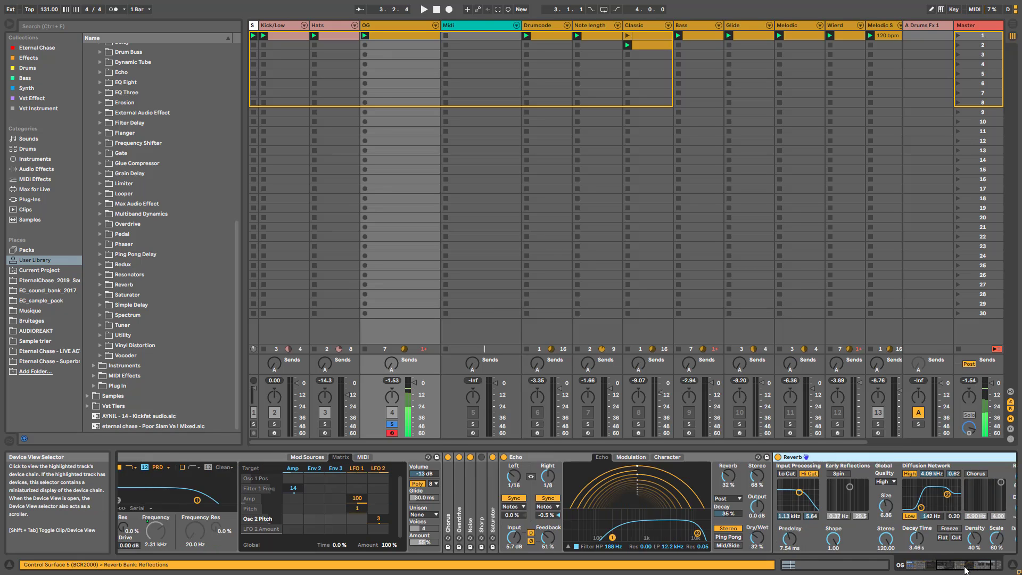
pyautogui.click(966, 570)
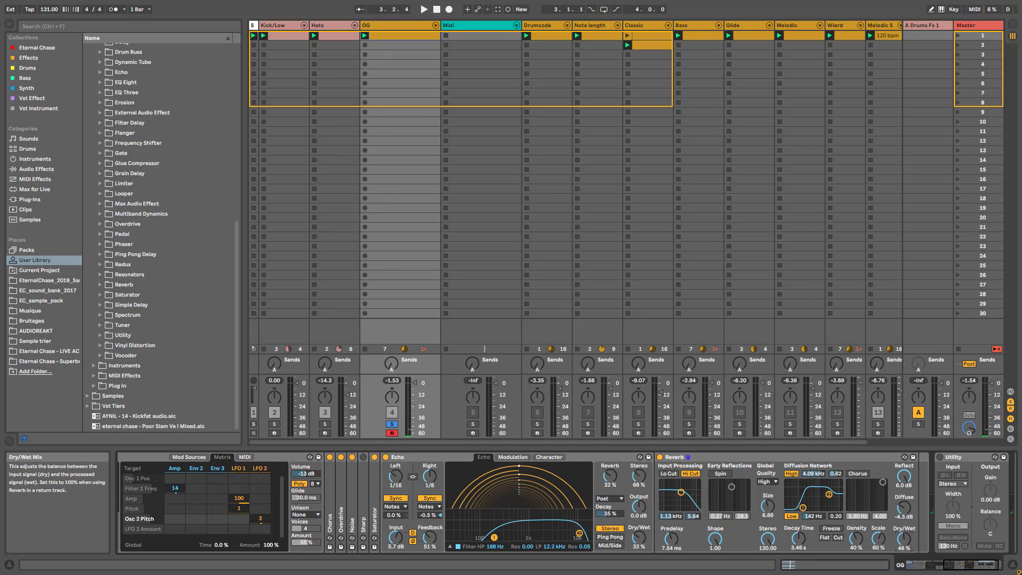
pyautogui.moveTo(798, 538); pyautogui.dragTo(798, 534)
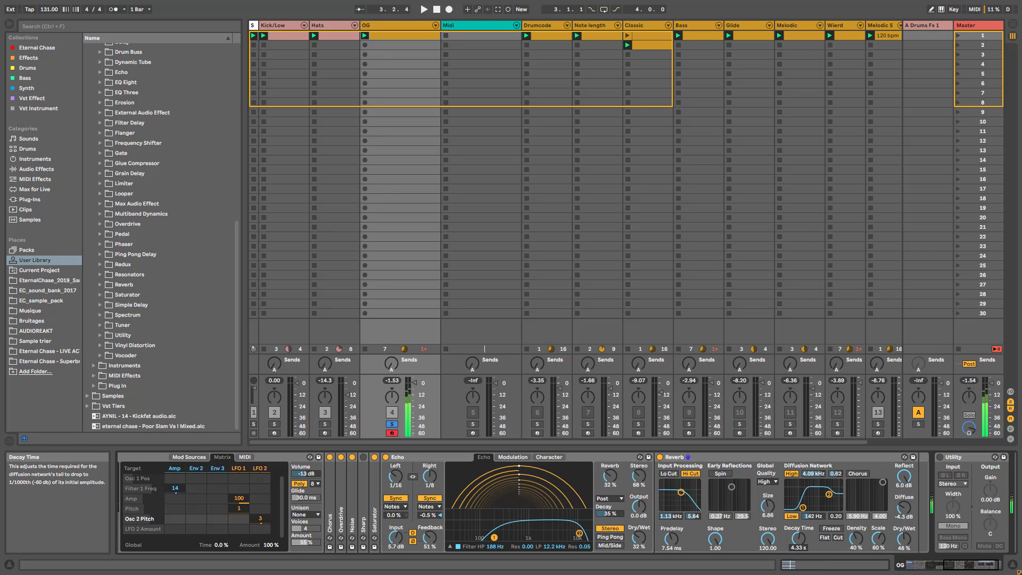
pyautogui.moveTo(989, 566); pyautogui.dragTo(946, 566)
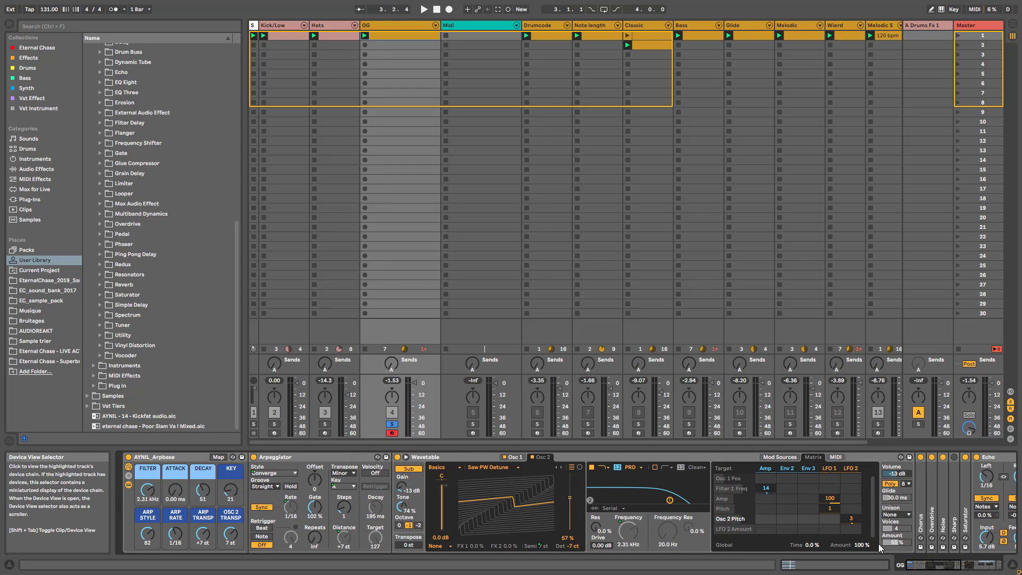
pyautogui.moveTo(925, 567); pyautogui.dragTo(964, 565)
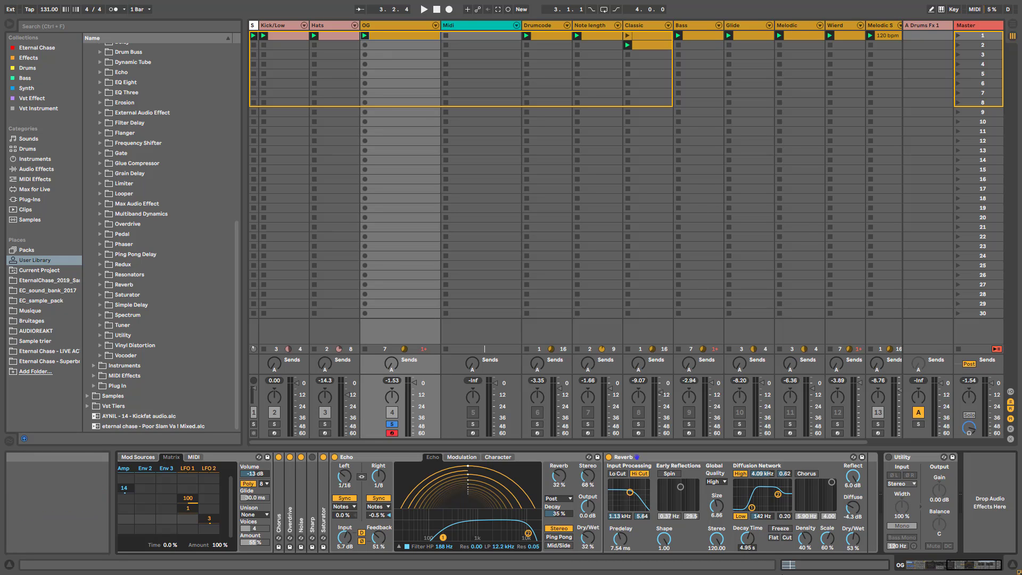
# Step: Set the AYNIL_Arpbase macros FILTER to 135 Hz, ATTACK to 9.38 ms and DECAY to 55
pyautogui.moveTo(958, 564); pyautogui.dragTo(911, 564)
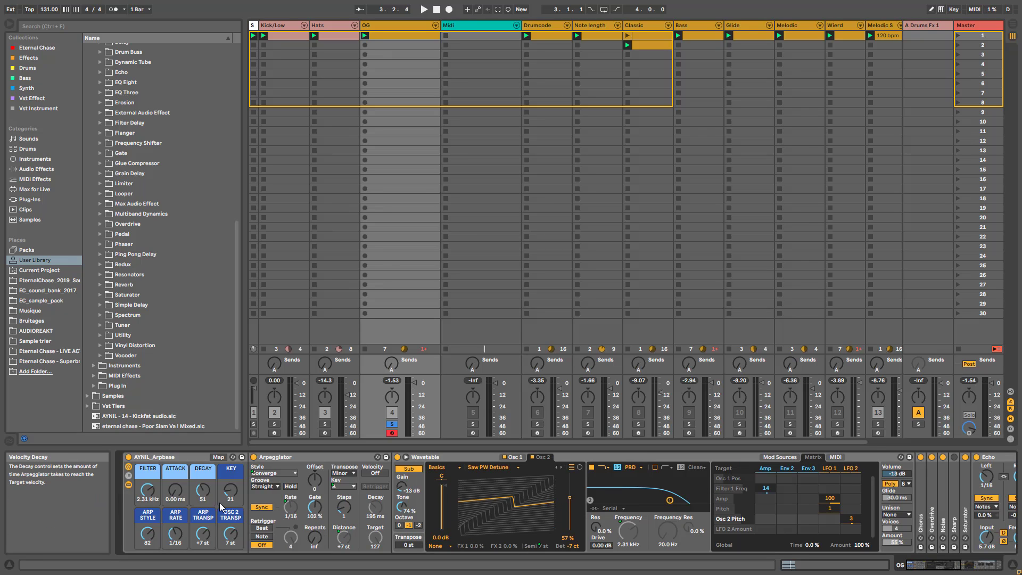
pyautogui.moveTo(149, 501); pyautogui.dragTo(148, 532)
pyautogui.moveTo(183, 500); pyautogui.dragTo(147, 487)
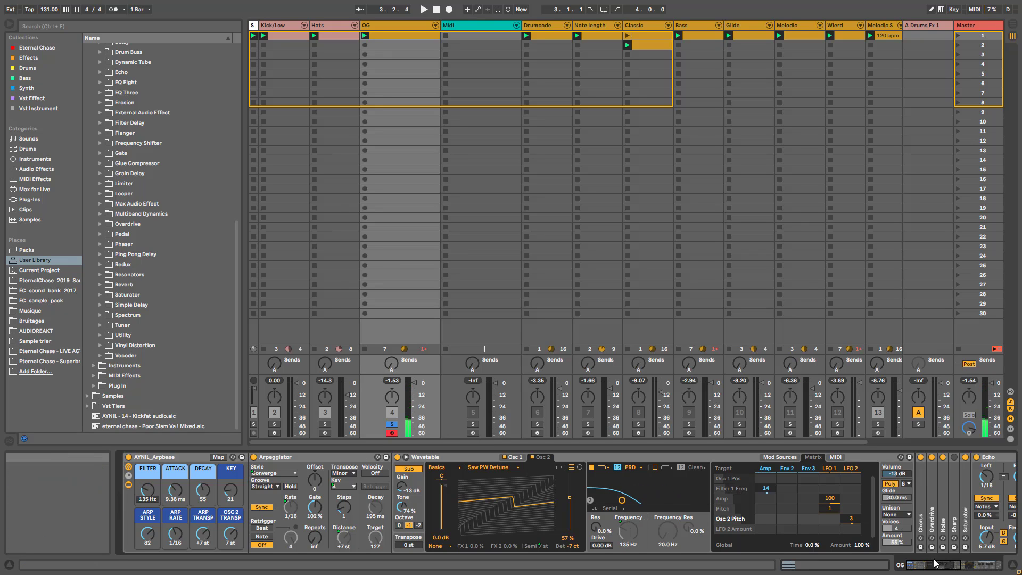
pyautogui.click(949, 569)
pyautogui.click(949, 569)
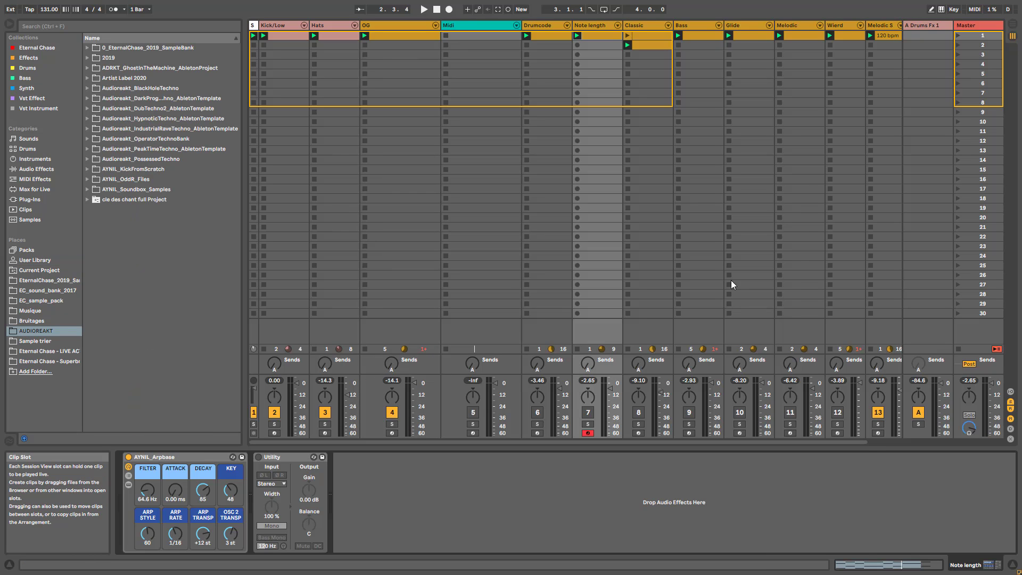
# Step: Solo the Note length track
pyautogui.click(588, 424)
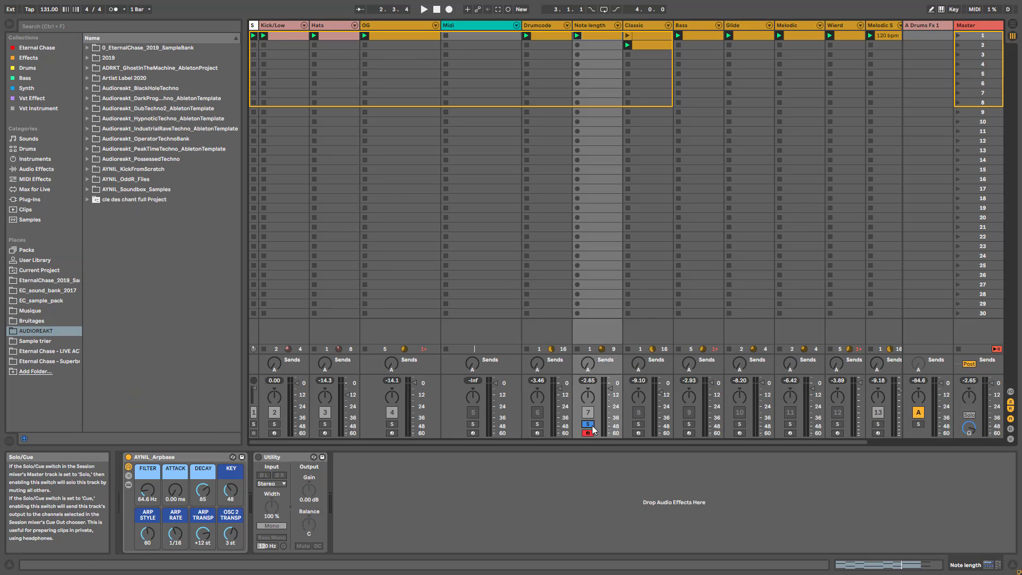
# Step: View the Note length clip's notes, show the track's AYNIL_Arpbase rack with its Arpeggiator unfolded, and start playback
pyautogui.doubleClick(596, 34)
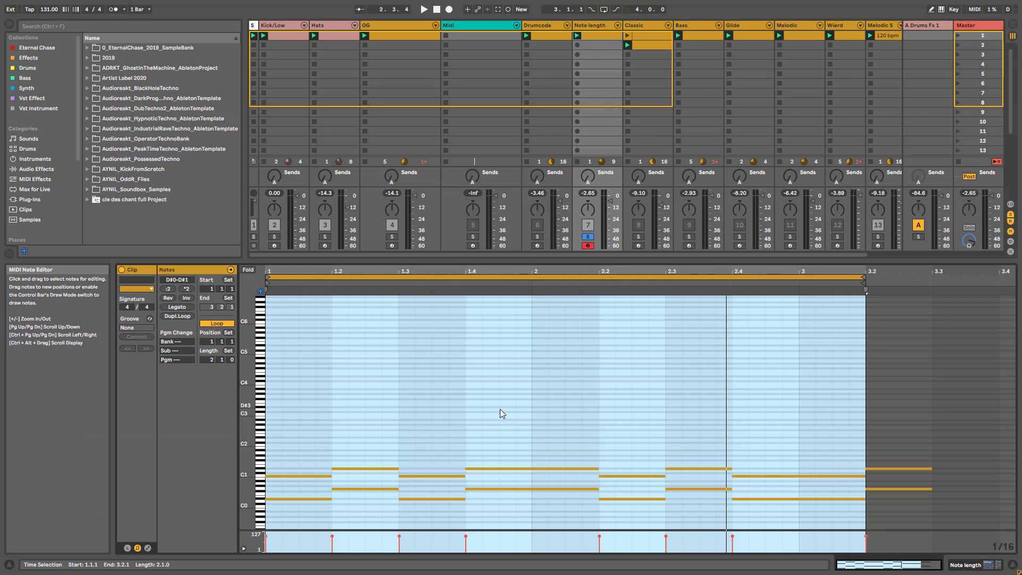
pyautogui.doubleClick(583, 29)
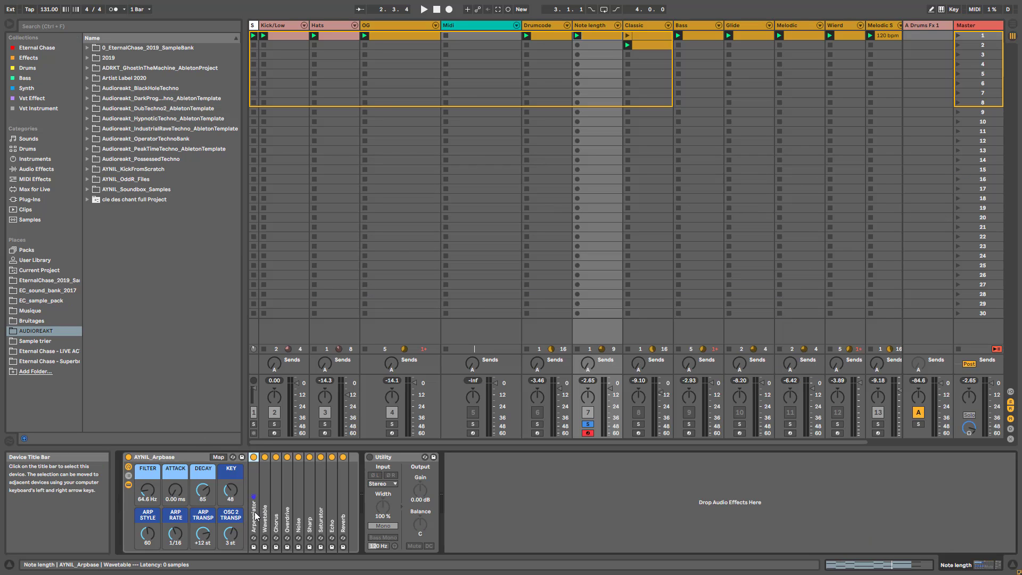
pyautogui.click(256, 515)
pyautogui.press('space')
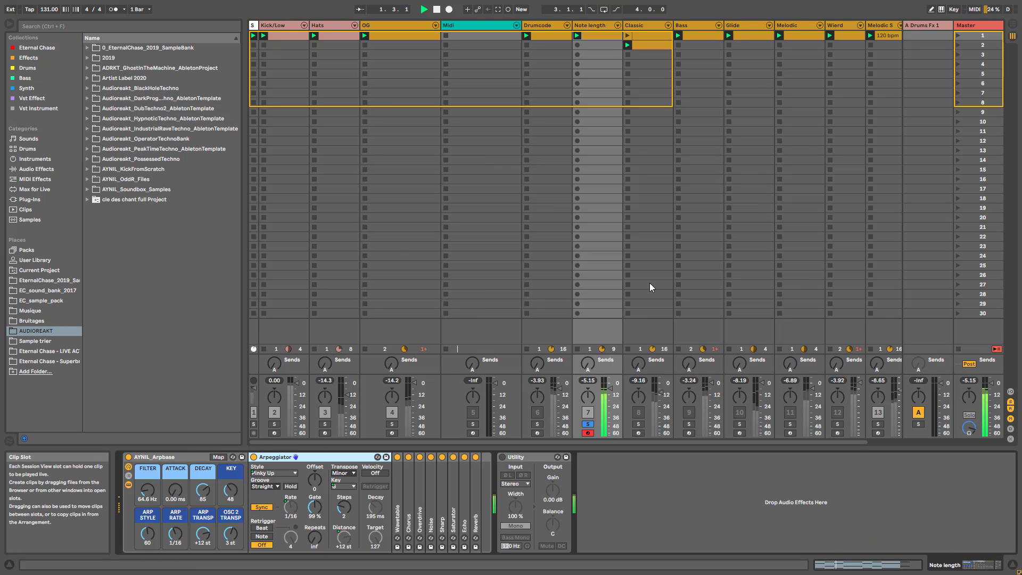
# Step: Examine the Note length clip's notes and the Arpeggiator in alternation, playing and stopping the clip repeatedly
pyautogui.press('space')
pyautogui.click(601, 39)
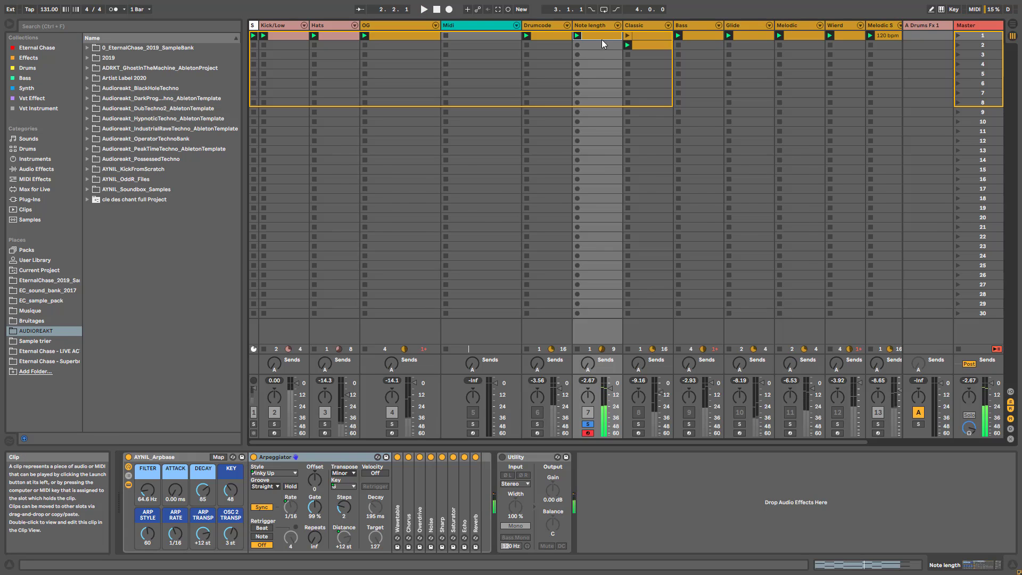
pyautogui.doubleClick(601, 39)
pyautogui.press('space')
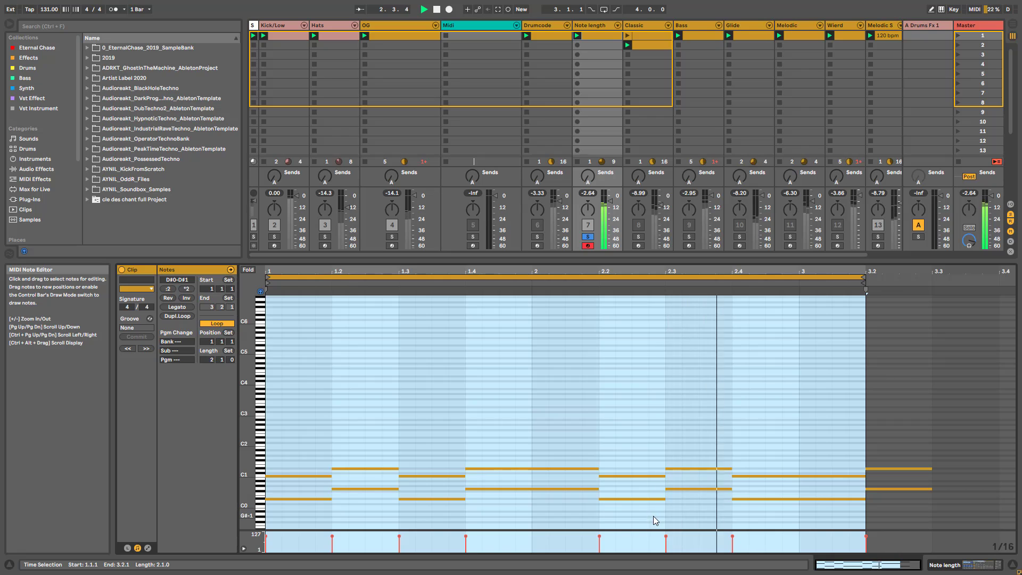
pyautogui.doubleClick(586, 23)
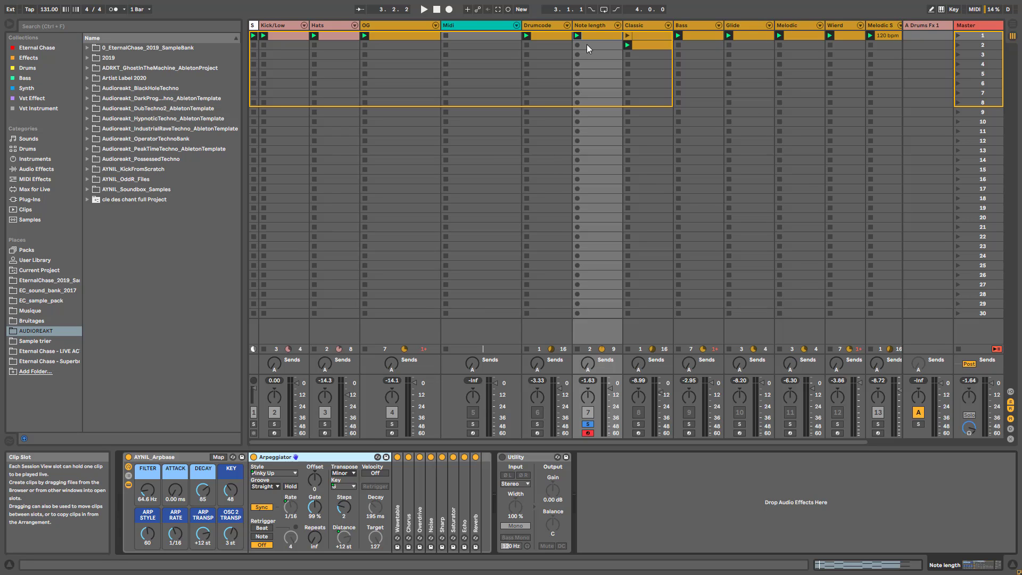
pyautogui.click(598, 34)
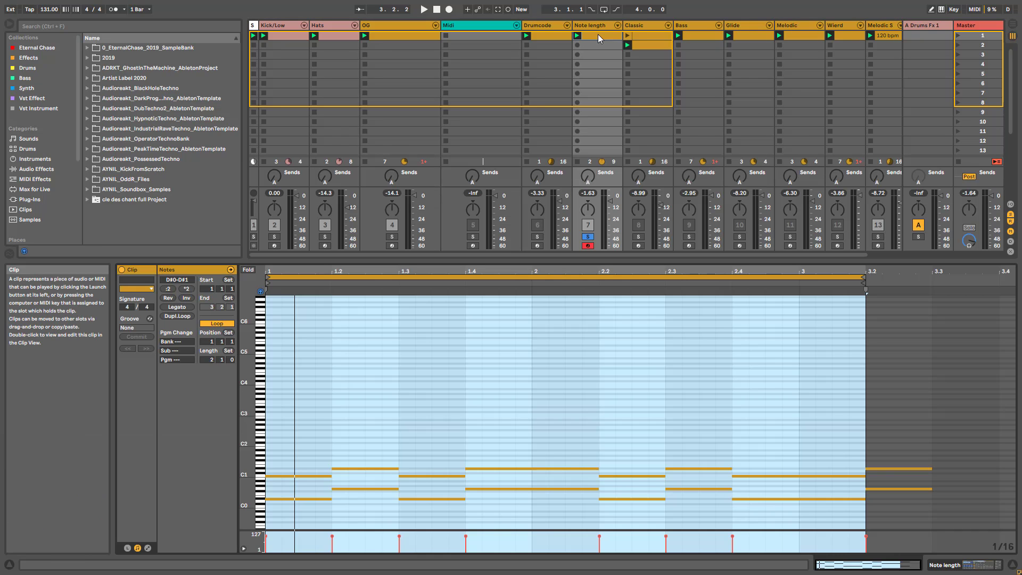
pyautogui.click(308, 472)
pyautogui.click(308, 470)
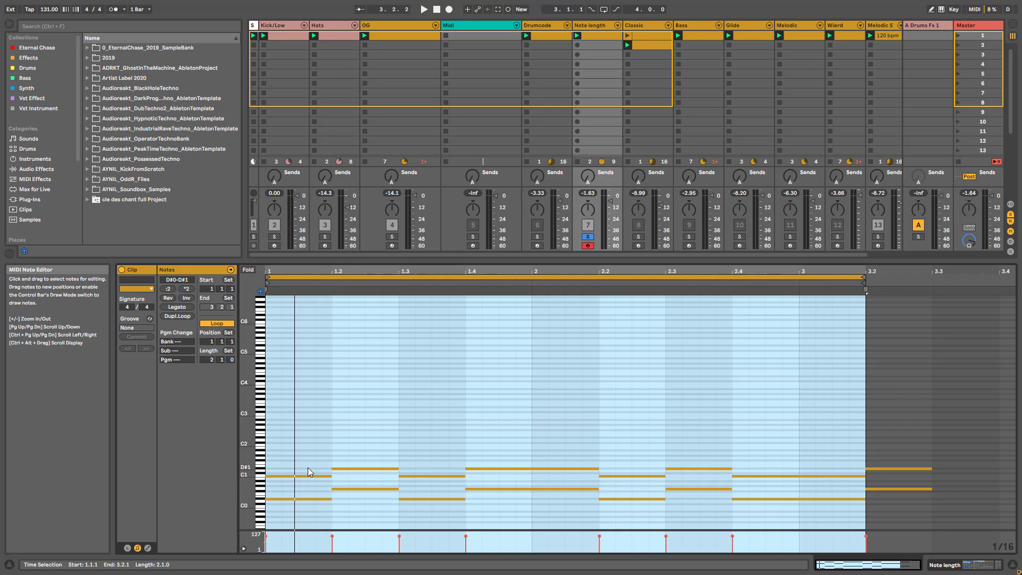
pyautogui.press('space')
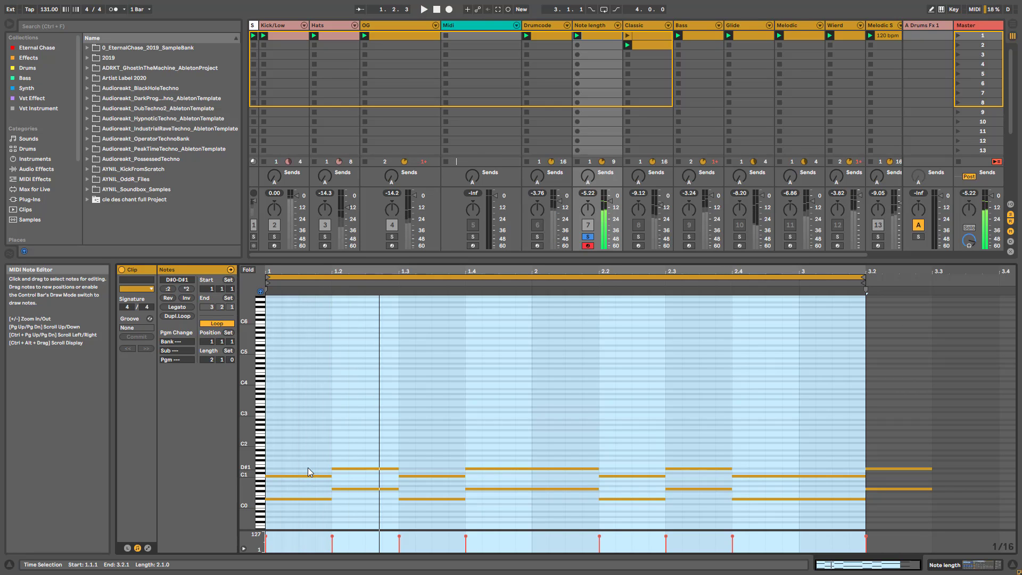
pyautogui.press('space')
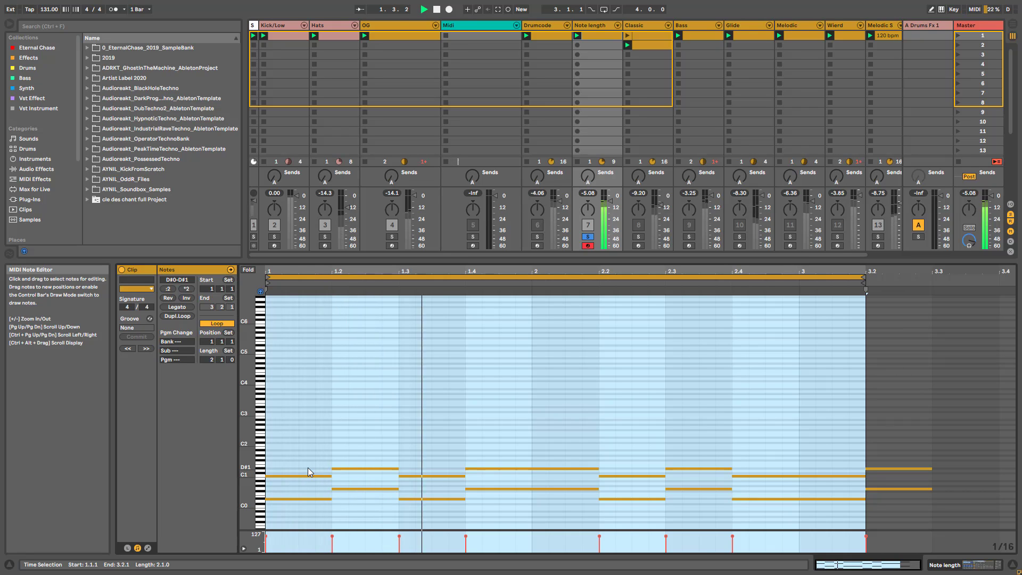
pyautogui.press('space')
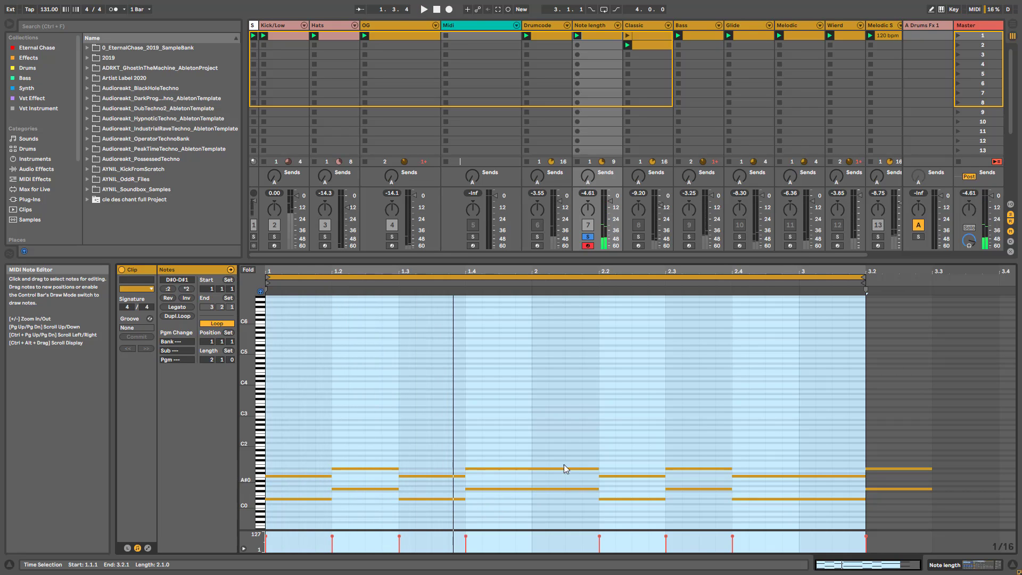
pyautogui.press('space')
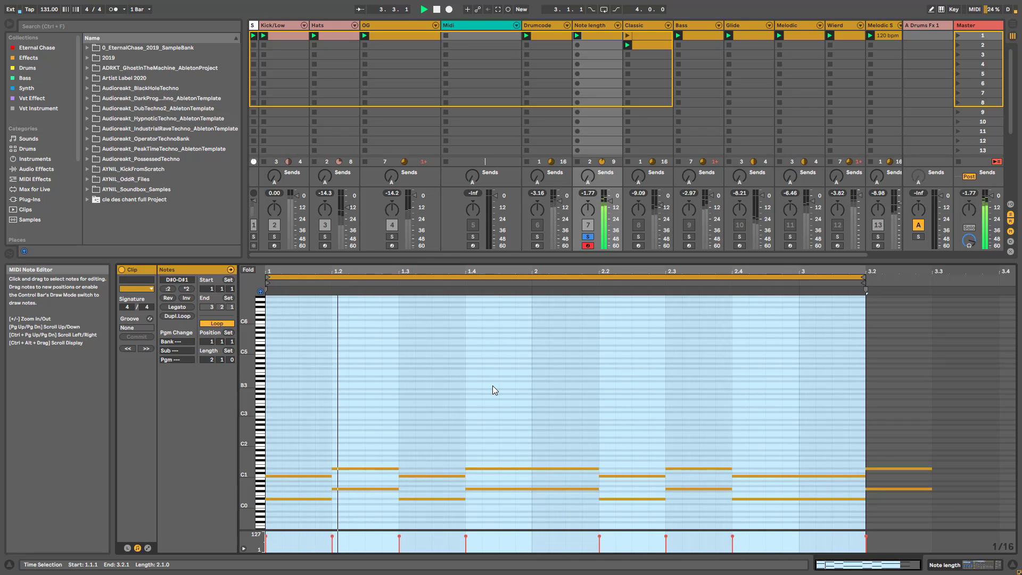
# Step: Fold the Note length clip's note editor to the used pitches only and play the clip again
pyautogui.press('space')
pyautogui.click(248, 270)
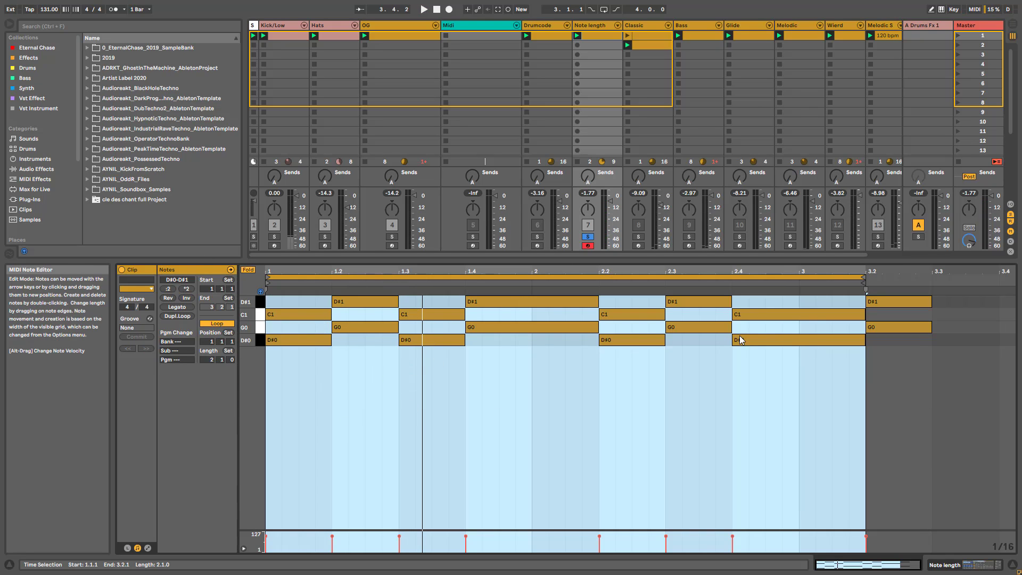
pyautogui.press('space')
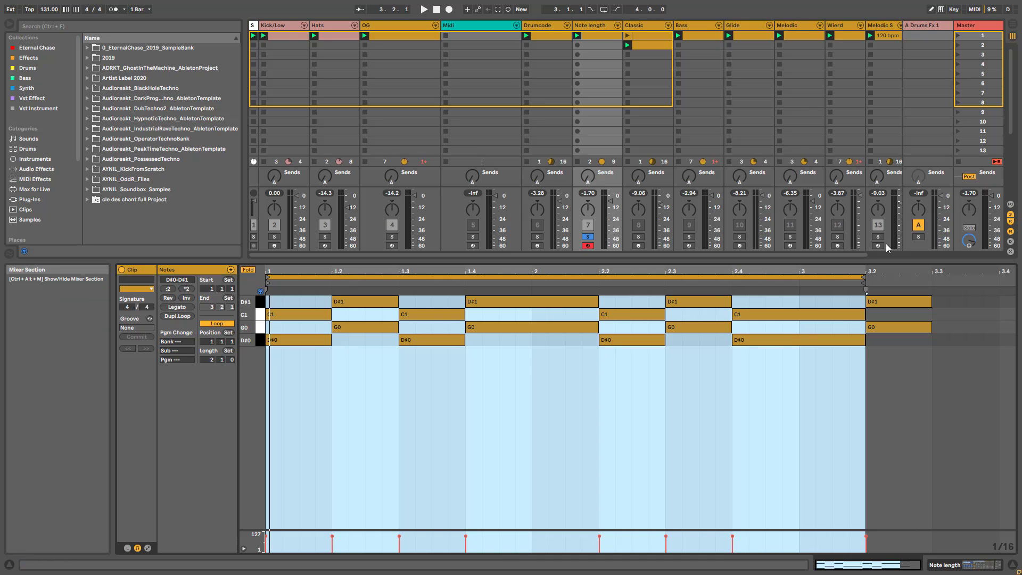
# Step: Select and solo the Melodic Shot track with its 120 bpm clip open, and play it
pyautogui.moveTo(851, 254); pyautogui.dragTo(879, 254)
pyautogui.click(849, 27)
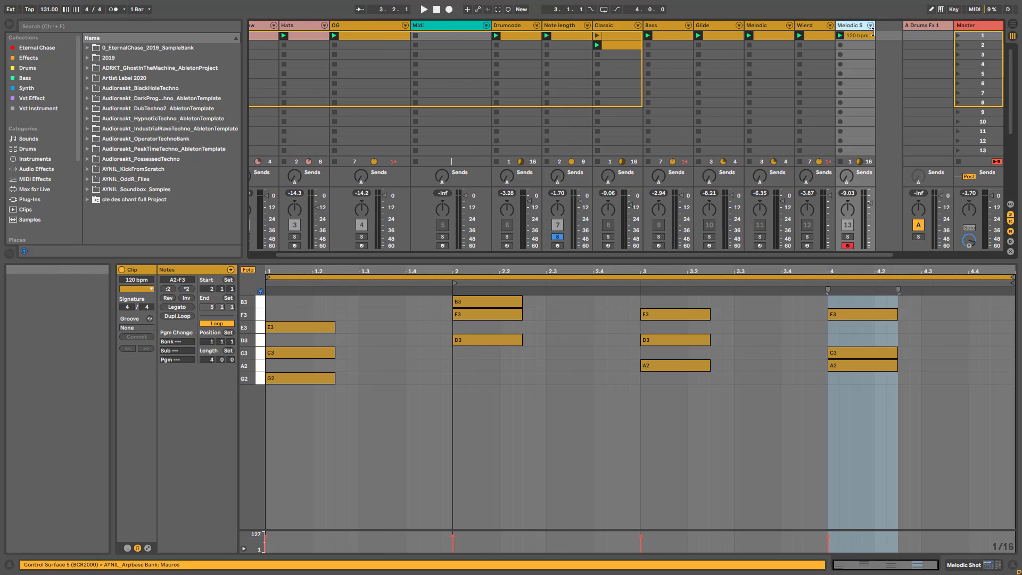
pyautogui.click(848, 237)
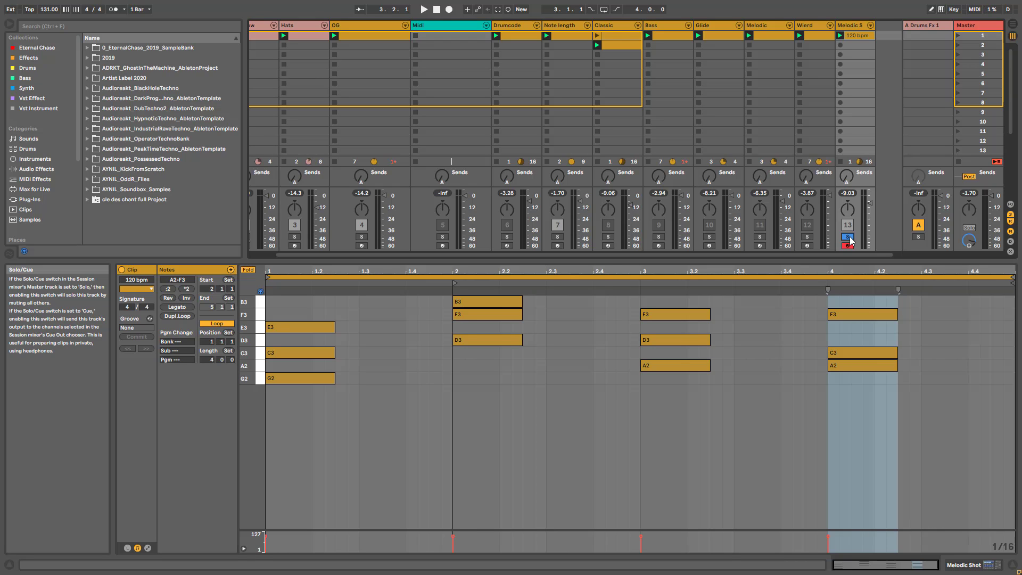
pyautogui.press('space')
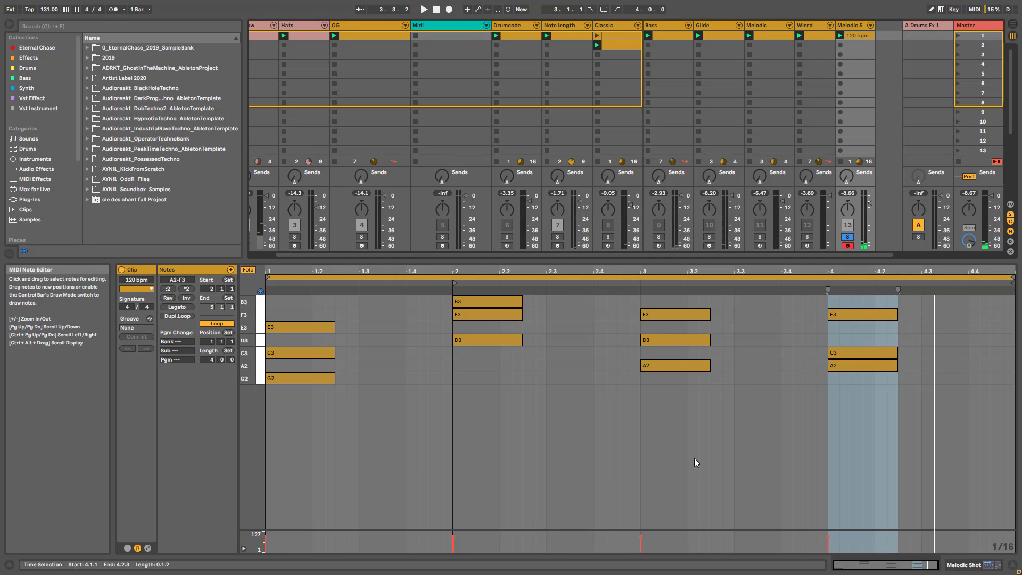
# Step: Lengthen the F3, D3 and A2 chord at 3.1.1 in the 120 bpm clip to end at 3.3.3
pyautogui.moveTo(685, 445); pyautogui.dragTo(674, 296)
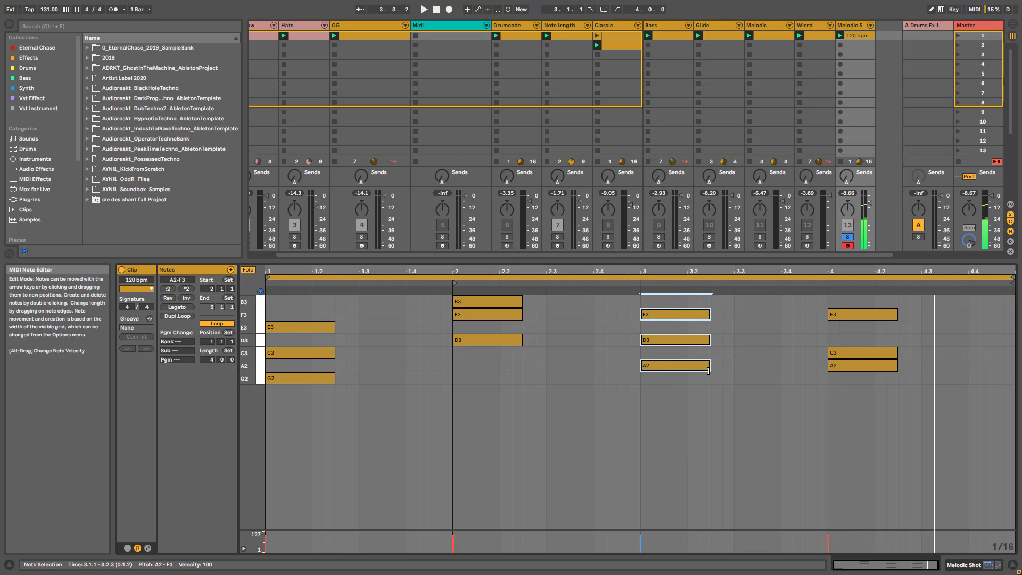
pyautogui.moveTo(709, 366); pyautogui.dragTo(758, 366)
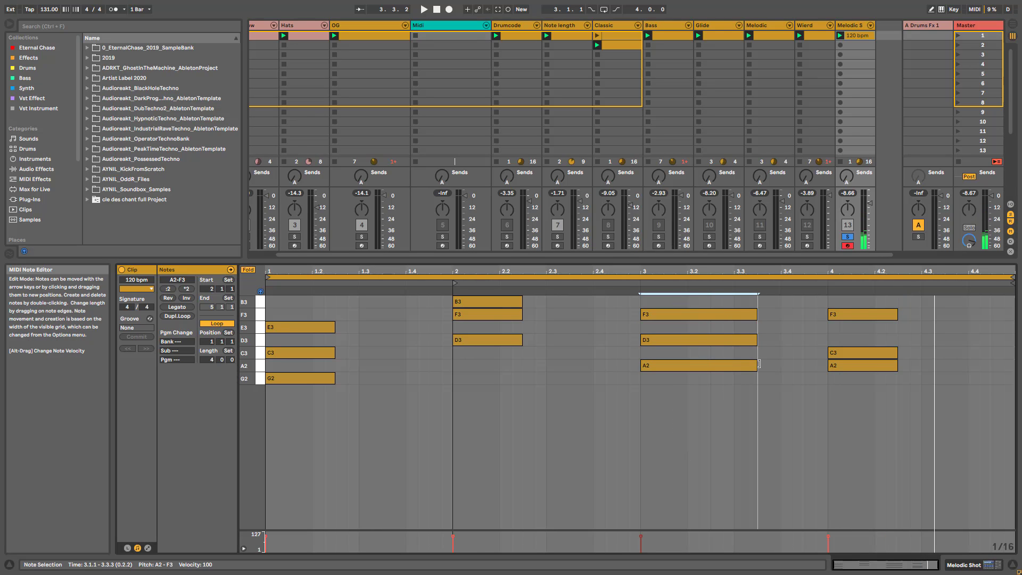
# Step: Show the device chain of the Melodic Shot track's AYNIL_Arpbase rack and play the lengthened chord
pyautogui.doubleClick(850, 30)
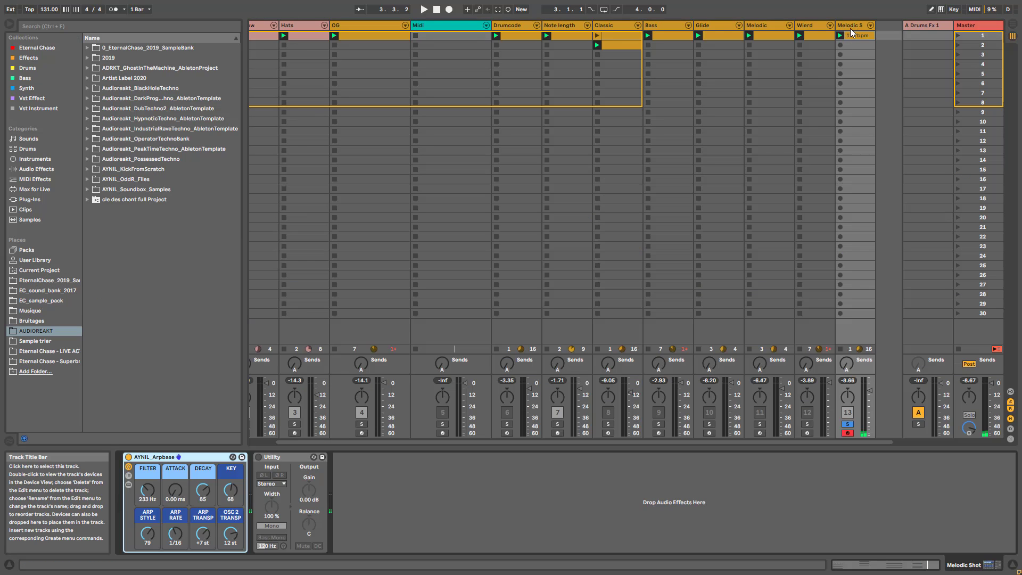
pyautogui.click(128, 484)
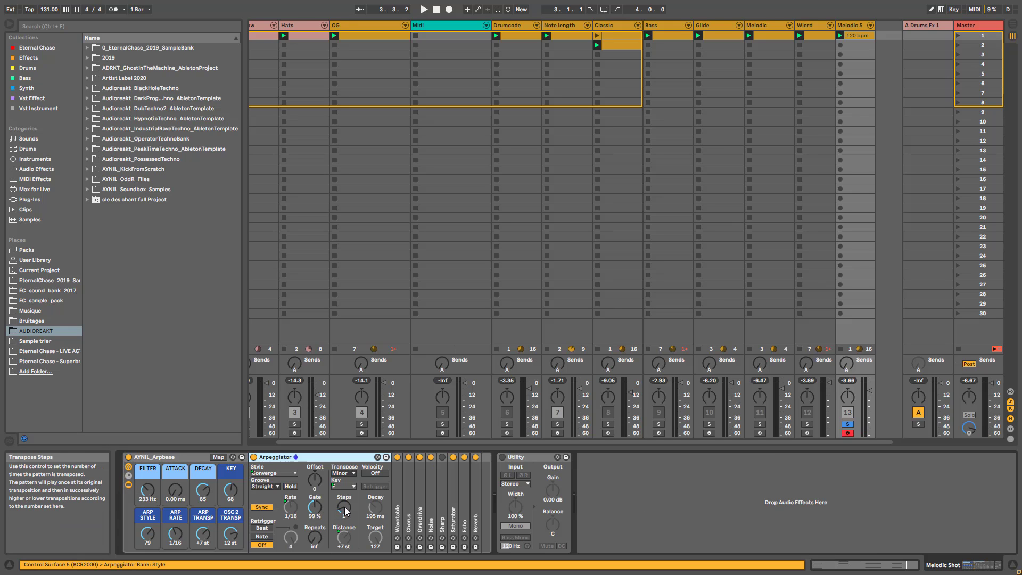
pyautogui.press('space')
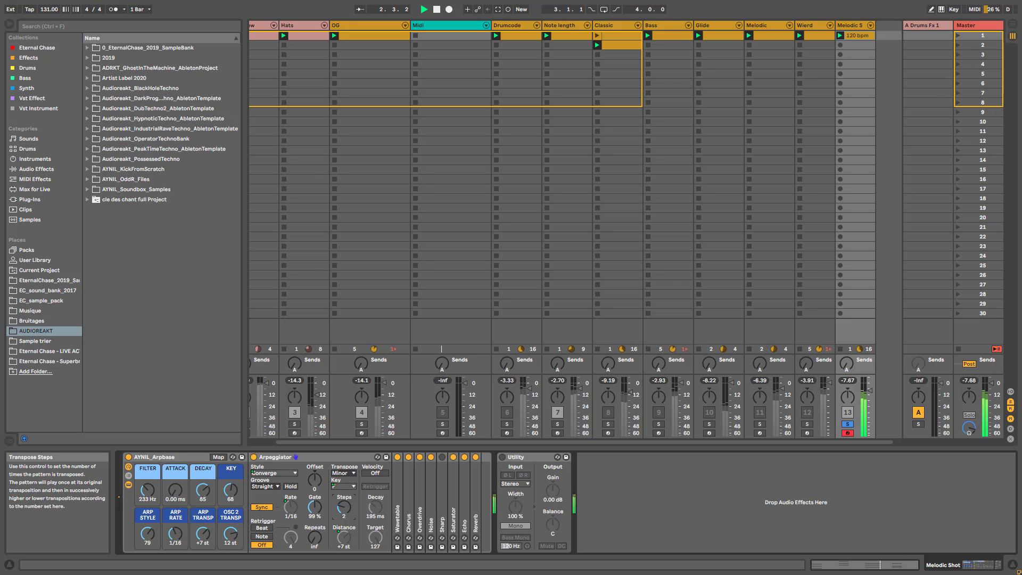
# Step: Check the 120 bpm clip's notes, set the rack's ARP STYLE macro to 56, and audition the new arpeggio
pyautogui.doubleClick(857, 39)
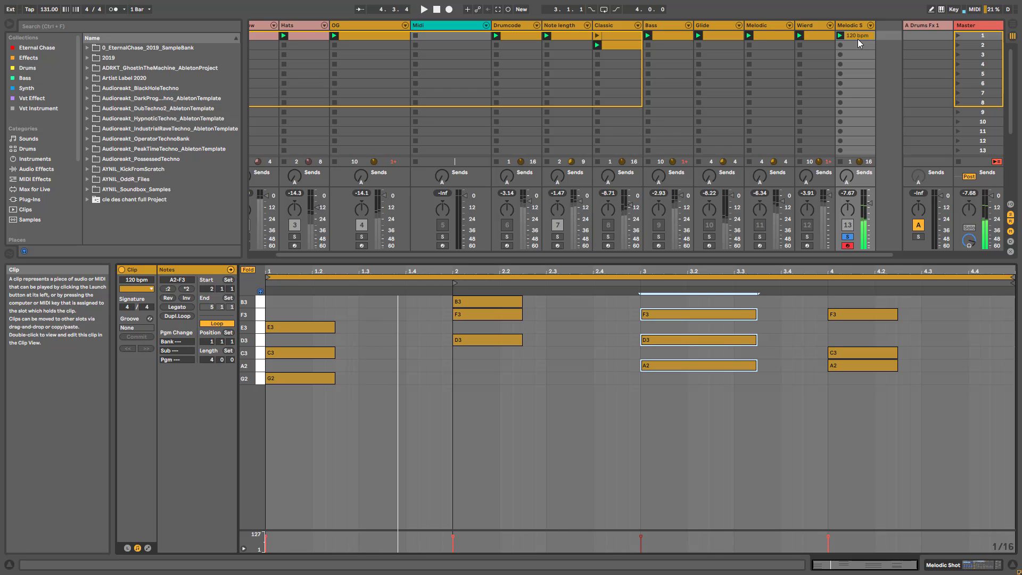
pyautogui.doubleClick(860, 31)
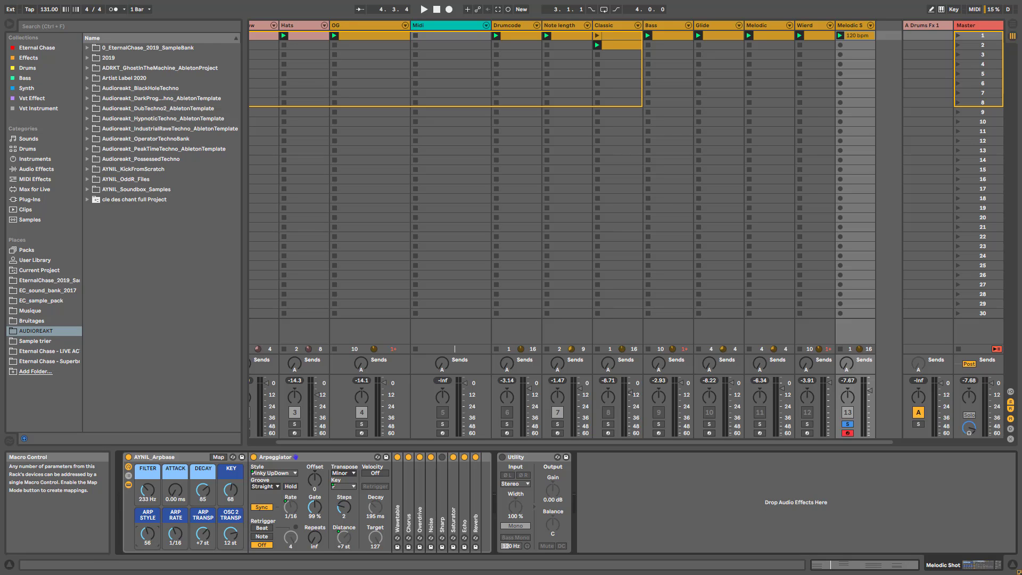
pyautogui.press('space')
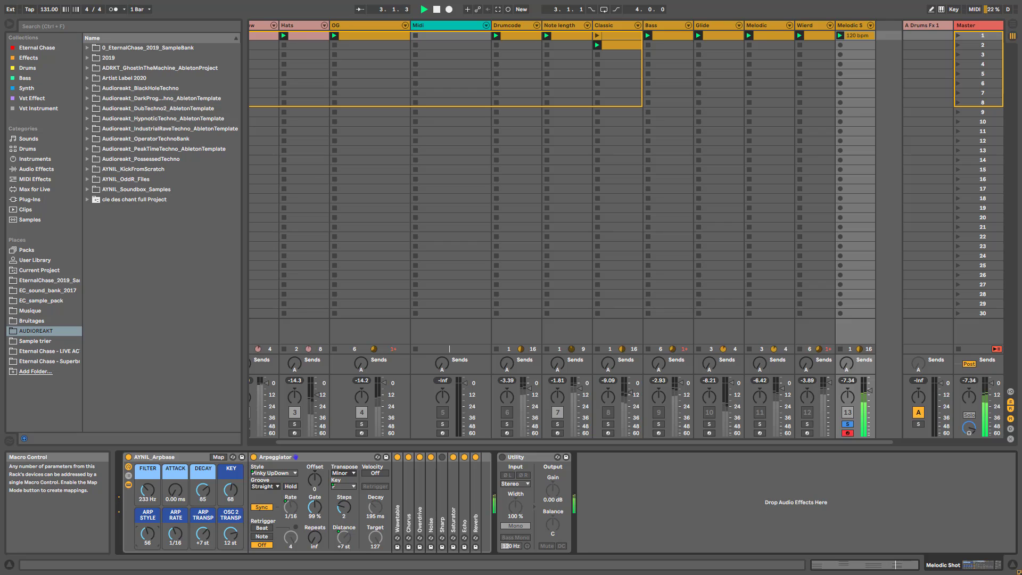
pyautogui.press('space')
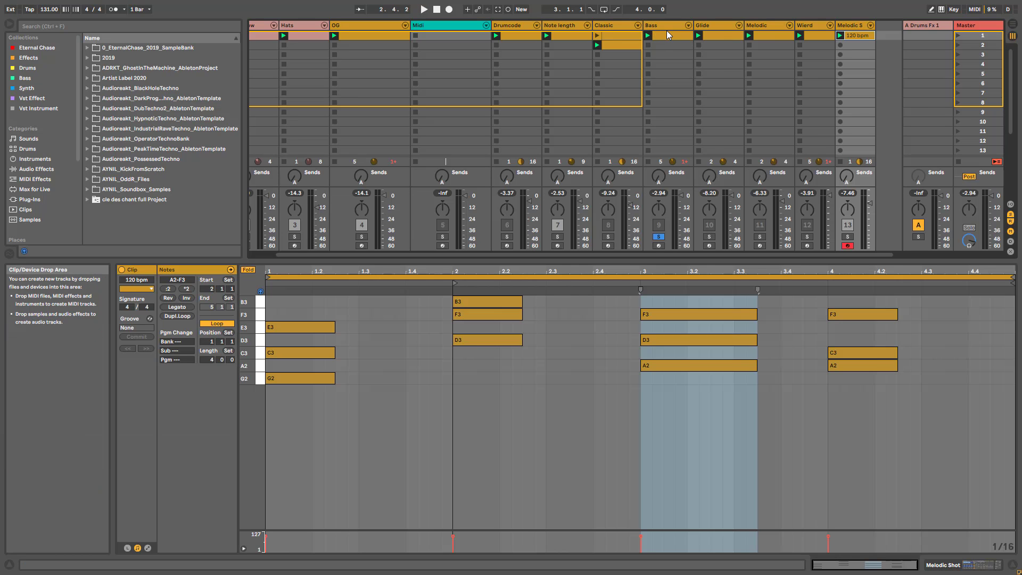
# Step: Audition the soloed Bass track with its clip open, and solo the Classic track with its second-scene clip open
pyautogui.click(668, 35)
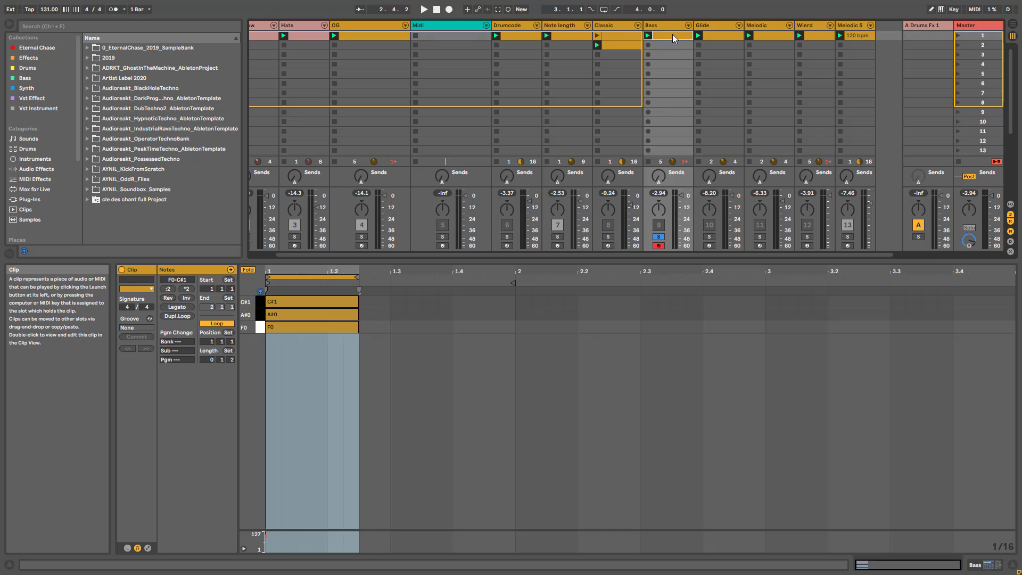
pyautogui.press('space')
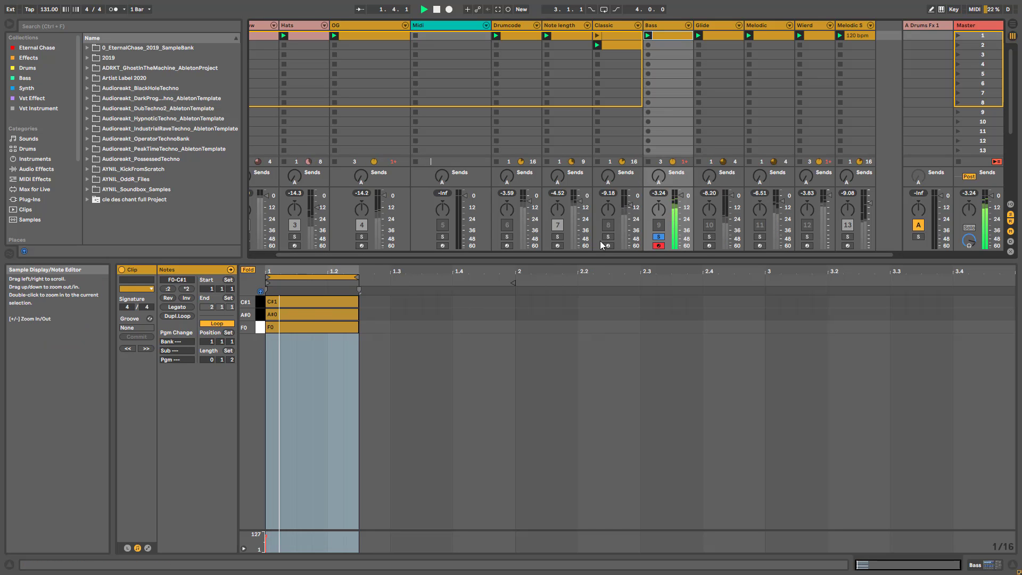
pyautogui.click(608, 236)
pyautogui.click(620, 46)
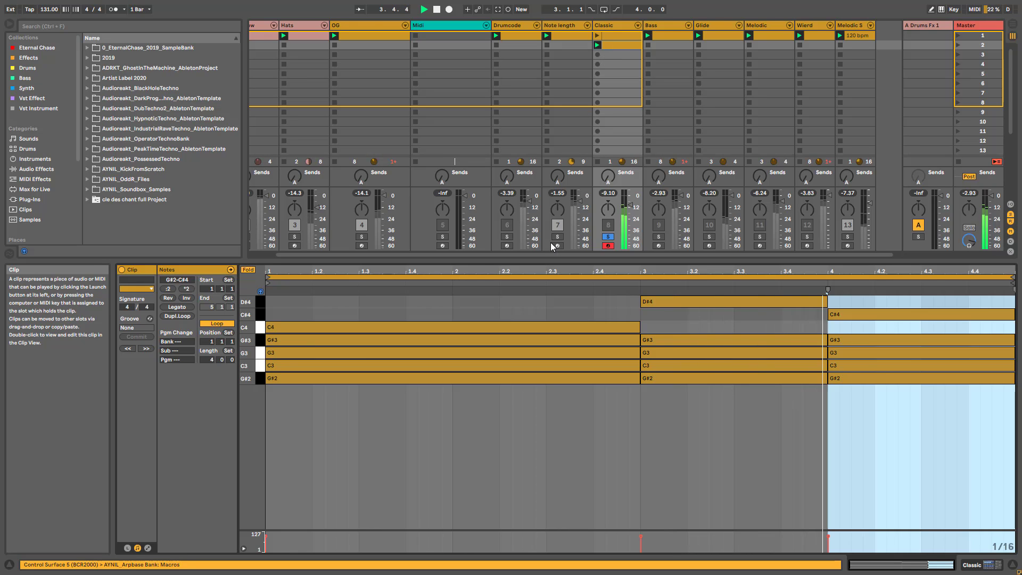
# Step: Solo the Drumcode track and view its clip's notes, and switch the solo to the Note length track
pyautogui.click(507, 236)
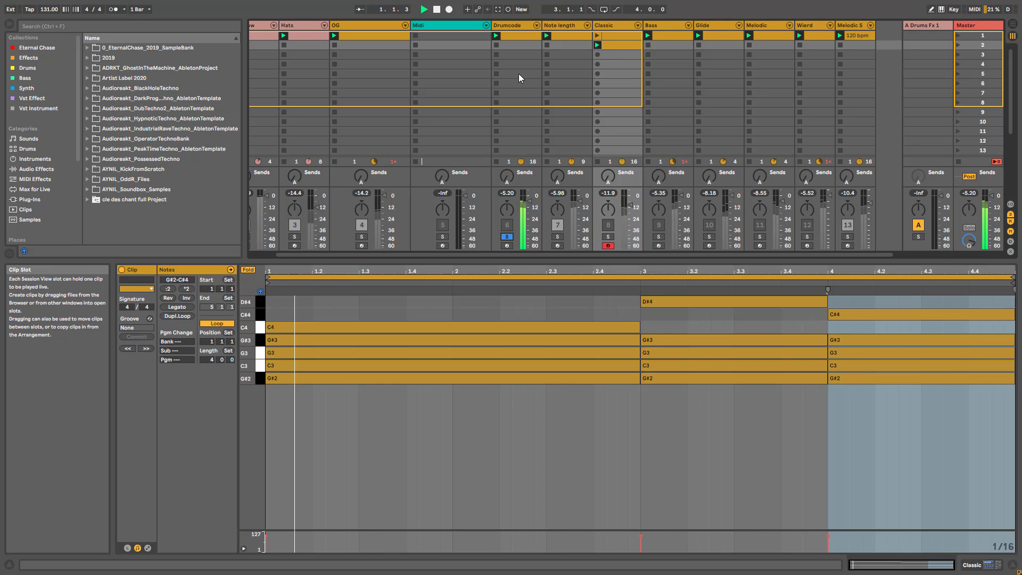
pyautogui.click(519, 36)
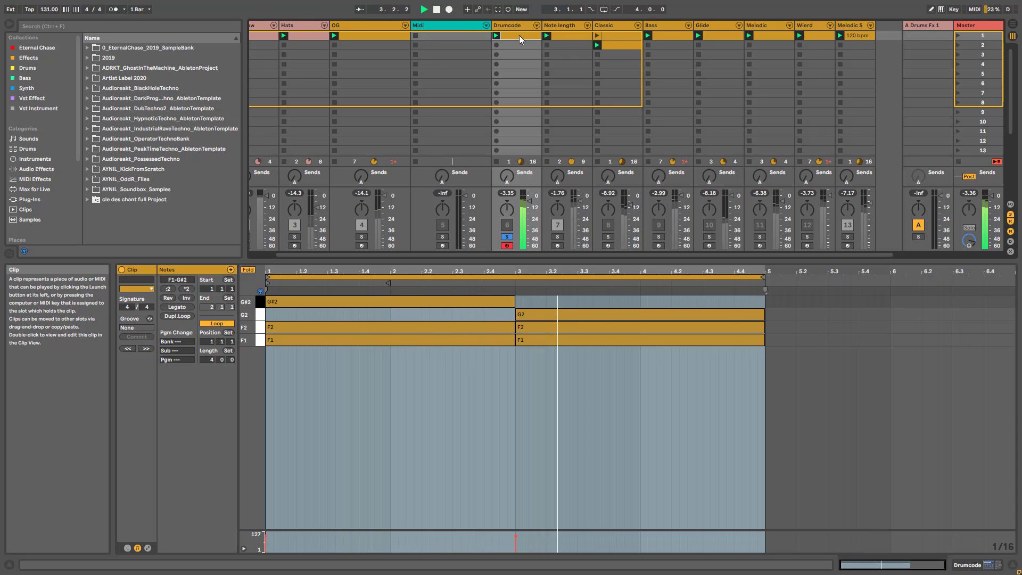
pyautogui.click(557, 236)
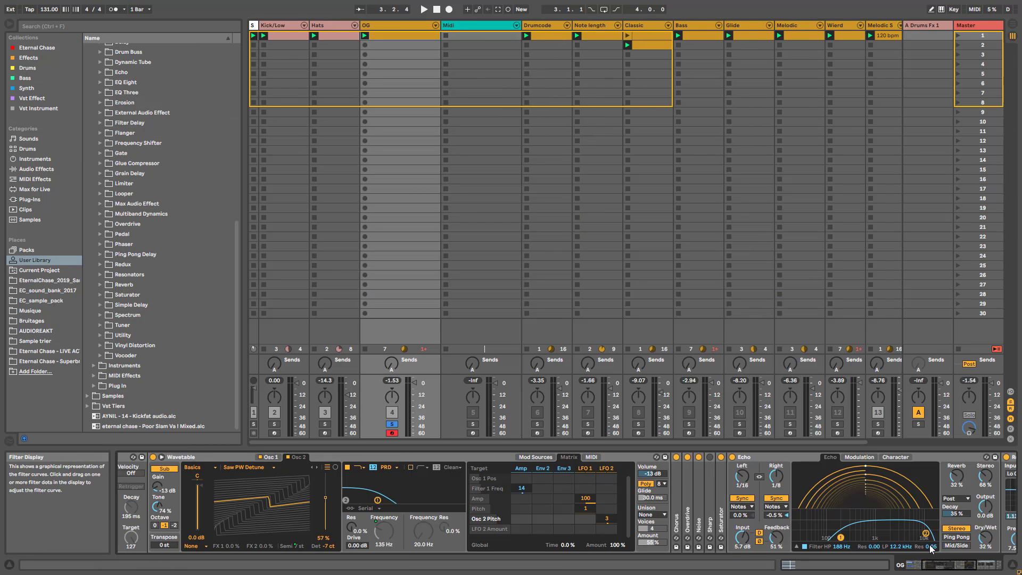
# Step: Show Osc 1 of the Wavetable in the OG track's rack, and hide the rack's devices so only its macros remain
pyautogui.click(932, 568)
pyautogui.moveTo(932, 569); pyautogui.dragTo(915, 568)
pyautogui.click(512, 457)
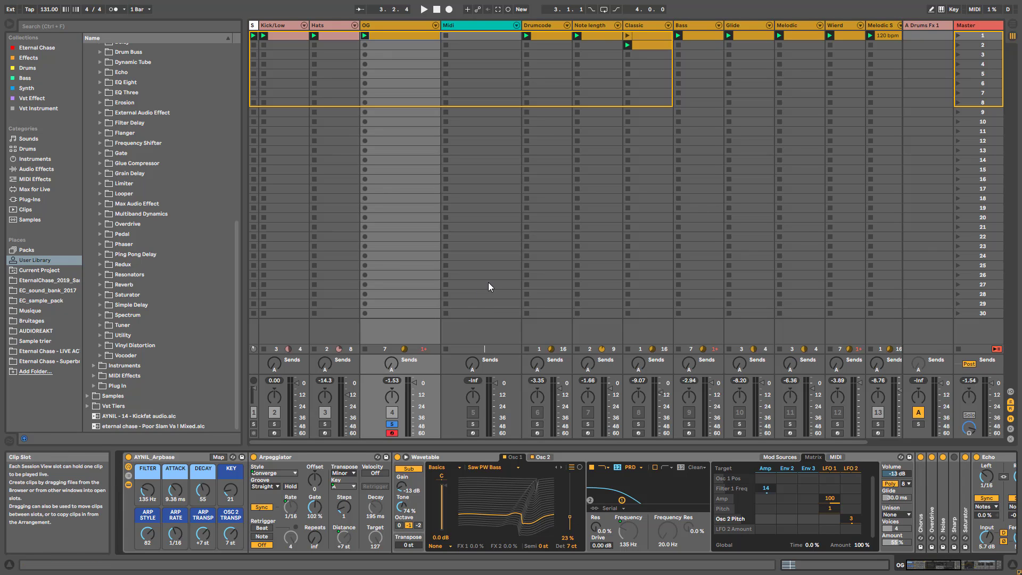
pyautogui.click(128, 484)
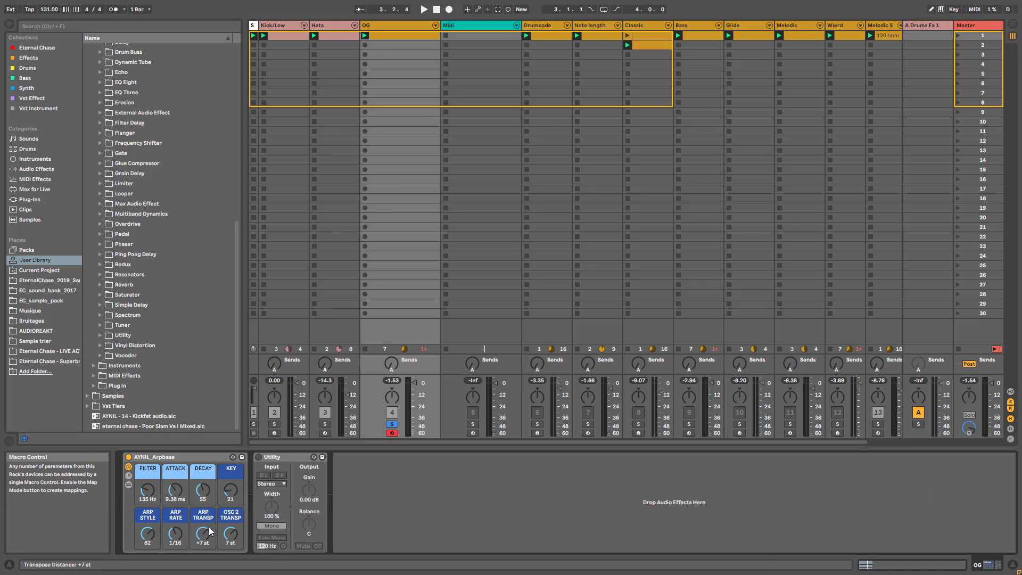